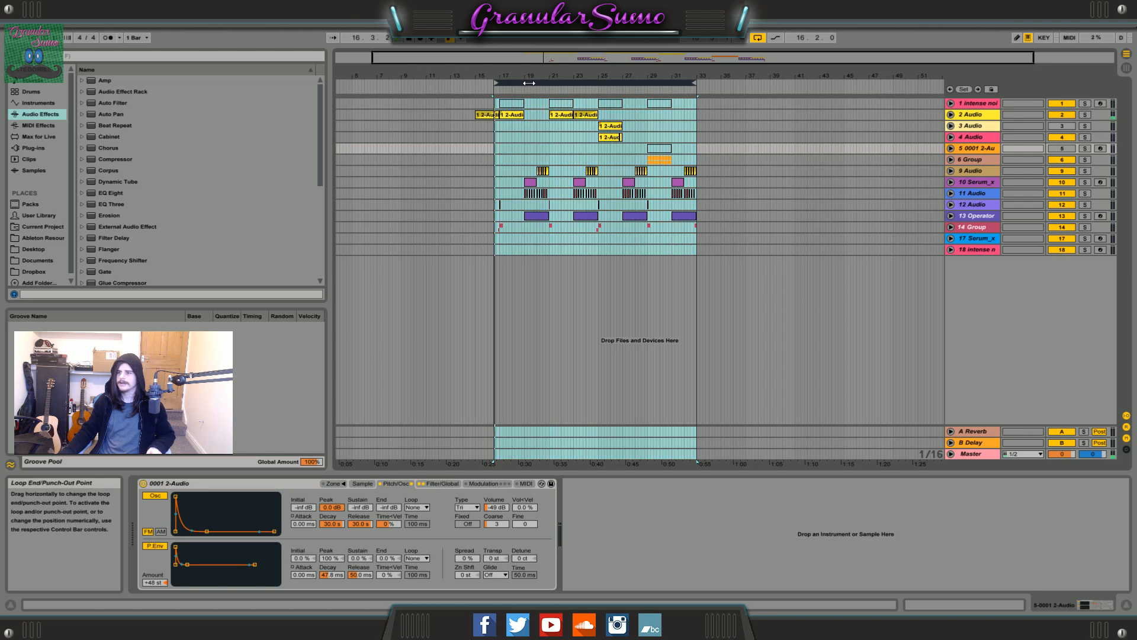
# Examine the clip layout of the looped section between bars 17 and 33 during playback.
pyautogui.moveTo(567, 62); pyautogui.dragTo(567, 259)
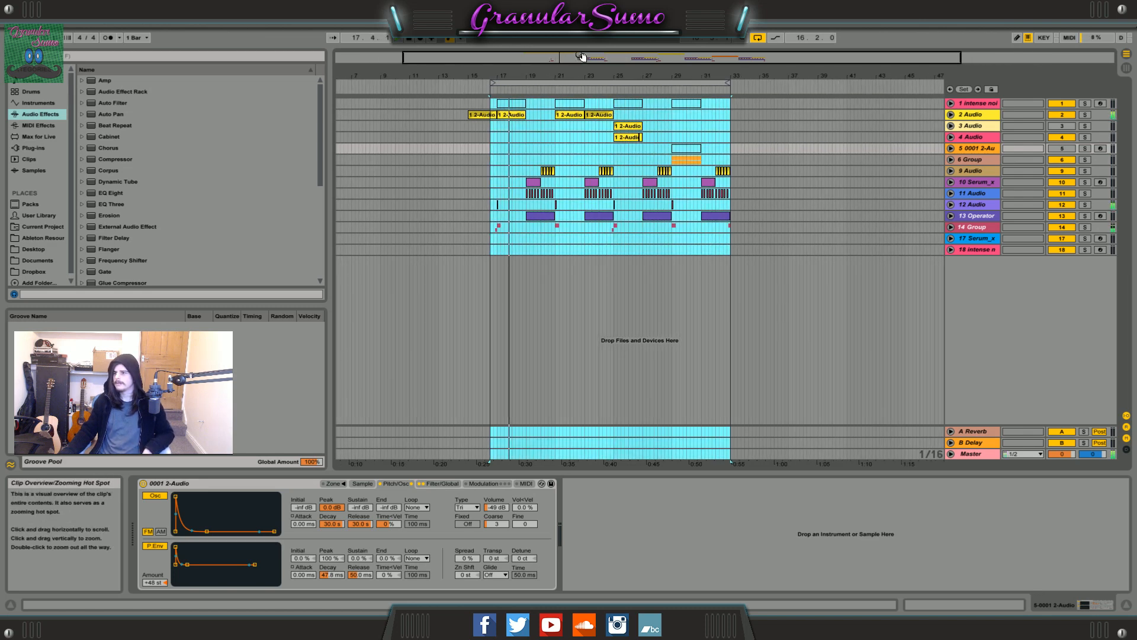
pyautogui.moveTo(600, 59)
pyautogui.mouseDown()
pyautogui.moveTo(599, 75)
pyautogui.moveTo(602, 60)
pyautogui.mouseUp()
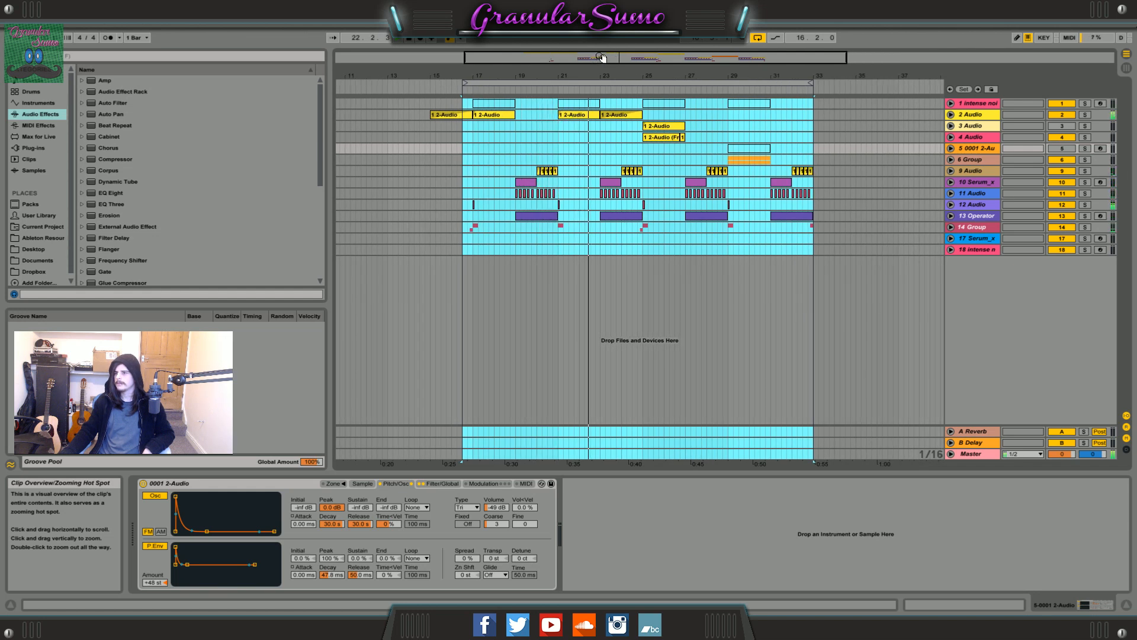
pyautogui.moveTo(602, 58); pyautogui.dragTo(601, 67)
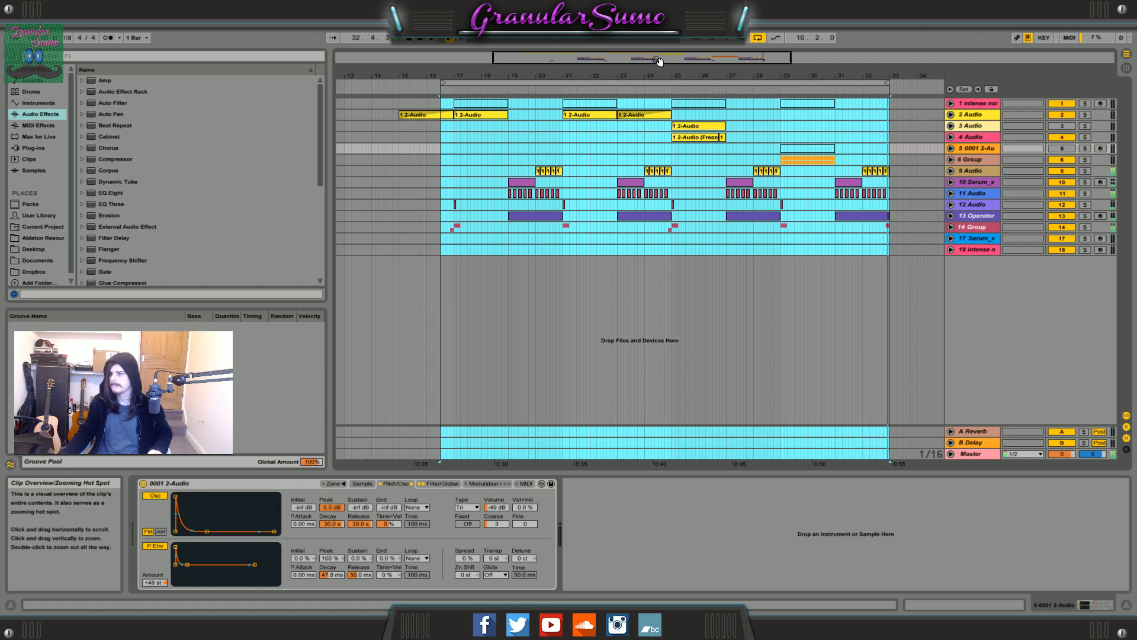
pyautogui.click(573, 250)
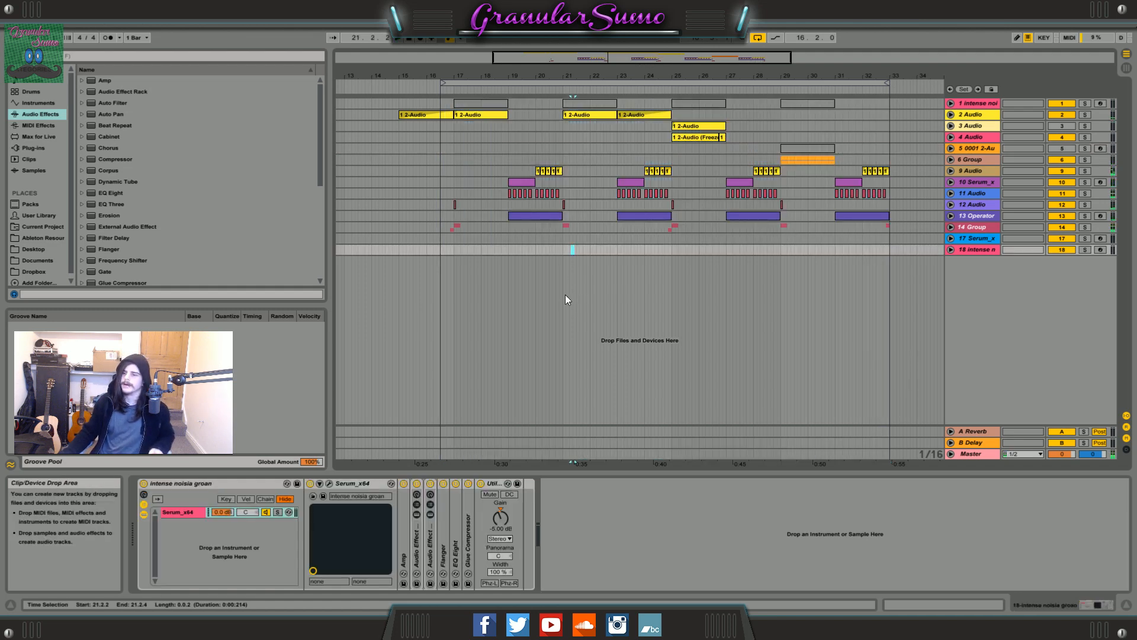
# Unfold and solo track 2 Audio, and play its clip at bar 17.
pyautogui.click(482, 113)
pyautogui.click(951, 115)
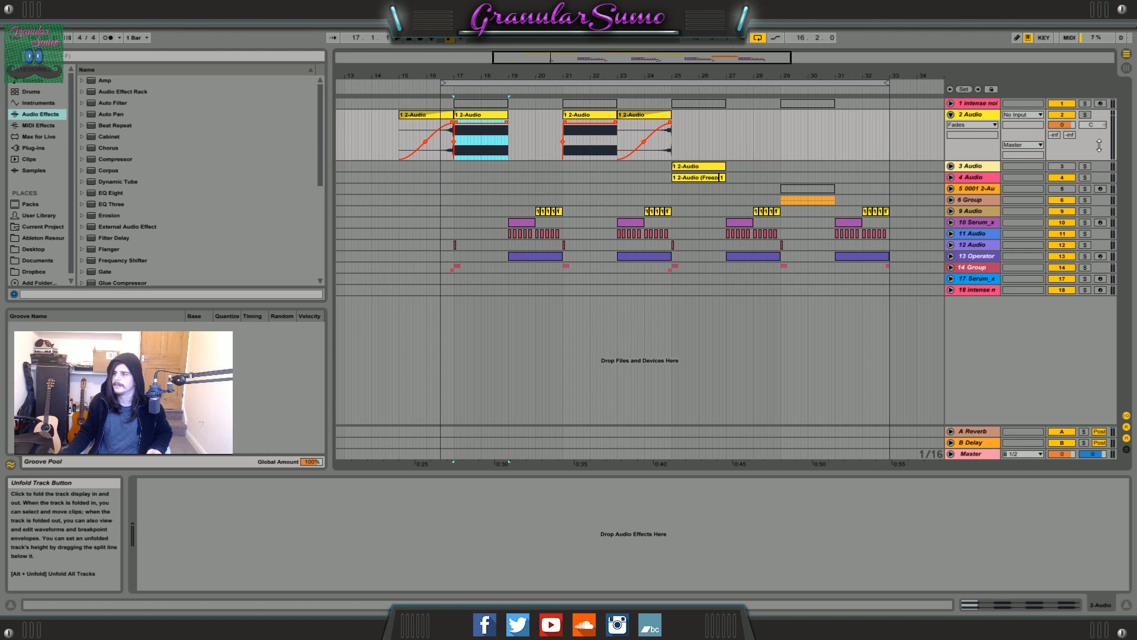
pyautogui.click(1085, 115)
pyautogui.moveTo(473, 76); pyautogui.dragTo(642, 122)
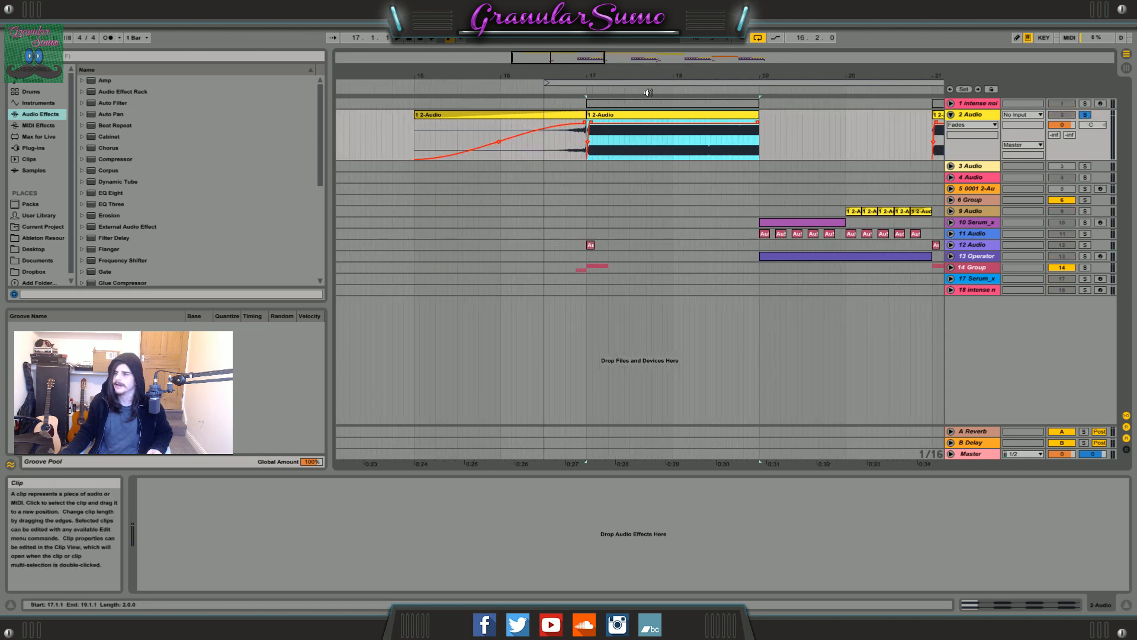
pyautogui.press('space')
# Play the 2 Audio clip that starts at bar 21.
pyautogui.moveTo(573, 58); pyautogui.dragTo(681, 40)
pyautogui.click(647, 115)
pyautogui.press('space')
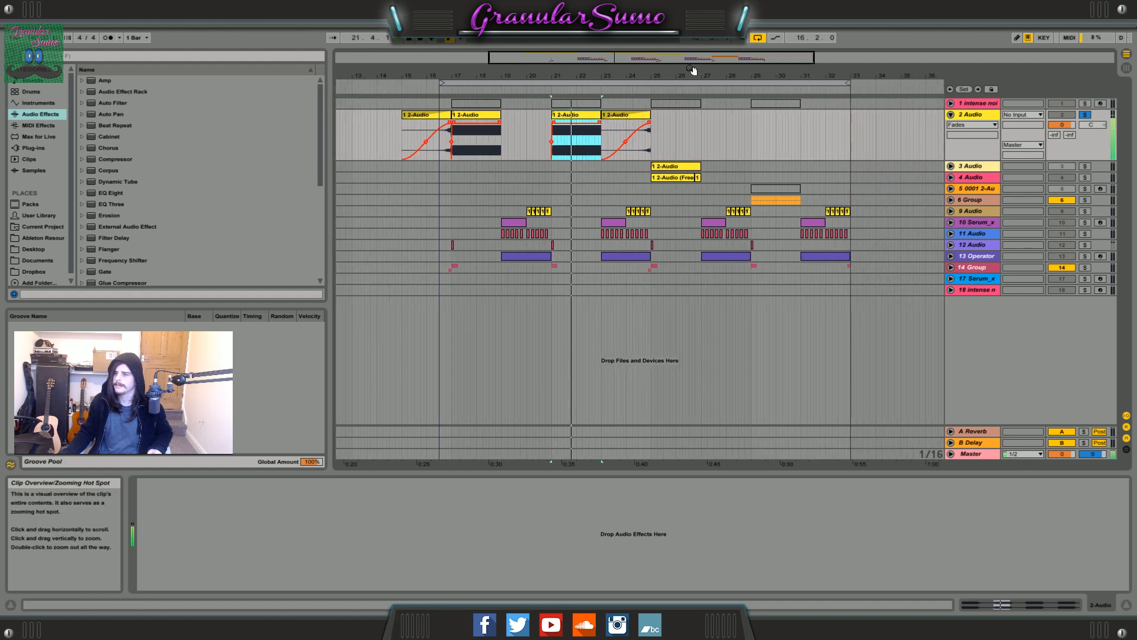
# Switch the solo to tracks 3 Audio and 4 Audio, and play their clips from bar 25.
pyautogui.click(676, 168)
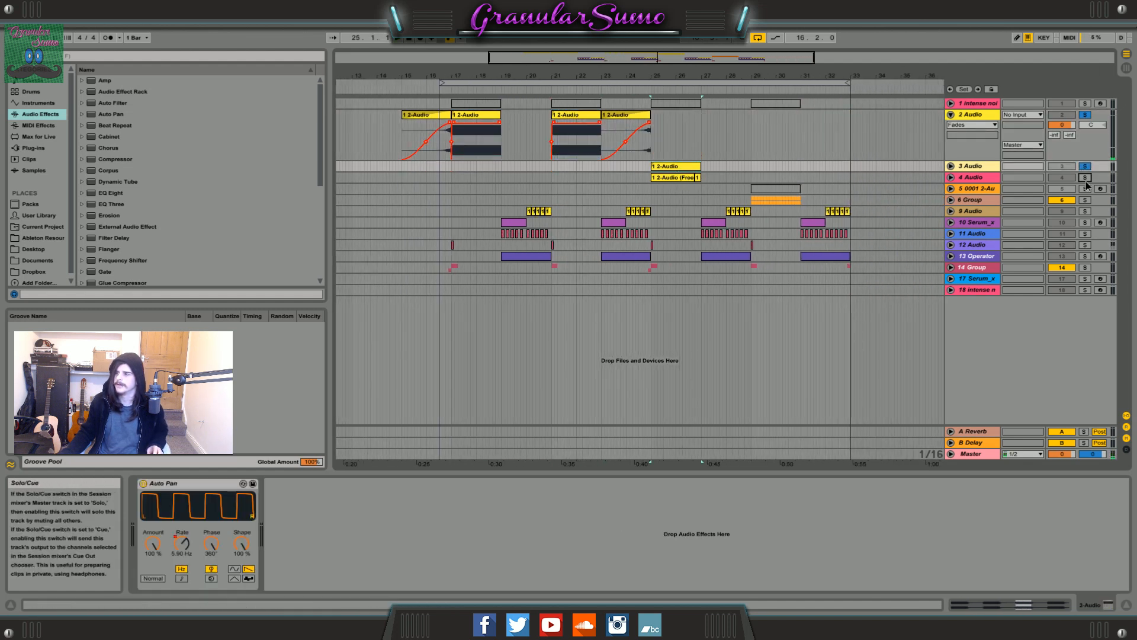
pyautogui.keyDown('ctrl'); pyautogui.click(1085, 177); pyautogui.keyUp('ctrl')
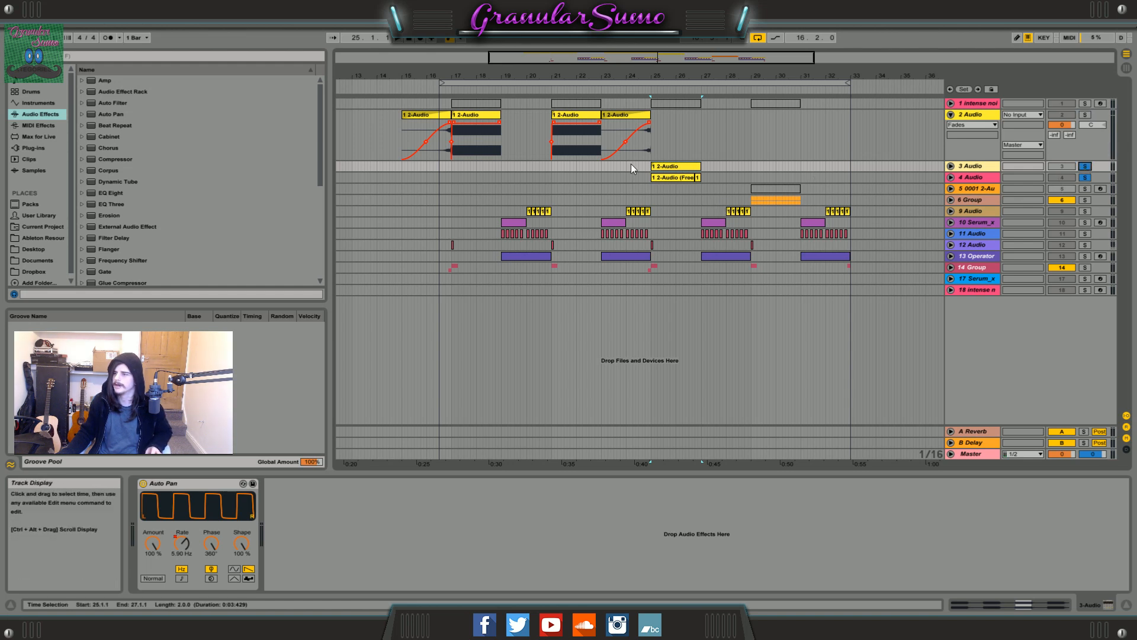
pyautogui.moveTo(655, 55)
pyautogui.mouseDown()
pyautogui.moveTo(655, 67)
pyautogui.moveTo(686, 66)
pyautogui.moveTo(677, 57)
pyautogui.mouseUp()
pyautogui.press('space')
pyautogui.press('space')
# Switch the solo to 6 Group, check its grouped tracks, and play its clips from bar 29.
pyautogui.click(1087, 166)
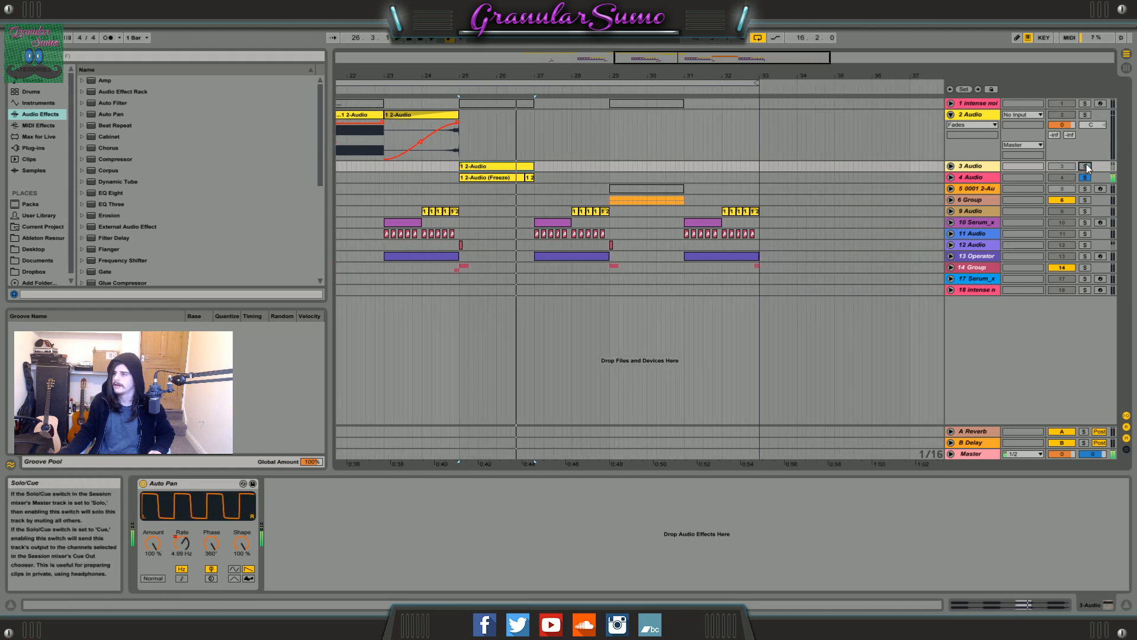
pyautogui.click(1088, 178)
pyautogui.click(1085, 200)
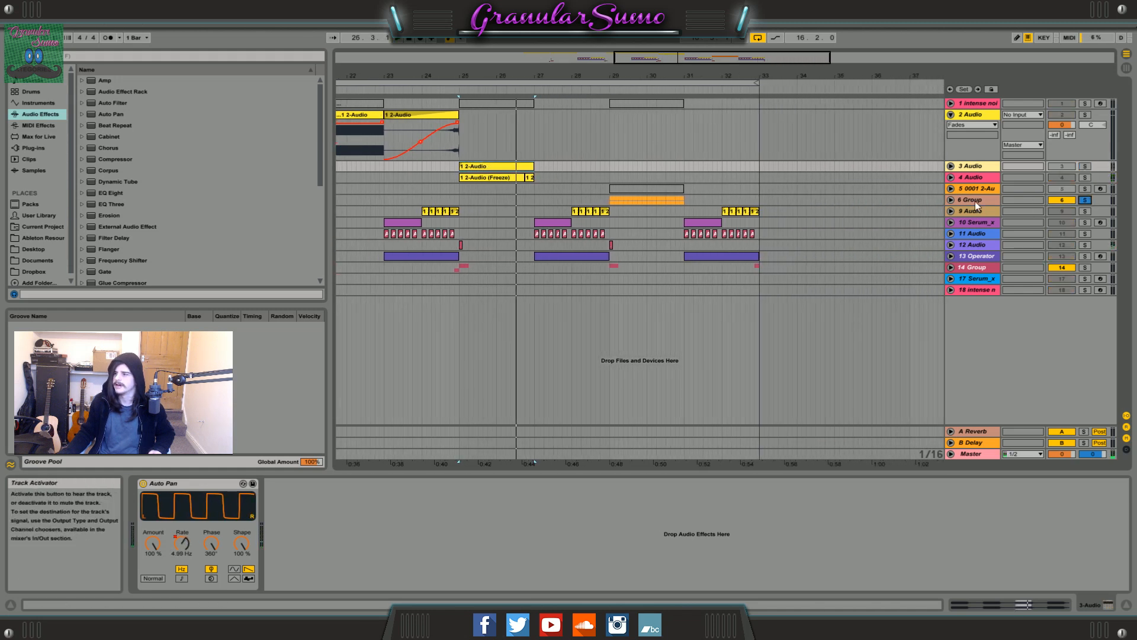
pyautogui.click(974, 200)
pyautogui.click(950, 200)
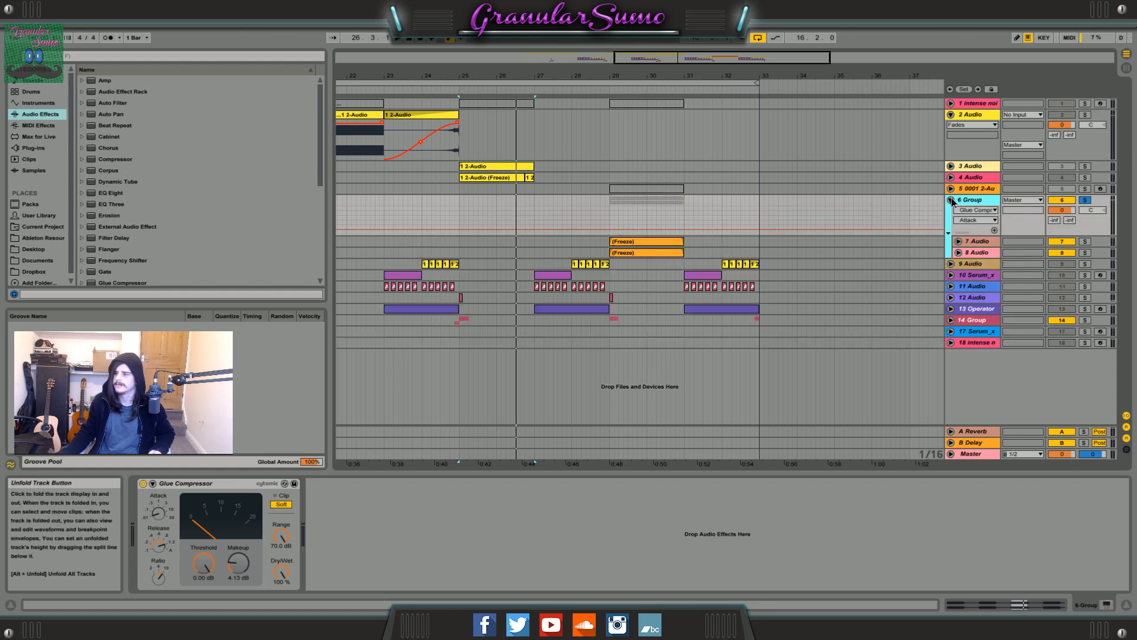
pyautogui.click(951, 201)
pyautogui.click(610, 200)
pyautogui.moveTo(691, 56)
pyautogui.mouseDown()
pyautogui.moveTo(711, 54)
pyautogui.moveTo(682, 55)
pyautogui.mouseUp()
pyautogui.press('space')
pyautogui.press('space')
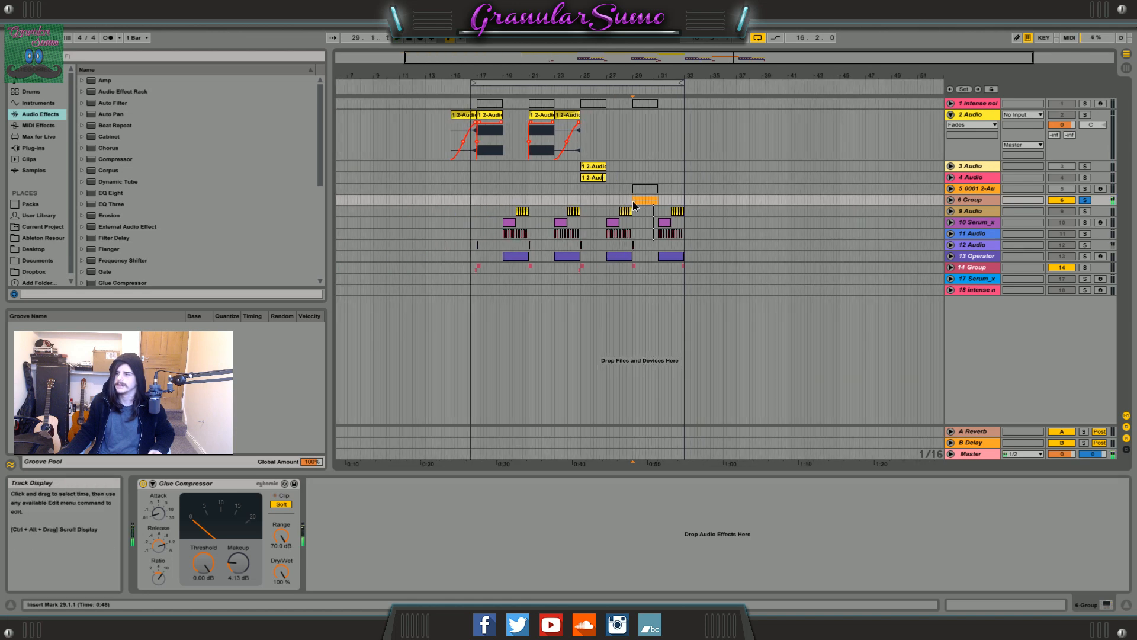
pyautogui.moveTo(633, 202); pyautogui.dragTo(656, 200)
# Remove the solo from 6 Group and unfold the automation lanes of track 1 in place of 2 Audio.
pyautogui.moveTo(608, 57); pyautogui.dragTo(608, 66)
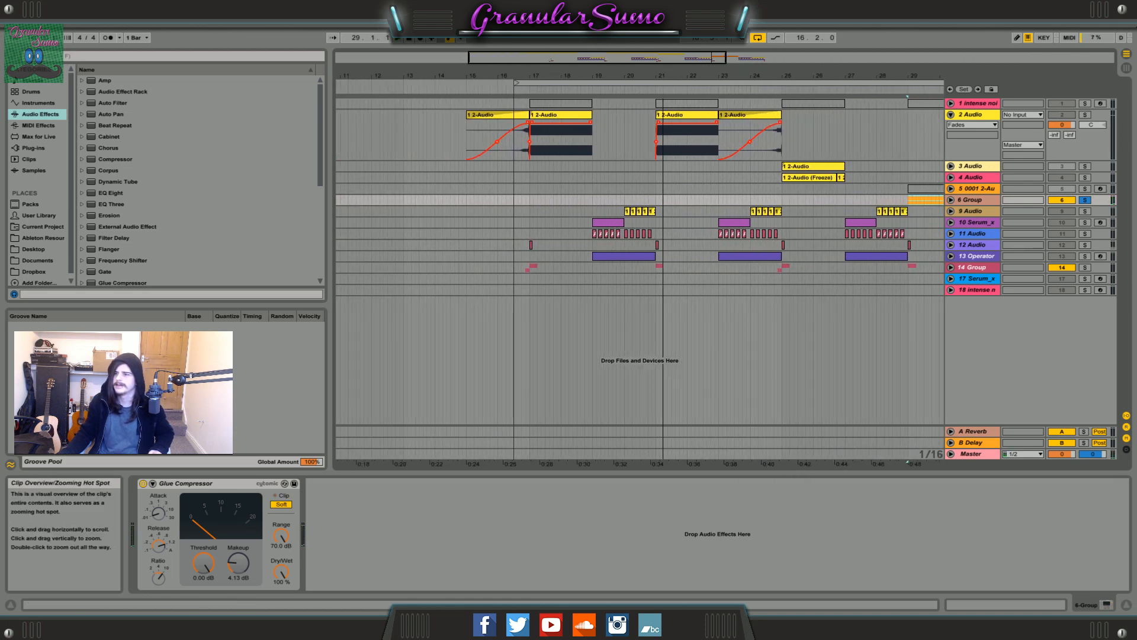
pyautogui.click(559, 115)
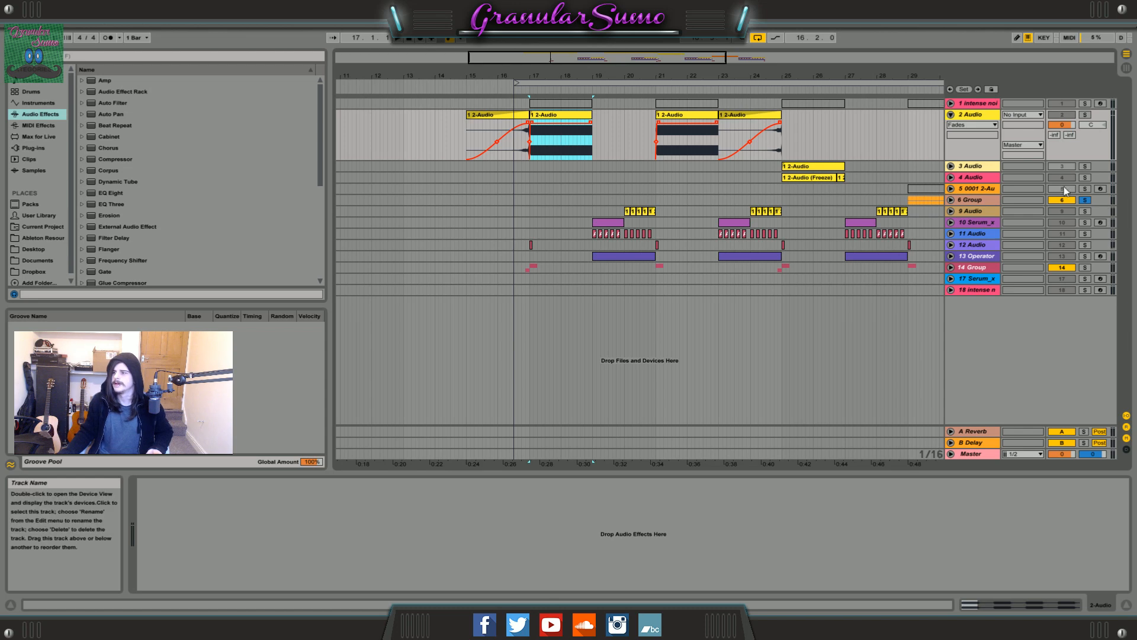
pyautogui.click(1085, 201)
pyautogui.press('space')
pyautogui.click(951, 114)
pyautogui.click(951, 103)
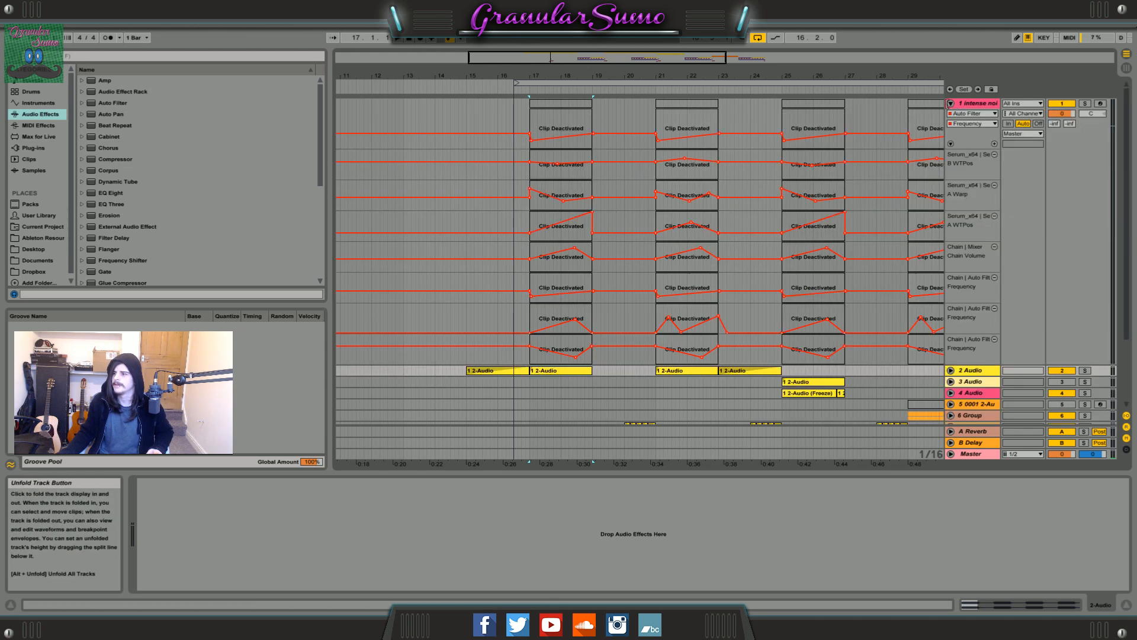
# Show the device chain of the intense noisia groan track and collapse its two Audio Effect Racks.
pyautogui.click(978, 103)
pyautogui.moveTo(594, 53); pyautogui.dragTo(718, 60)
pyautogui.moveTo(563, 62); pyautogui.dragTo(567, 117)
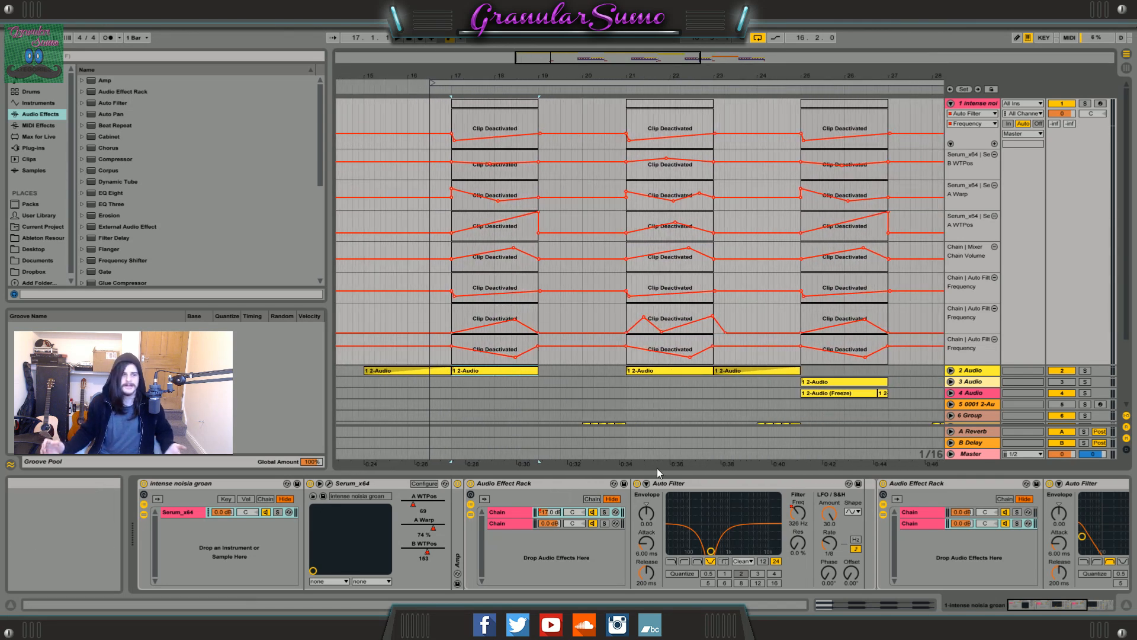
pyautogui.doubleClick(573, 486)
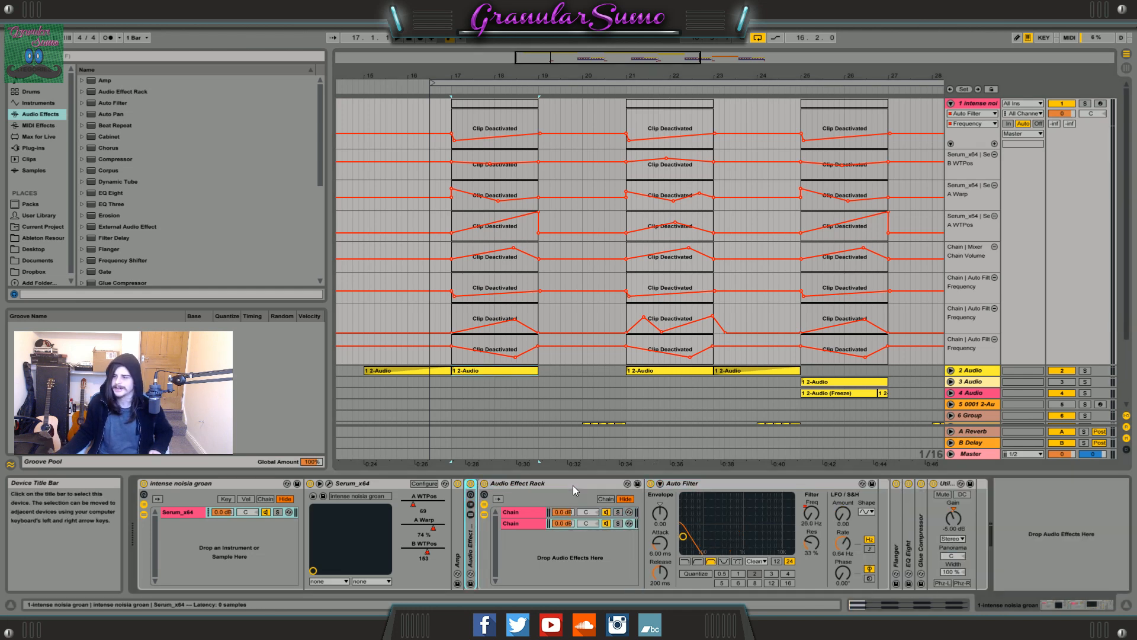
pyautogui.doubleClick(573, 485)
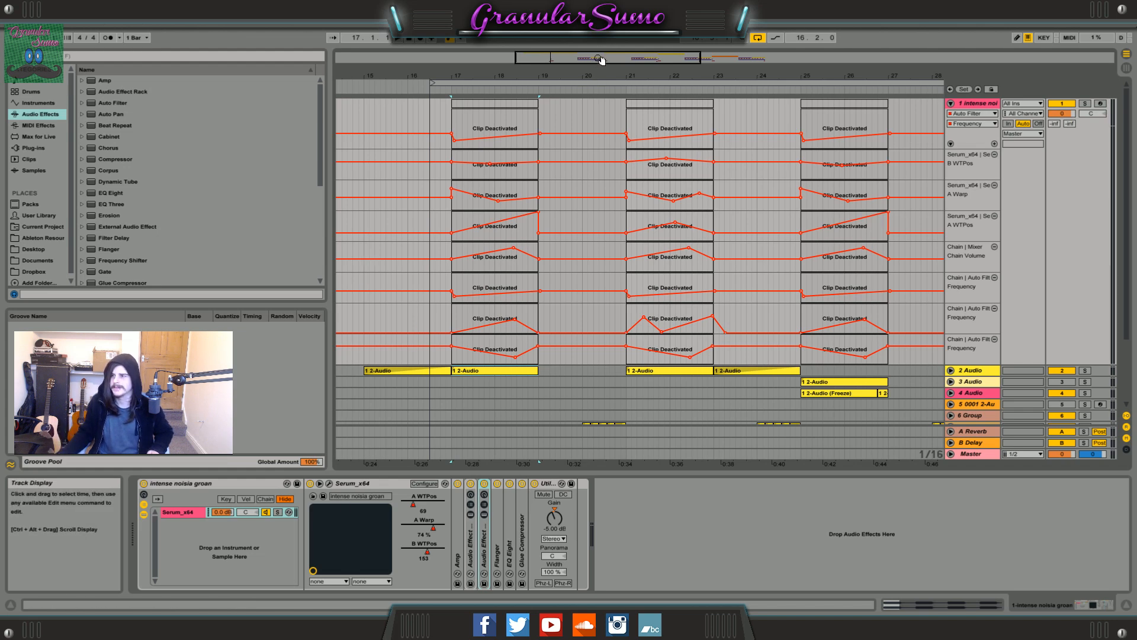
# Open the Serum plugin window of track 1 and place it over the middle of the arrangement.
pyautogui.moveTo(602, 59)
pyautogui.mouseDown()
pyautogui.moveTo(603, 80)
pyautogui.moveTo(605, 58)
pyautogui.mouseUp()
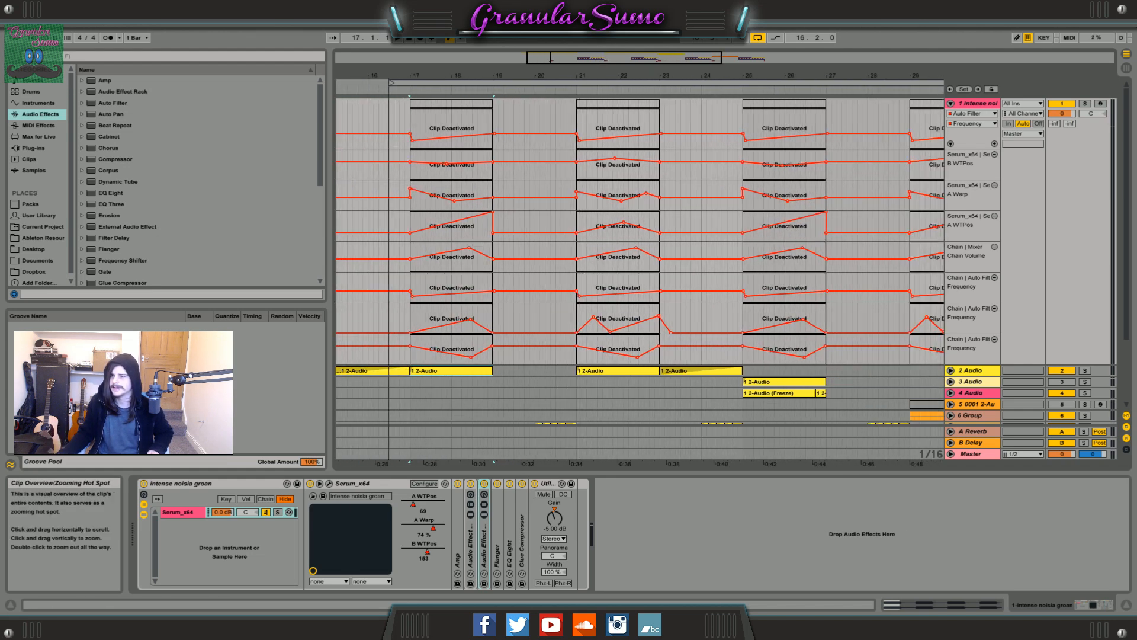
pyautogui.click(331, 484)
pyautogui.moveTo(246, 42); pyautogui.dragTo(471, 86)
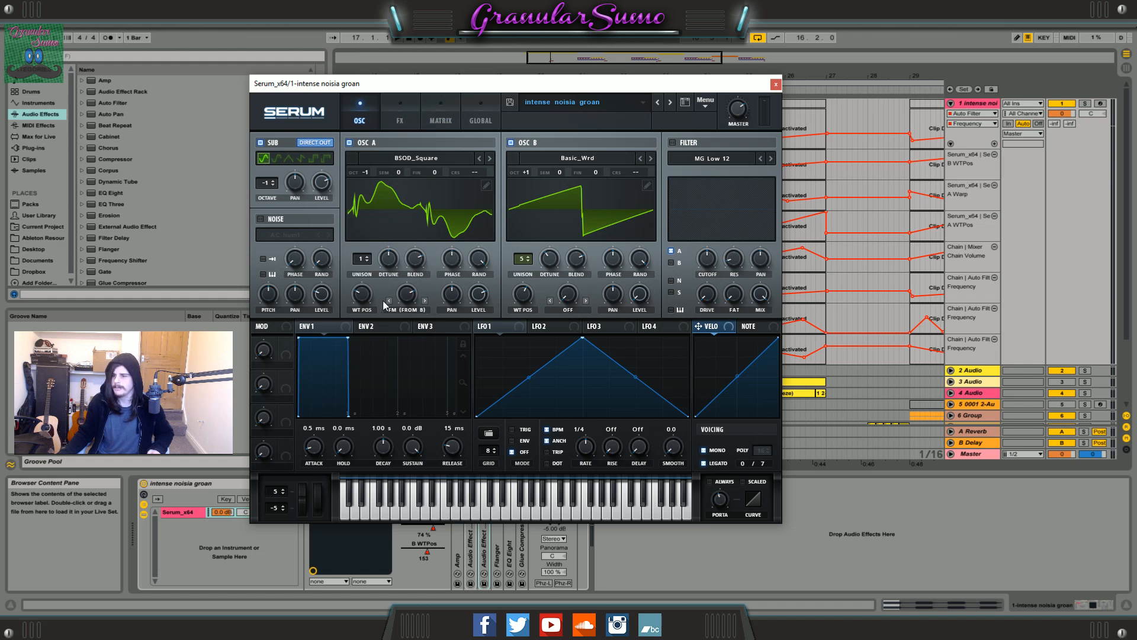
# Check the selected wavetables of OSC A and OSC B in Serum's Analog category.
pyautogui.click(399, 163)
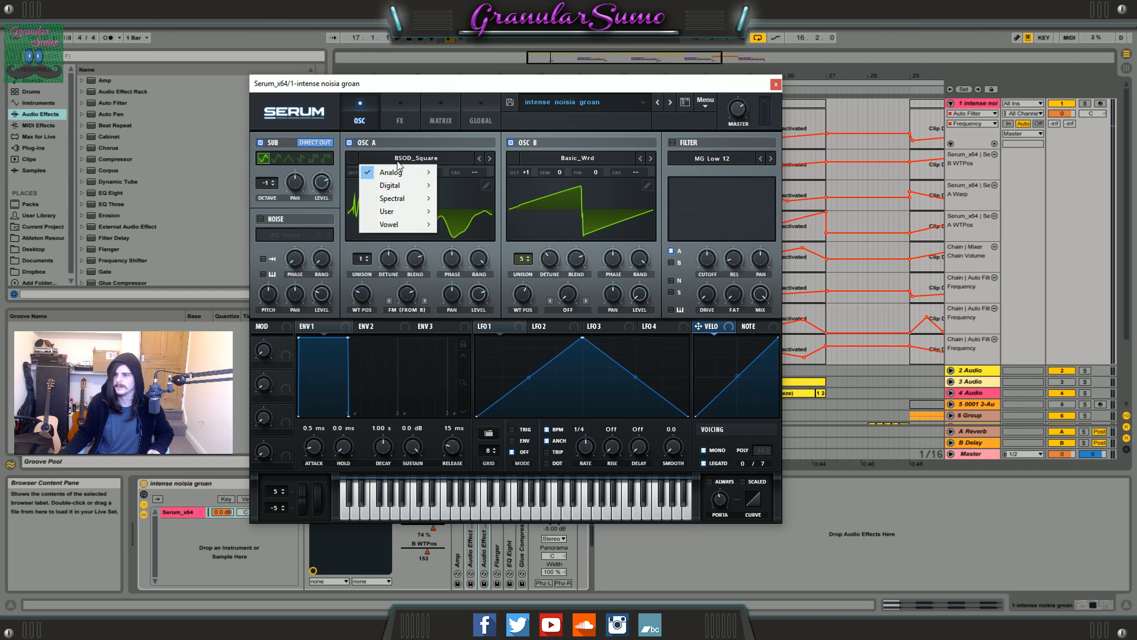
pyautogui.moveTo(408, 178)
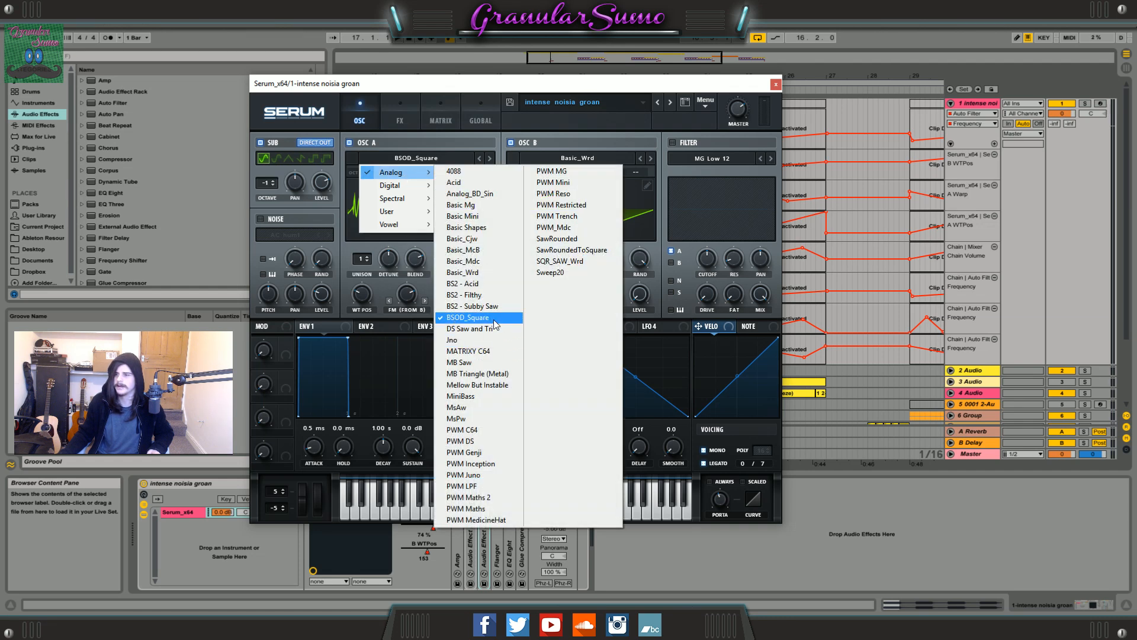
pyautogui.click(490, 87)
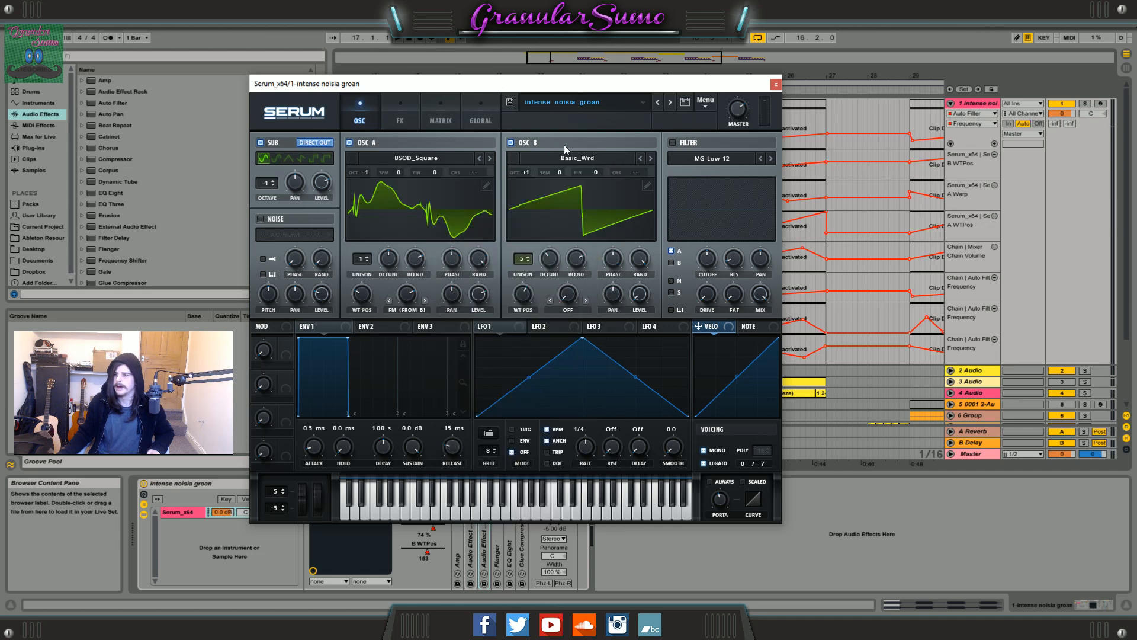
pyautogui.click(559, 157)
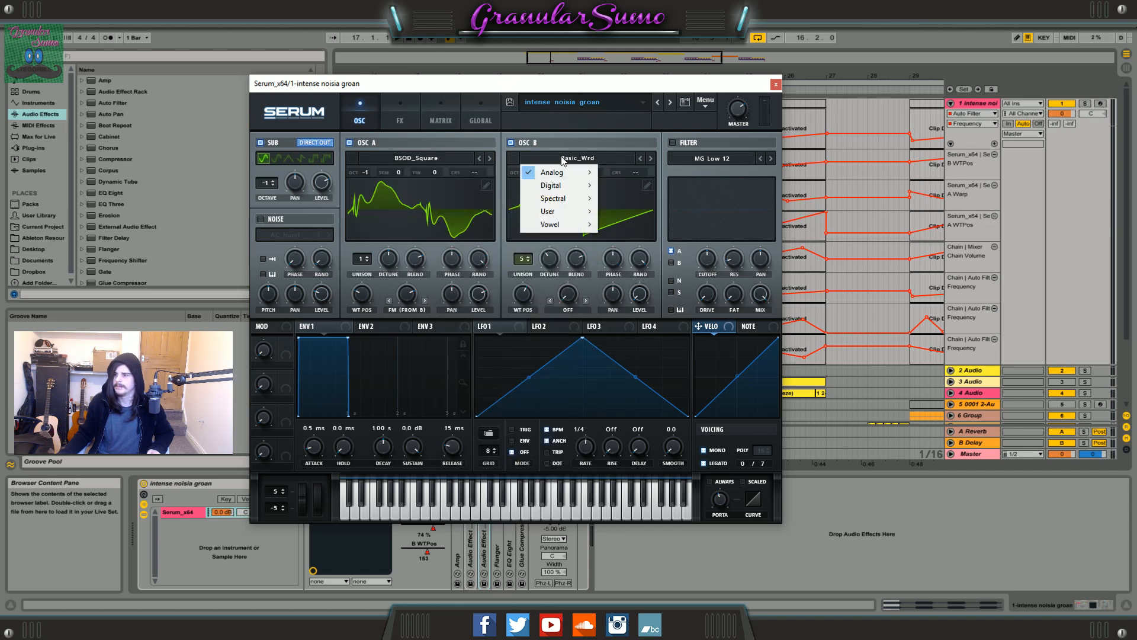
pyautogui.moveTo(559, 176)
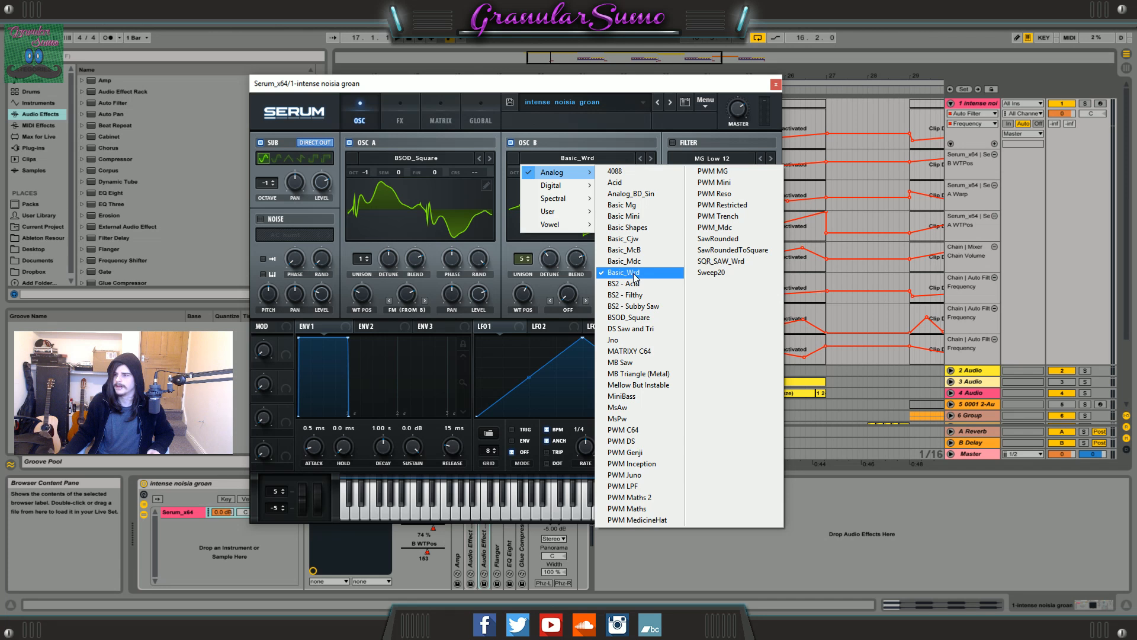
pyautogui.click(541, 130)
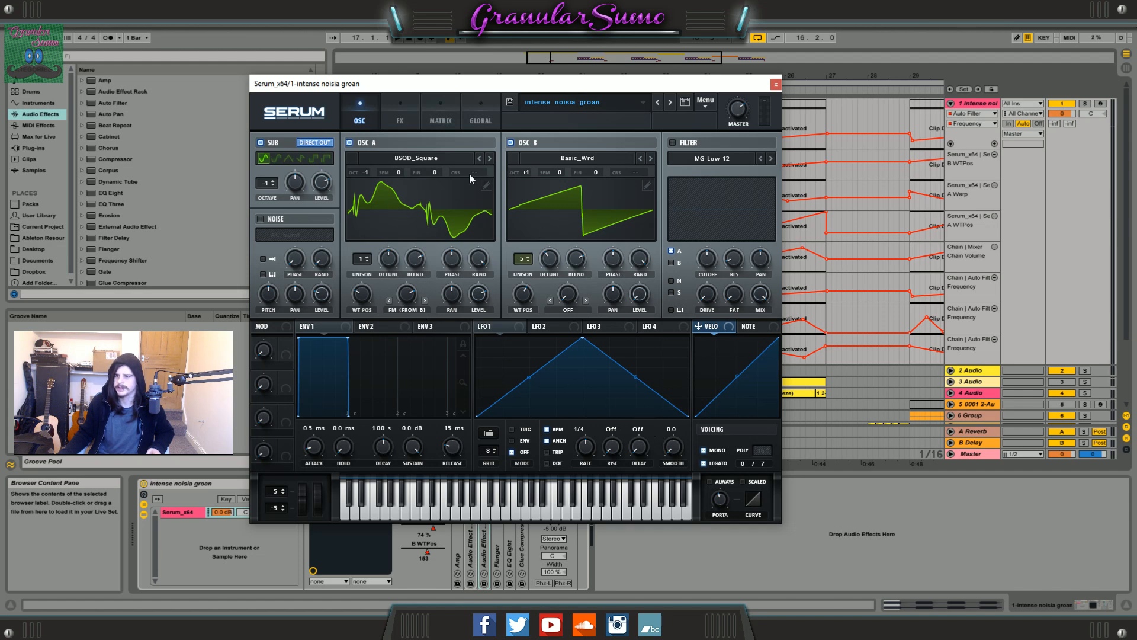
# Review Serum's effects chain down to the Reverb mix, return to the oscillator page, and close the plugin.
pyautogui.click(407, 114)
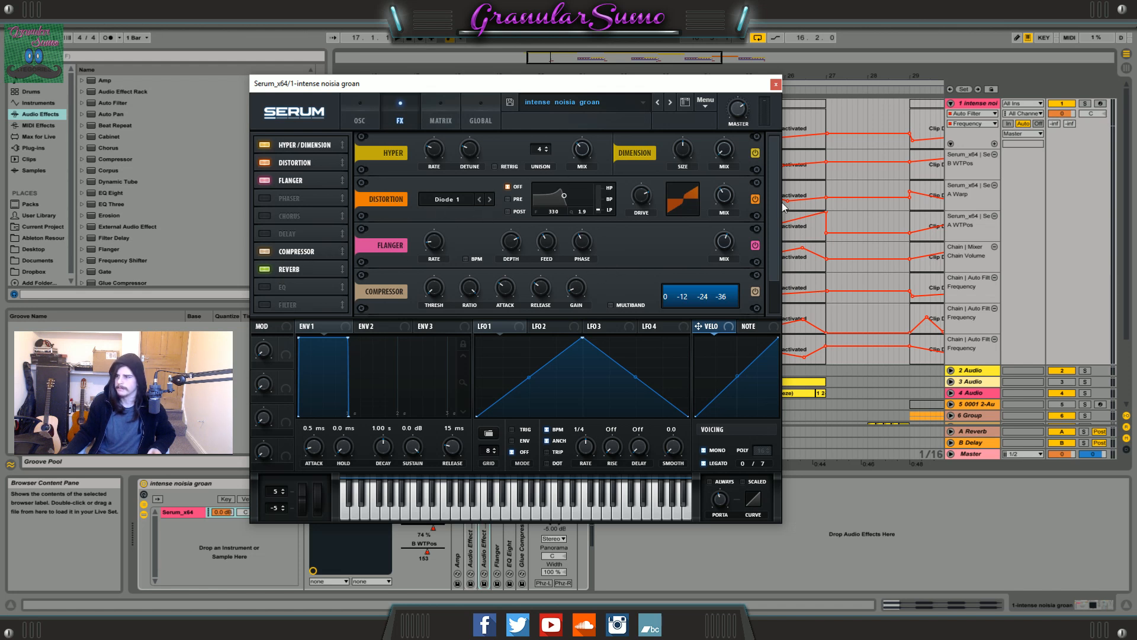
pyautogui.scroll(-1, 549, 304)
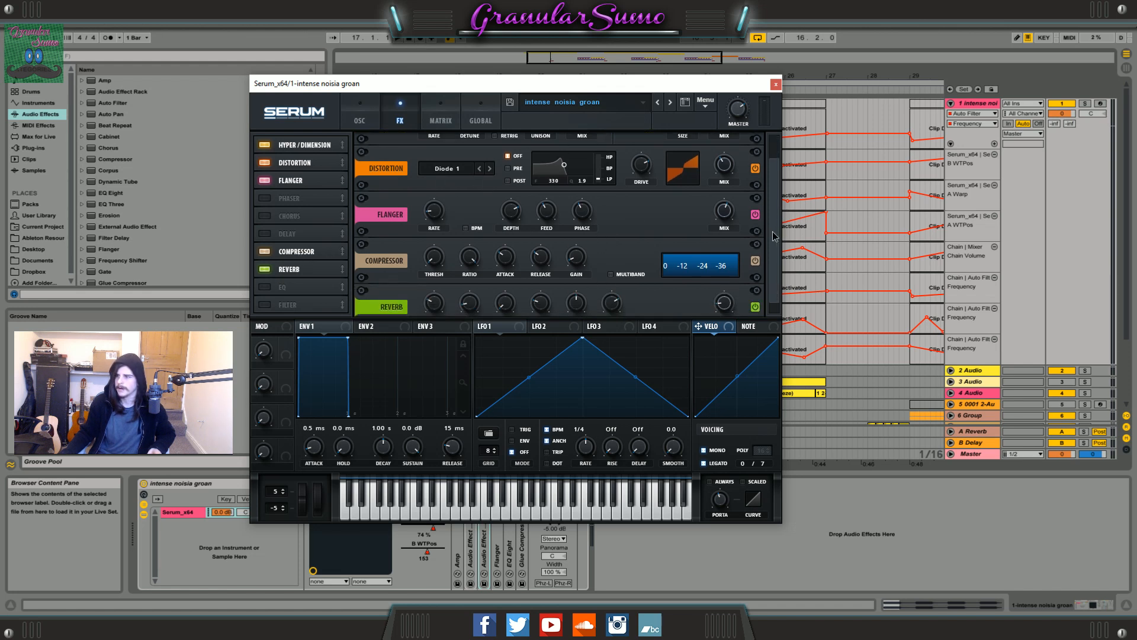
pyautogui.click(722, 293)
pyautogui.click(357, 118)
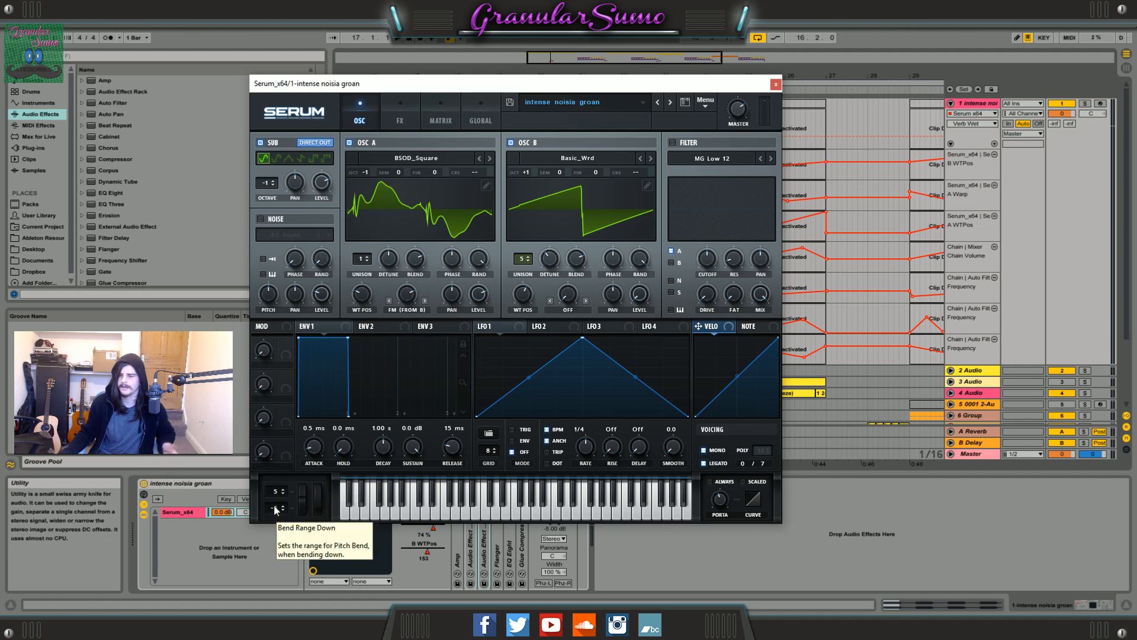
pyautogui.click(780, 87)
# Activate the deactivated MIDI clip at bar 17 on track 1 and solo that track.
pyautogui.moveTo(609, 49); pyautogui.dragTo(562, 55)
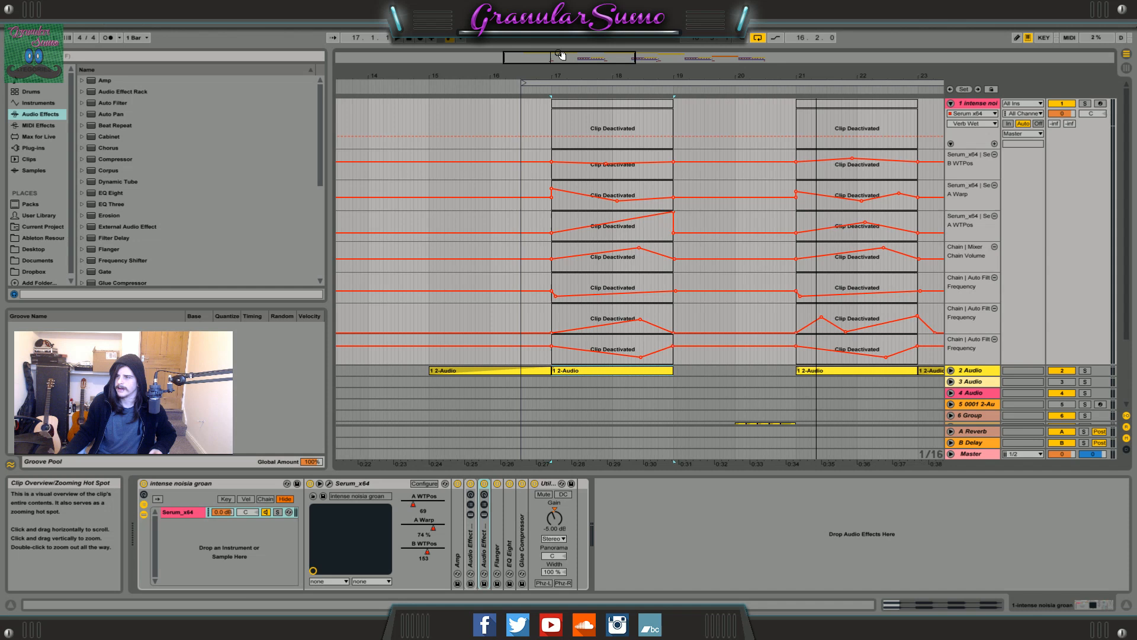
pyautogui.rightClick(585, 109)
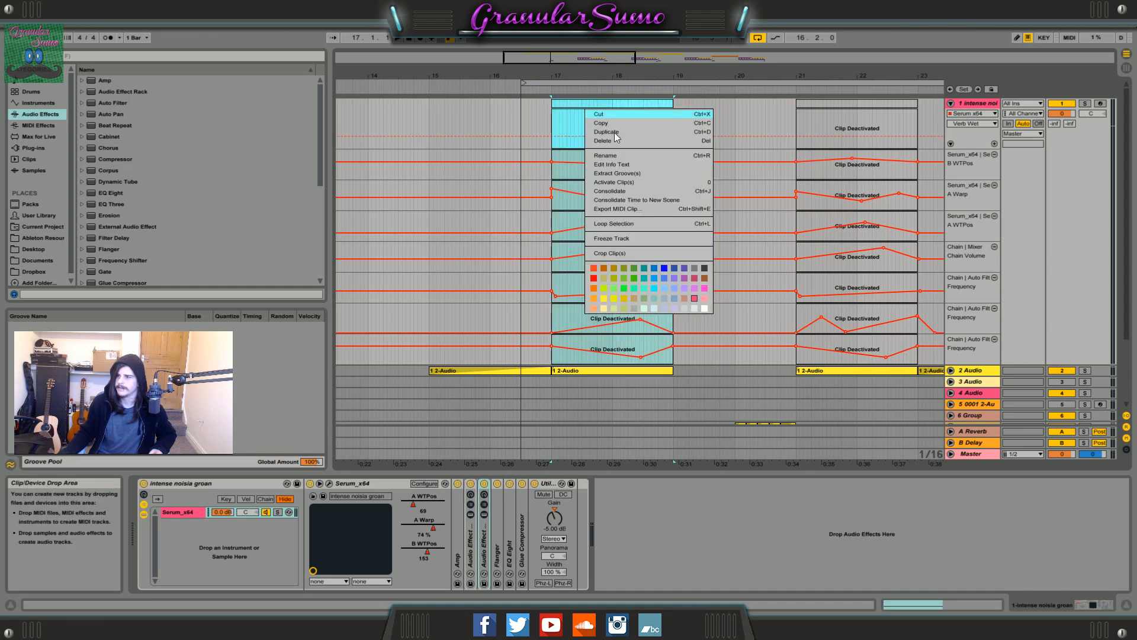
pyautogui.click(616, 182)
pyautogui.click(1085, 104)
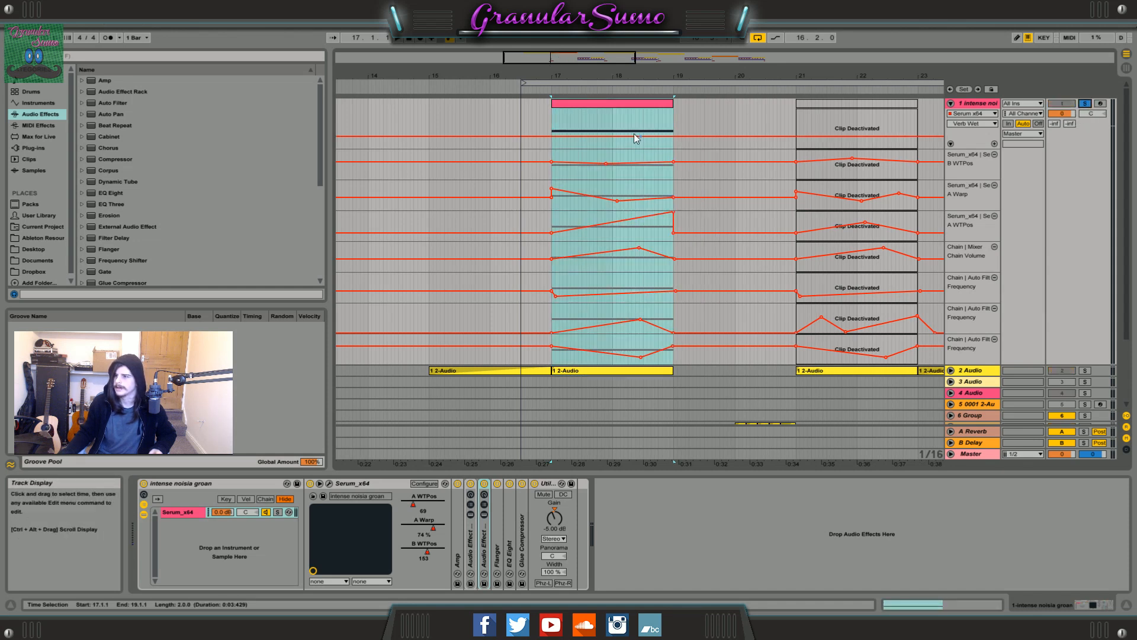
# Open the bar 17 MIDI clip of track 1 to view its notes.
pyautogui.click(596, 98)
pyautogui.click(591, 104)
pyautogui.moveTo(590, 57); pyautogui.dragTo(575, 64)
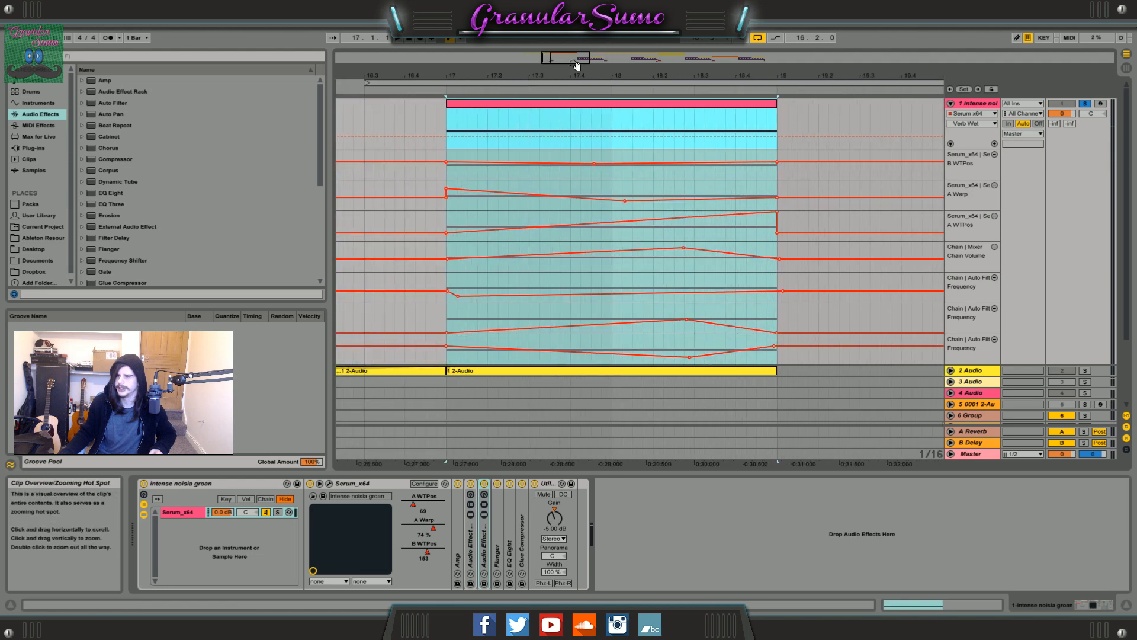
pyautogui.doubleClick(627, 102)
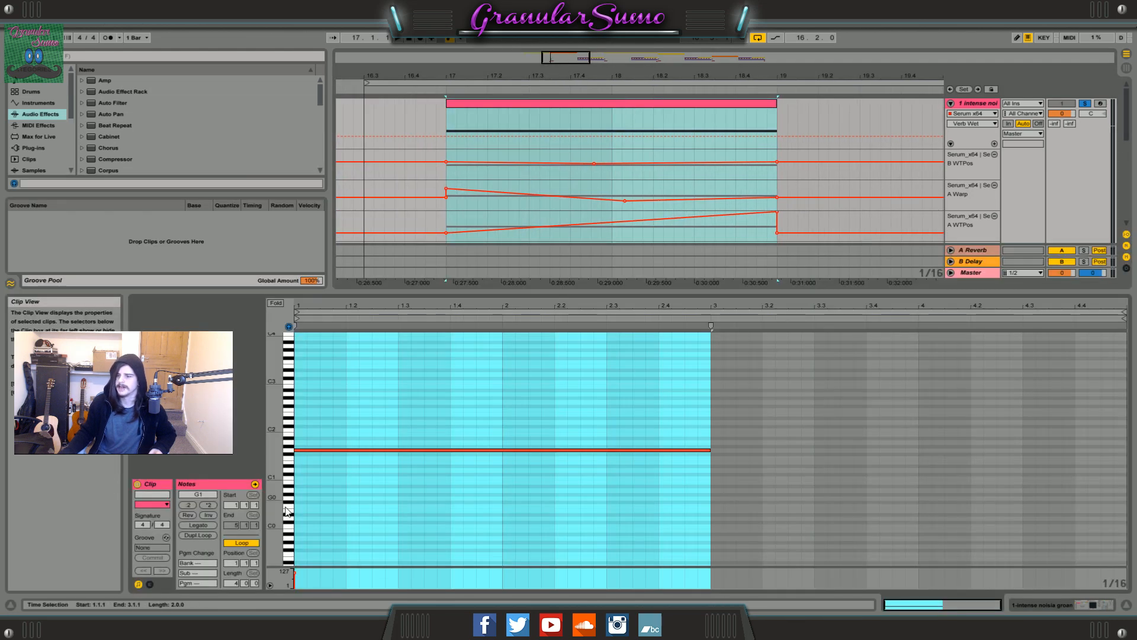
# View the Pitch Bend envelope of the bar 17 MIDI clip and return to the track's device chain.
pyautogui.click(150, 585)
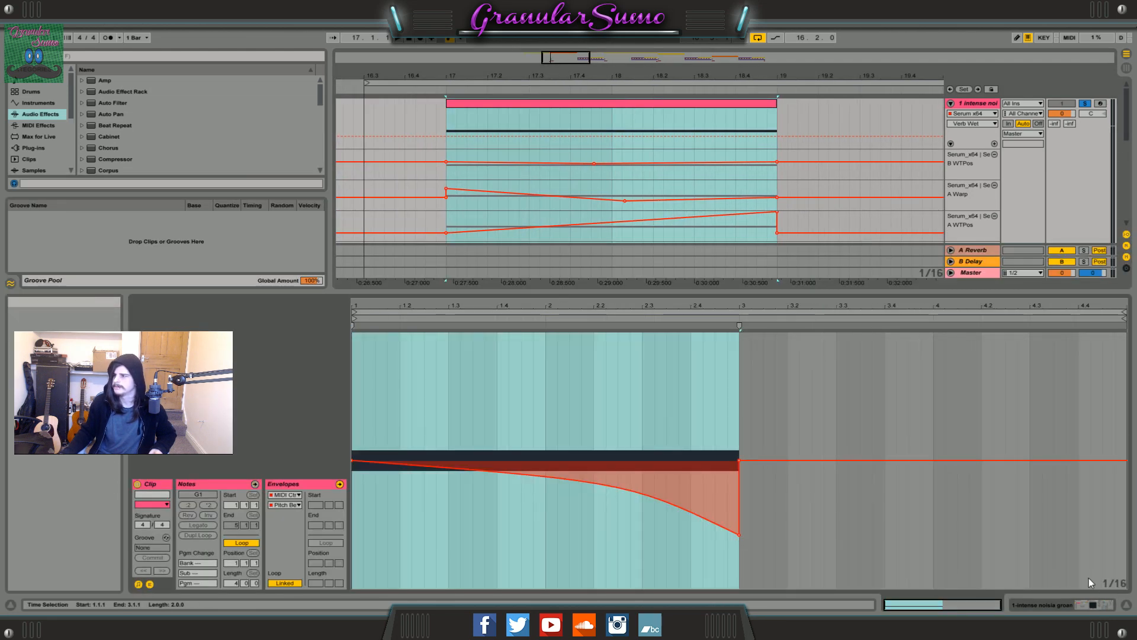
pyautogui.click(1127, 605)
pyautogui.click(1034, 603)
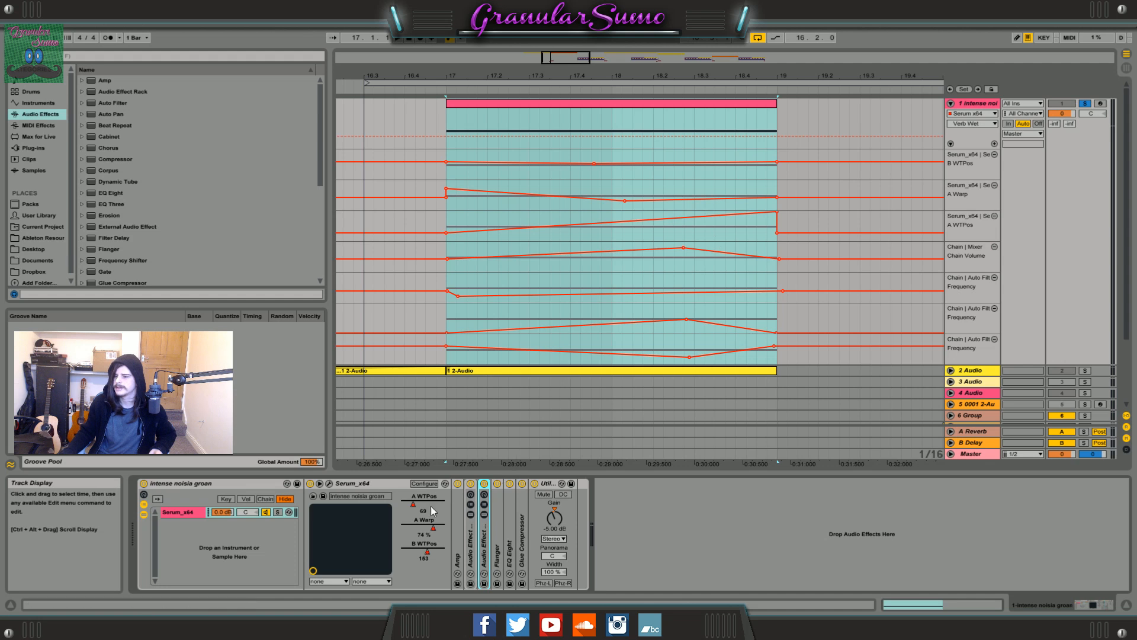
# Try different settings for Serum's A WTPos, A Warp and B WTPos parameters in the device chain.
pyautogui.moveTo(424, 508); pyautogui.dragTo(425, 480)
pyautogui.moveTo(429, 533); pyautogui.dragTo(421, 550)
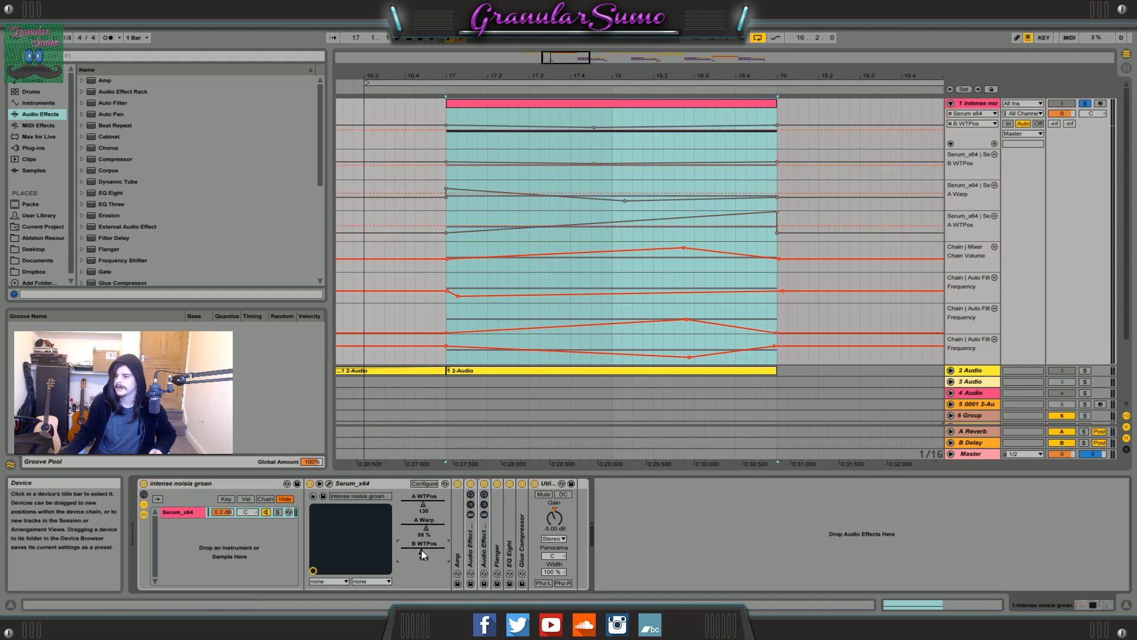
# Deactivate both Audio Effect Racks, Flanger, EQ Eight, Glue Compressor and Utility on track 1.
pyautogui.doubleClick(456, 524)
pyautogui.doubleClick(510, 483)
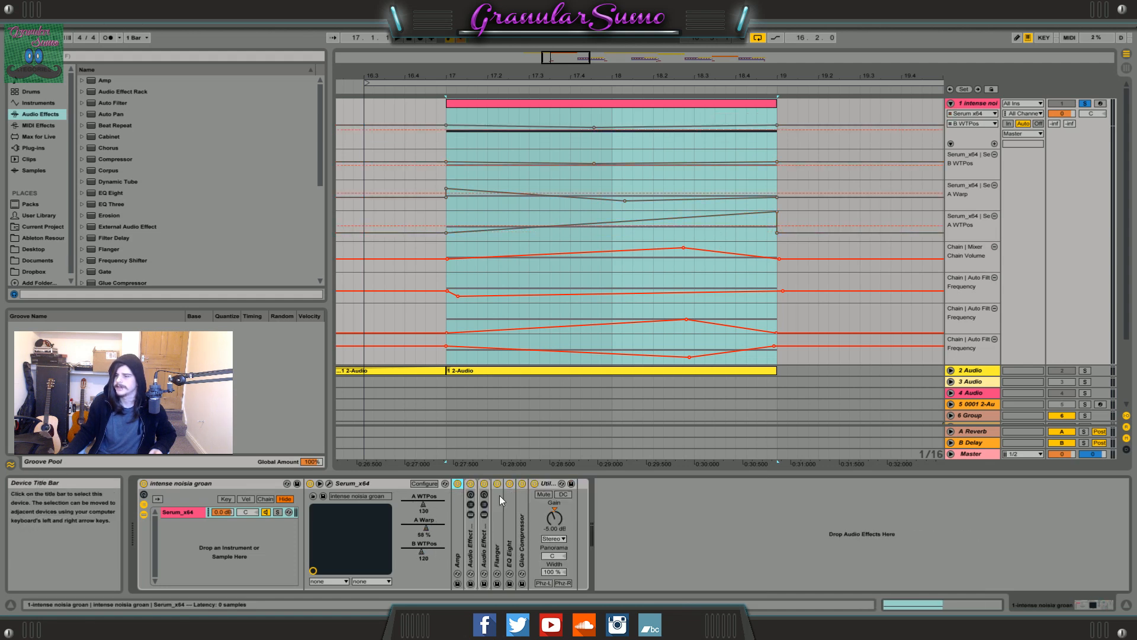
pyautogui.click(470, 484)
pyautogui.click(484, 483)
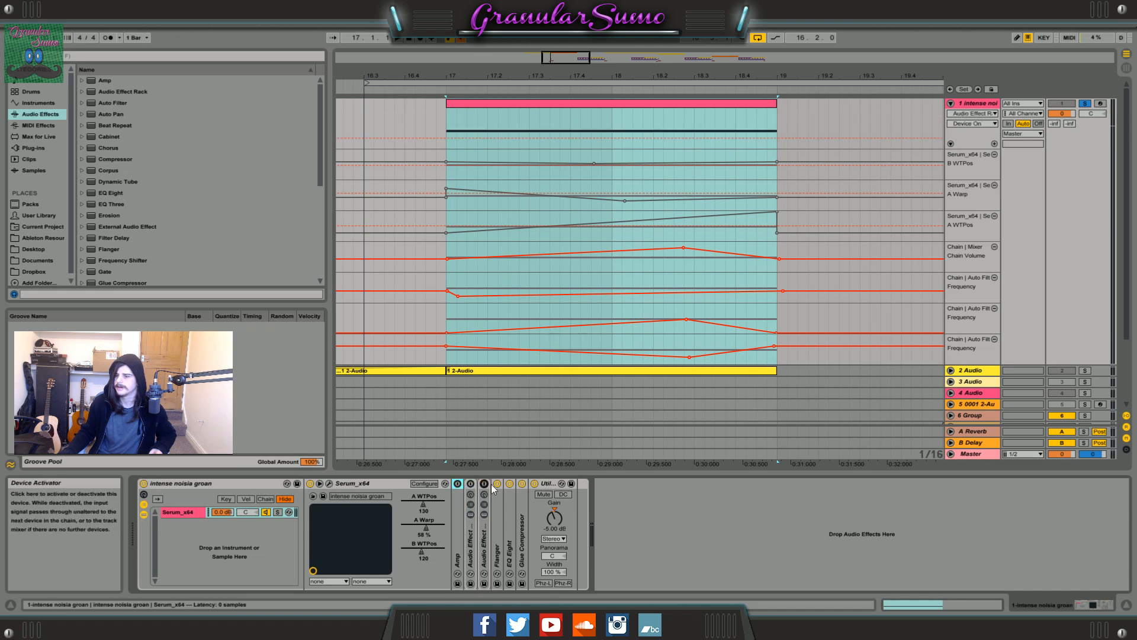
pyautogui.click(497, 483)
pyautogui.click(510, 483)
pyautogui.click(521, 484)
pyautogui.click(534, 484)
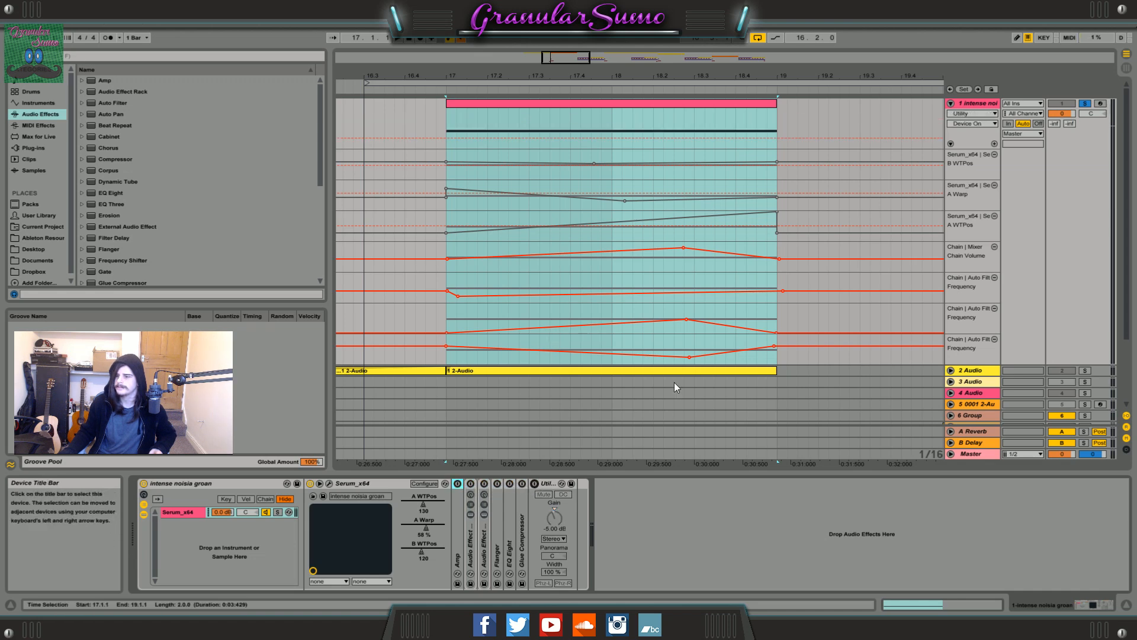
# Open the bar 17 MIDI clip's Pitch Bend envelope and play the clip with the effects bypassed.
pyautogui.doubleClick(459, 104)
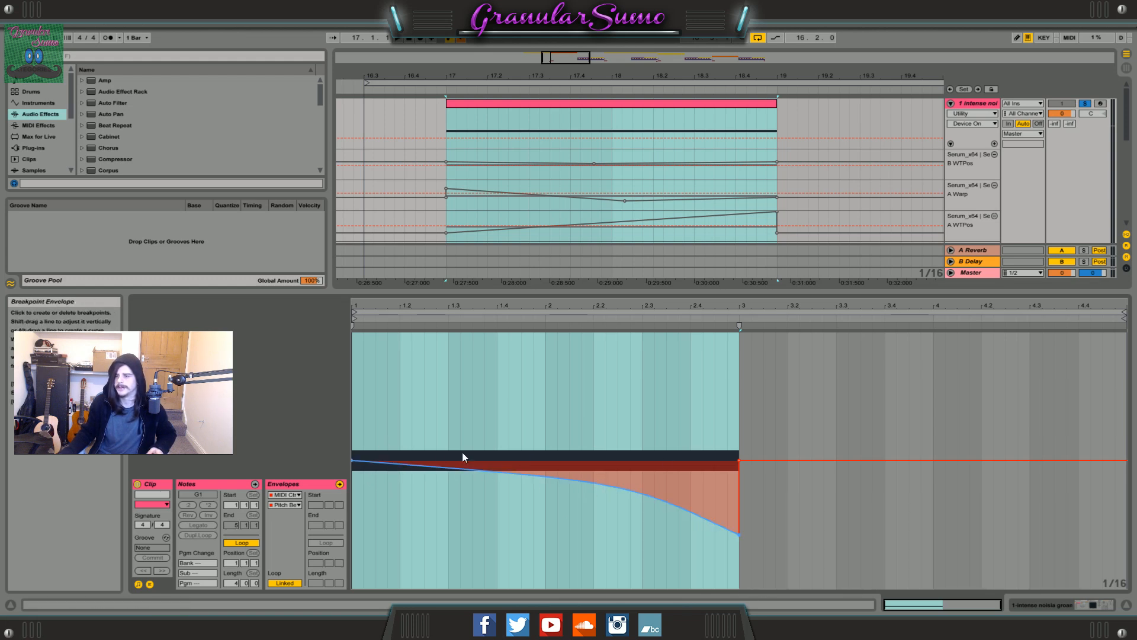
pyautogui.press('space')
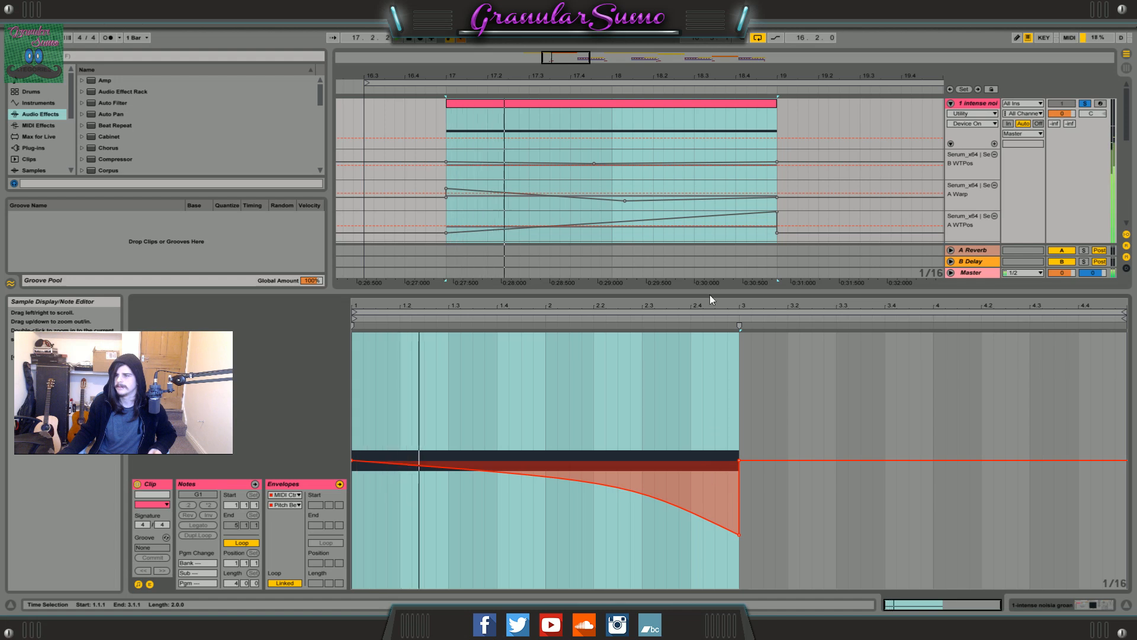
pyautogui.moveTo(578, 57); pyautogui.dragTo(579, 82)
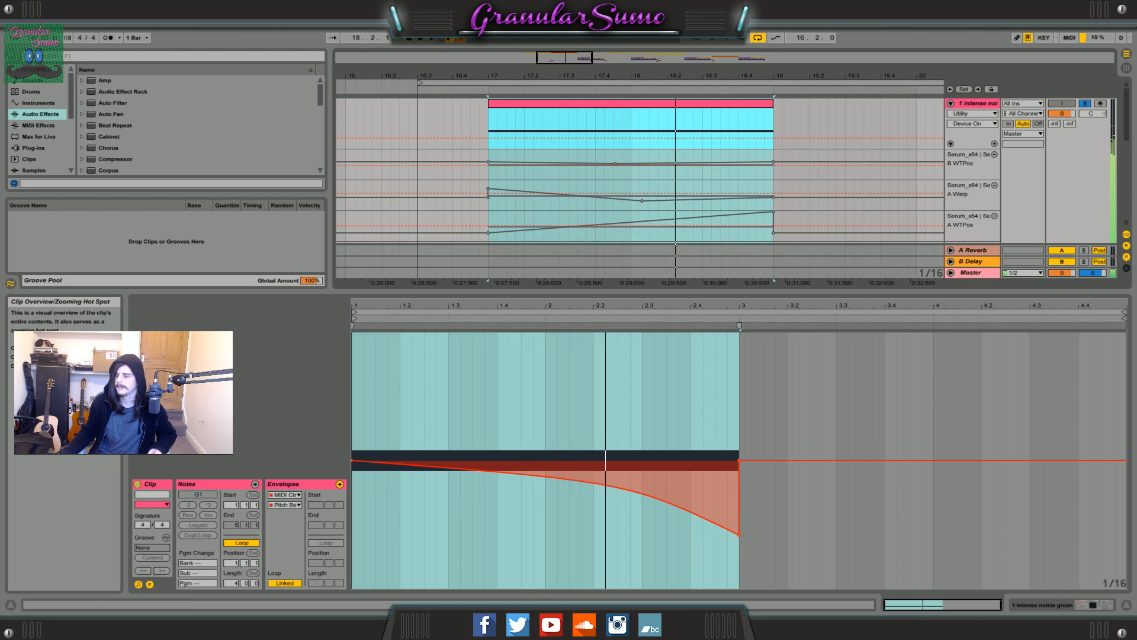
# Return to the track's device chain and re-enable the overridden Serum automation.
pyautogui.click(1097, 605)
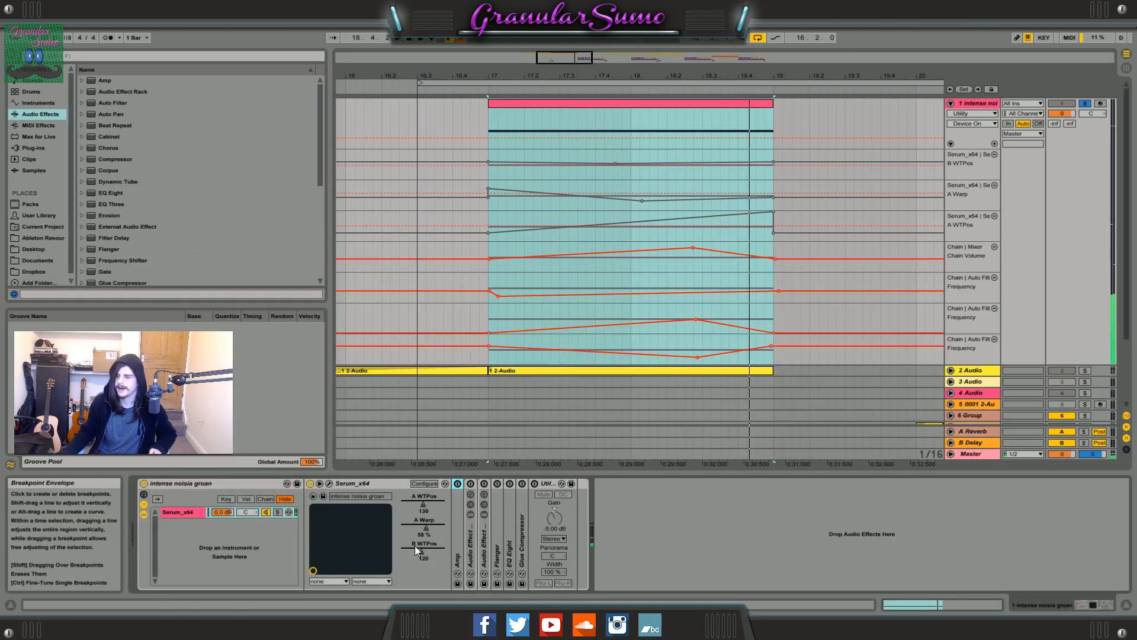
pyautogui.click(463, 40)
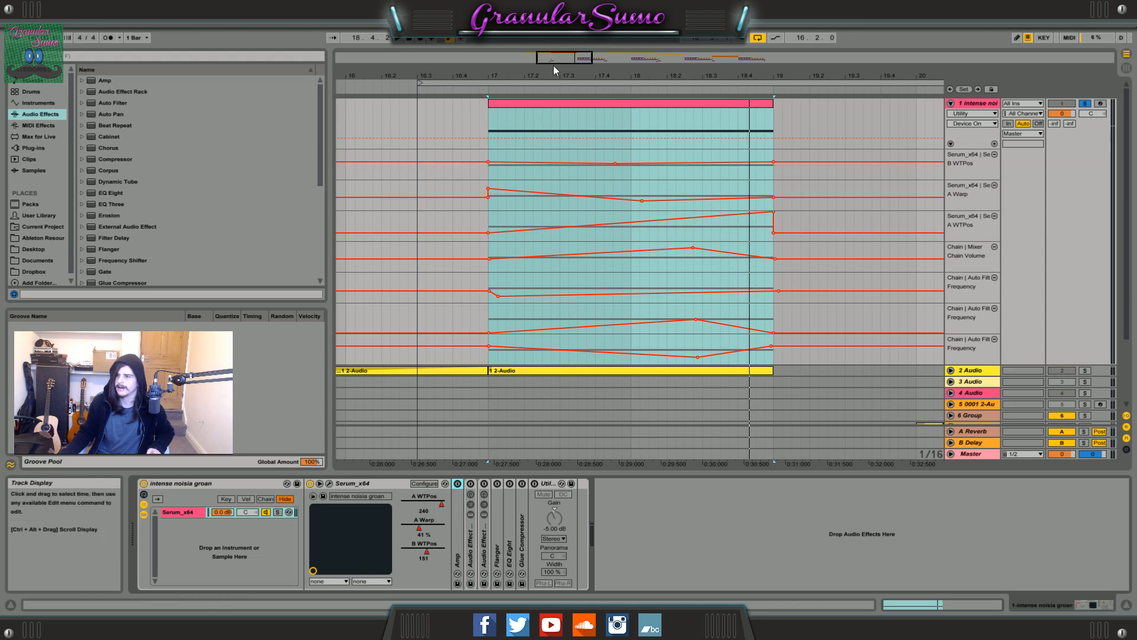
pyautogui.press('z')
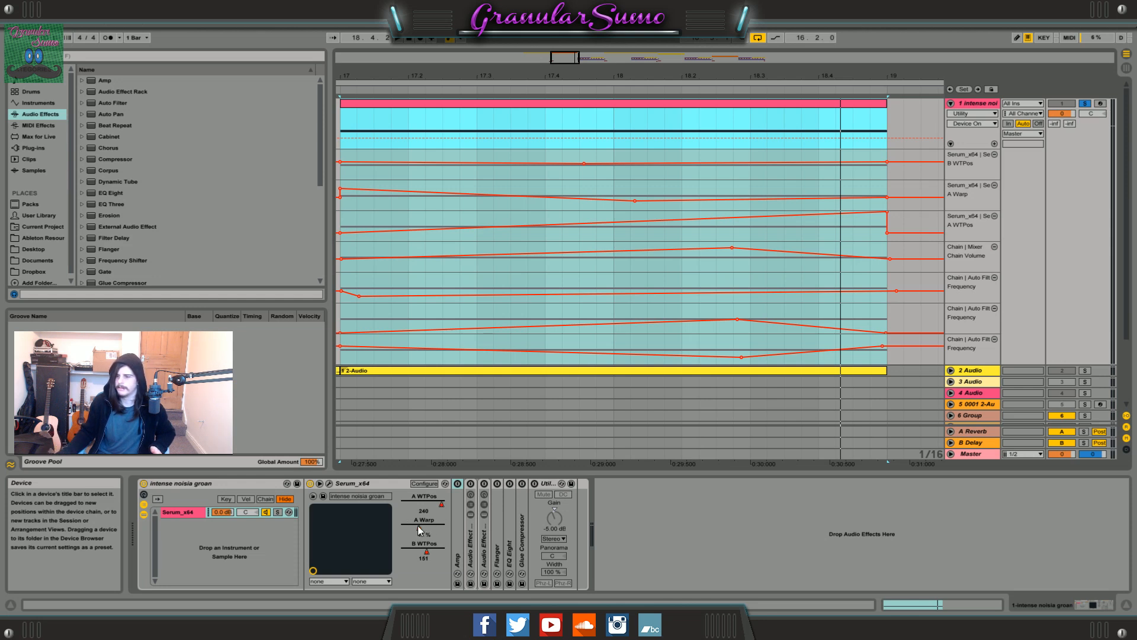
# Open the Serum plugin window and try A Warp at 44 %.
pyautogui.click(329, 483)
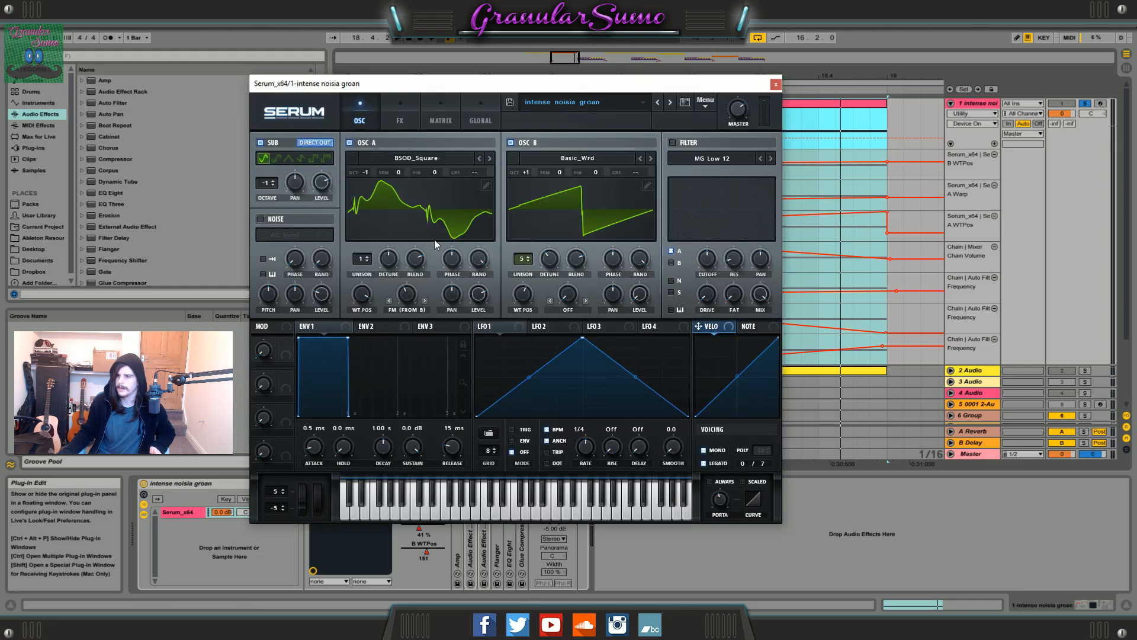
pyautogui.moveTo(405, 89); pyautogui.dragTo(397, 40)
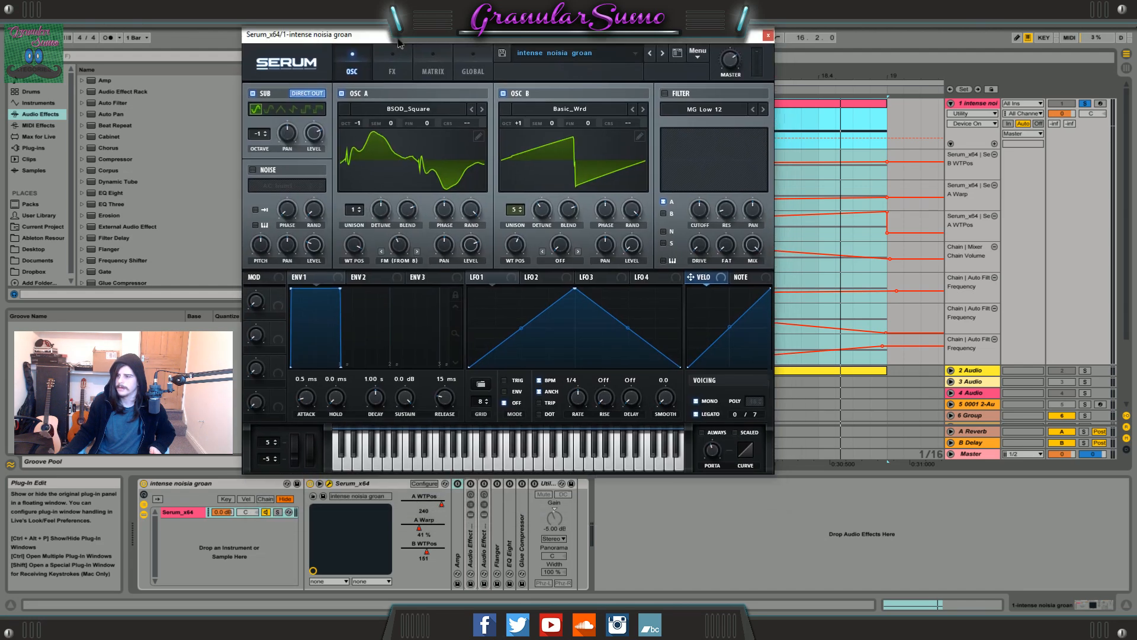
pyautogui.click(420, 528)
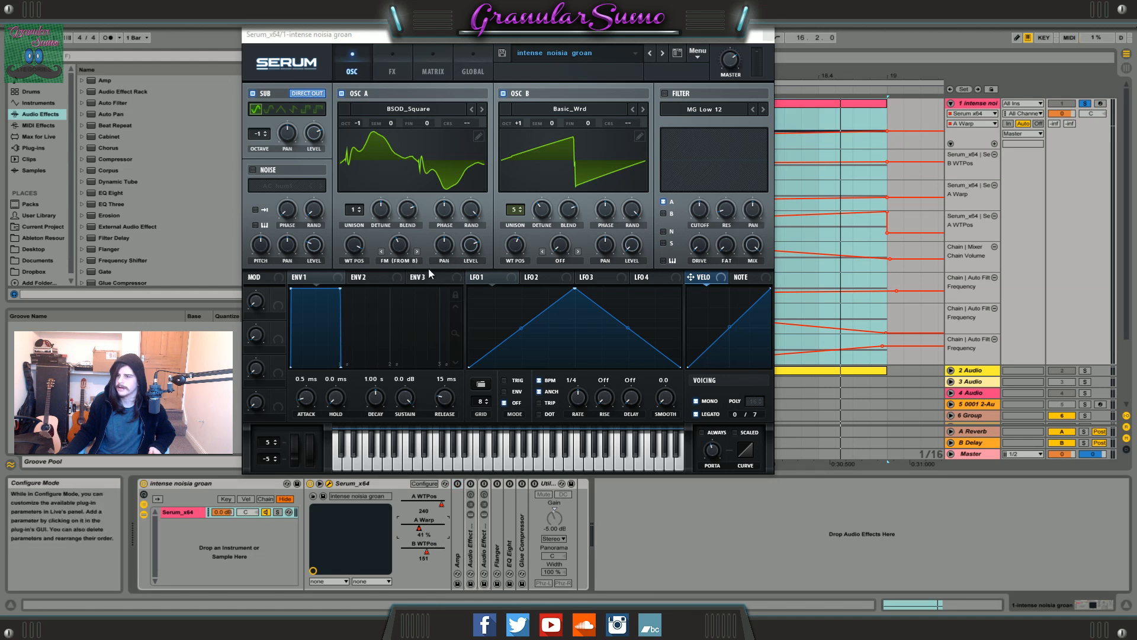
pyautogui.moveTo(419, 530); pyautogui.dragTo(419, 522)
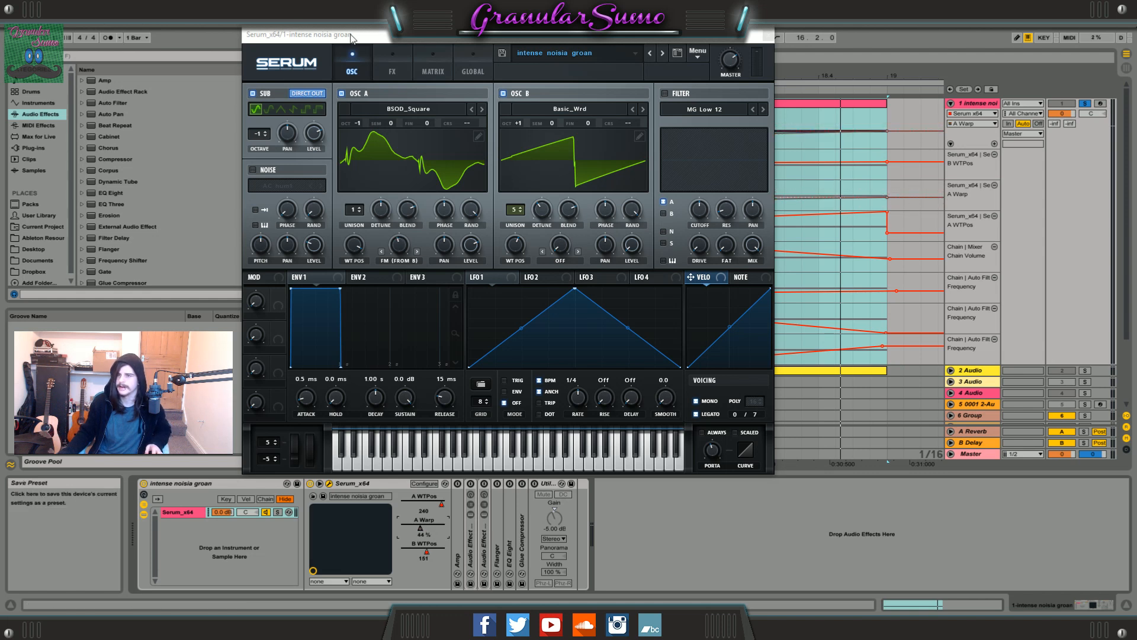
# Re-enable the overridden A Warp automation and close the Serum window.
pyautogui.moveTo(367, 38); pyautogui.dragTo(338, 113)
pyautogui.click(461, 40)
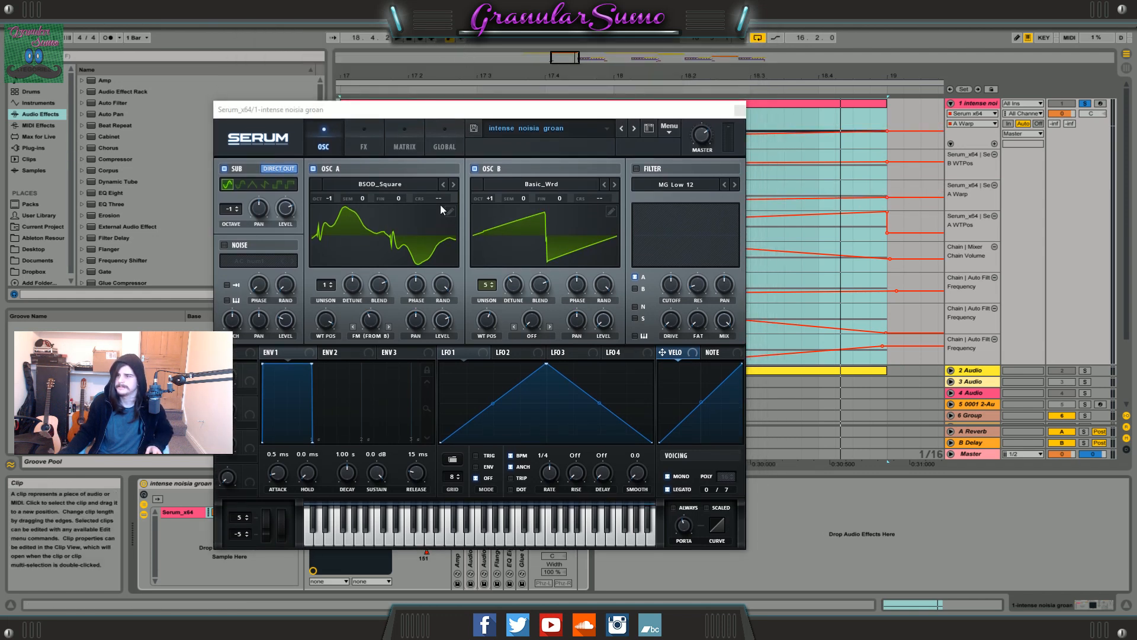
pyautogui.moveTo(403, 114); pyautogui.dragTo(386, 55)
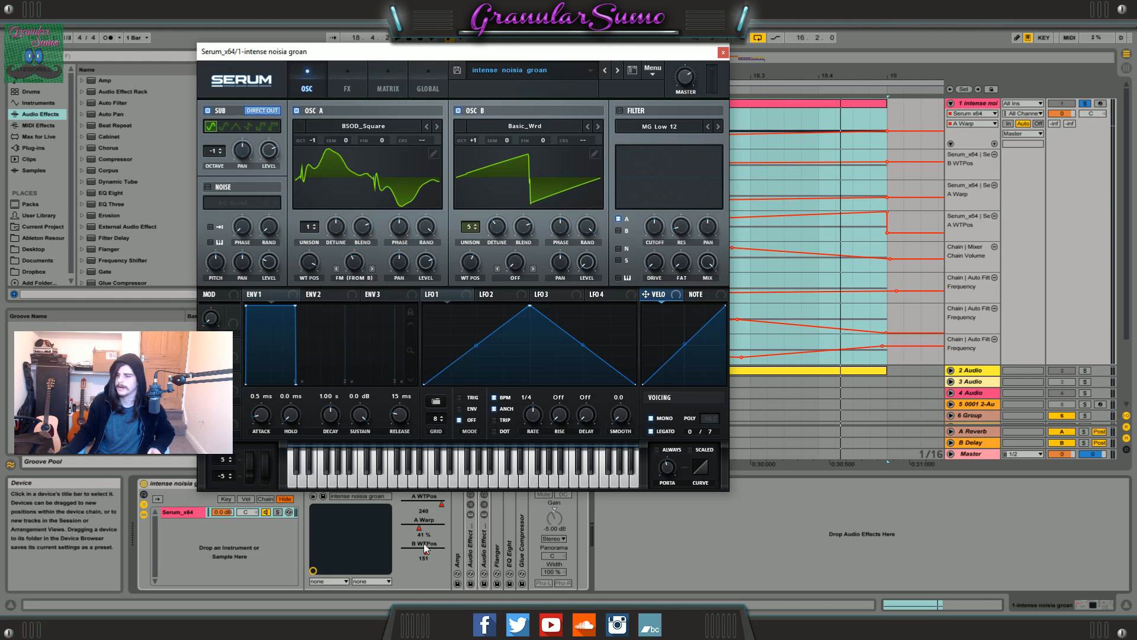
pyautogui.click(723, 53)
# Play the bar 17 clip from 16.4.4, and select its B WTPos, A Warp and A WTPos automation from bar 17 to 19.
pyautogui.press('z')
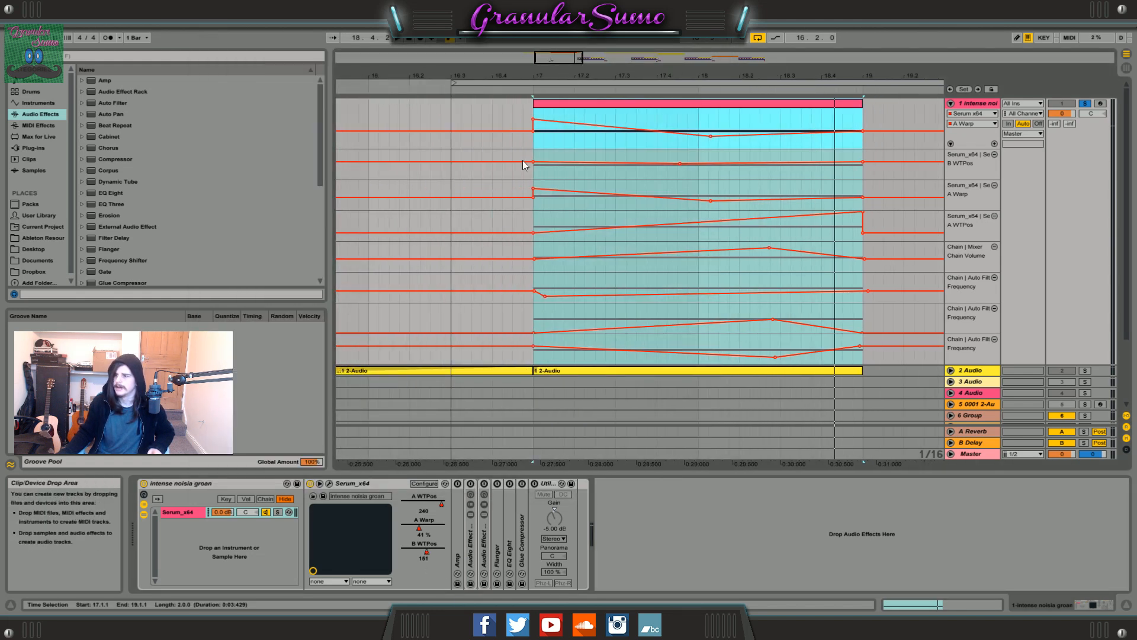
pyautogui.click(528, 120)
pyautogui.press('space')
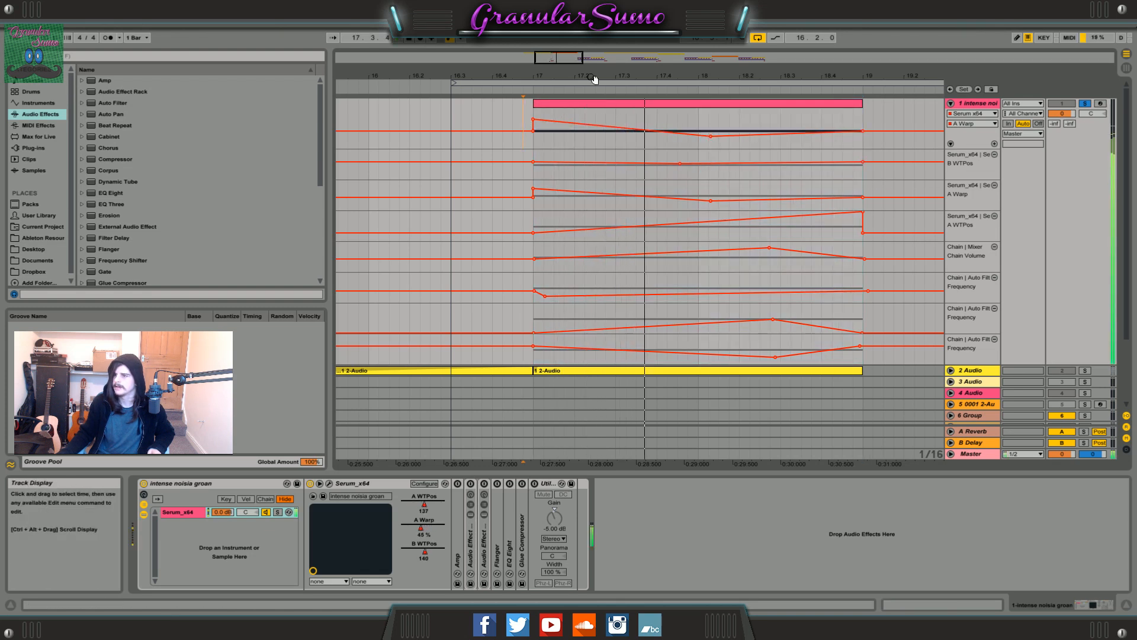
pyautogui.moveTo(570, 61)
pyautogui.mouseDown()
pyautogui.moveTo(571, 82)
pyautogui.moveTo(574, 61)
pyautogui.mouseUp()
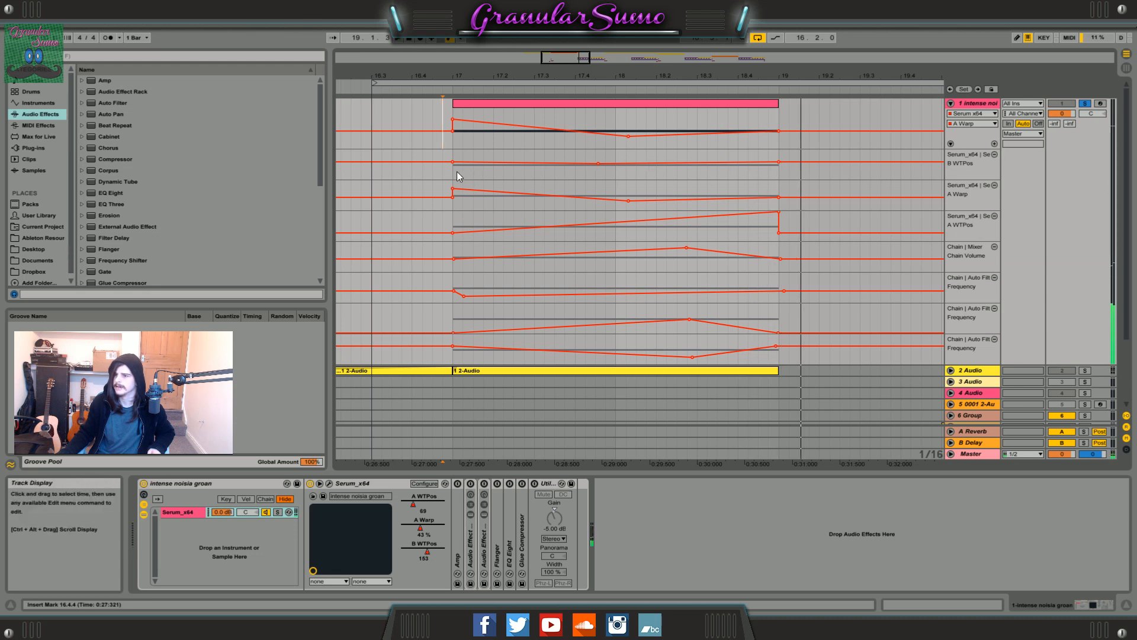
pyautogui.moveTo(458, 176); pyautogui.dragTo(780, 226)
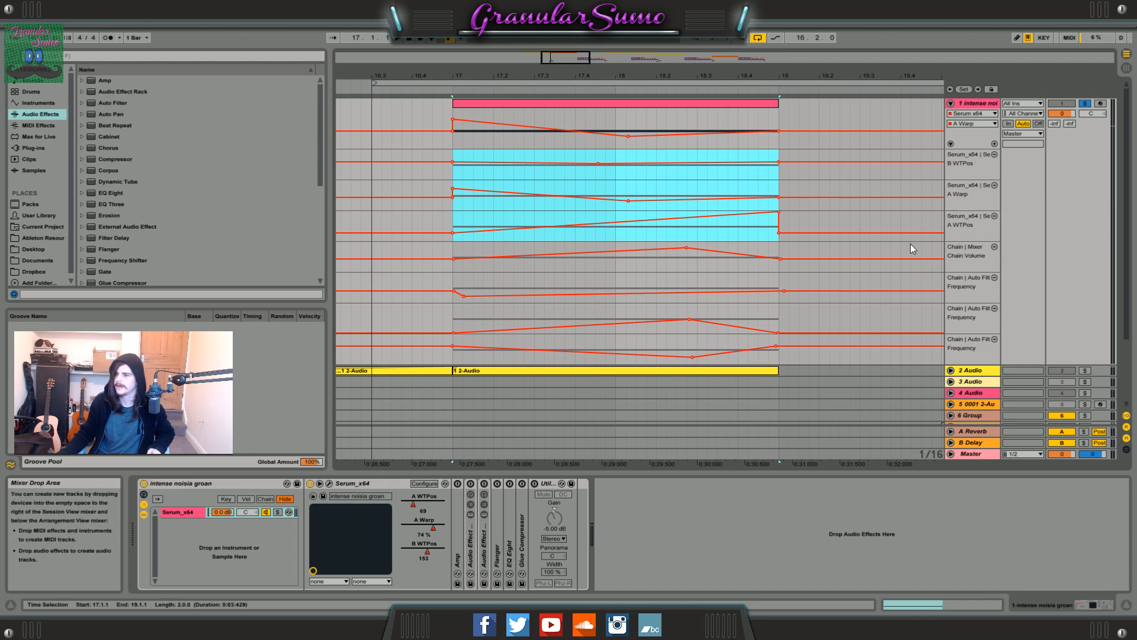
# Activate the deactivated MIDI clip at bar 21 on track 1.
pyautogui.moveTo(569, 58); pyautogui.dragTo(580, 26)
pyautogui.rightClick(802, 106)
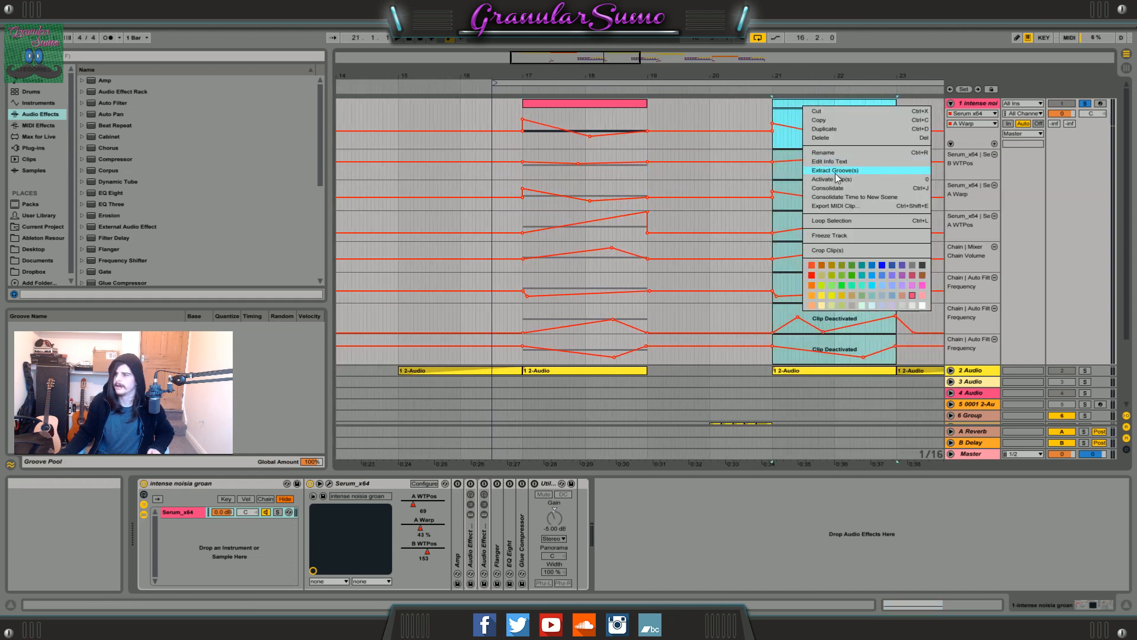
pyautogui.click(829, 179)
# Open the bar 21 MIDI clip to view its Pitch Bend envelope, and hide the detail view.
pyautogui.moveTo(601, 57); pyautogui.dragTo(641, 108)
pyautogui.doubleClick(643, 102)
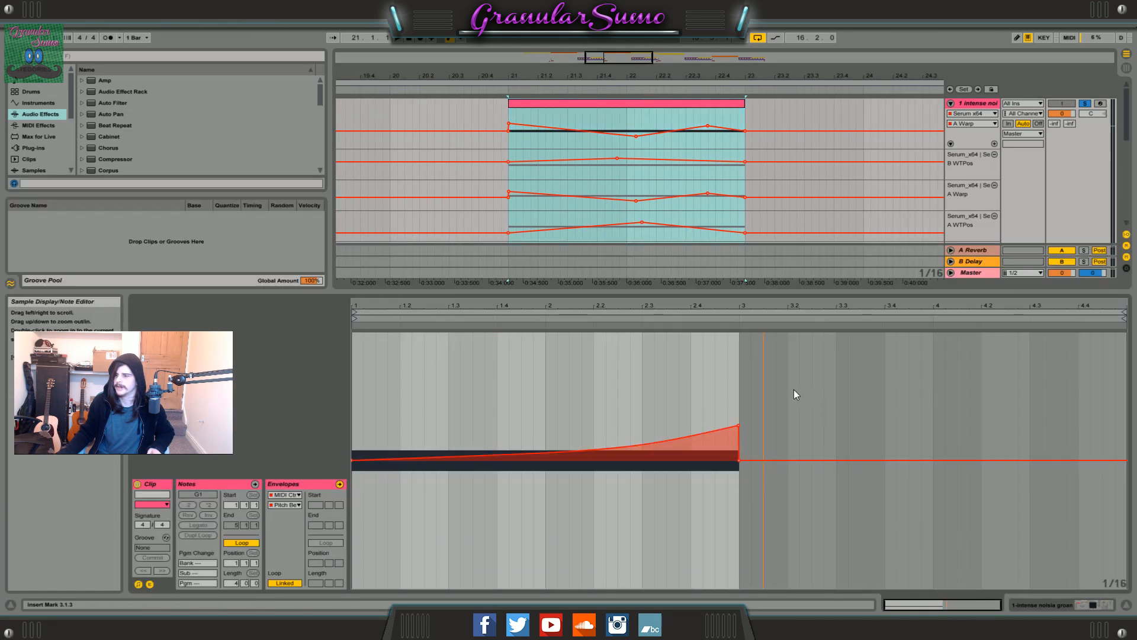
pyautogui.hotkey('ctrl', 'alt', 'l')
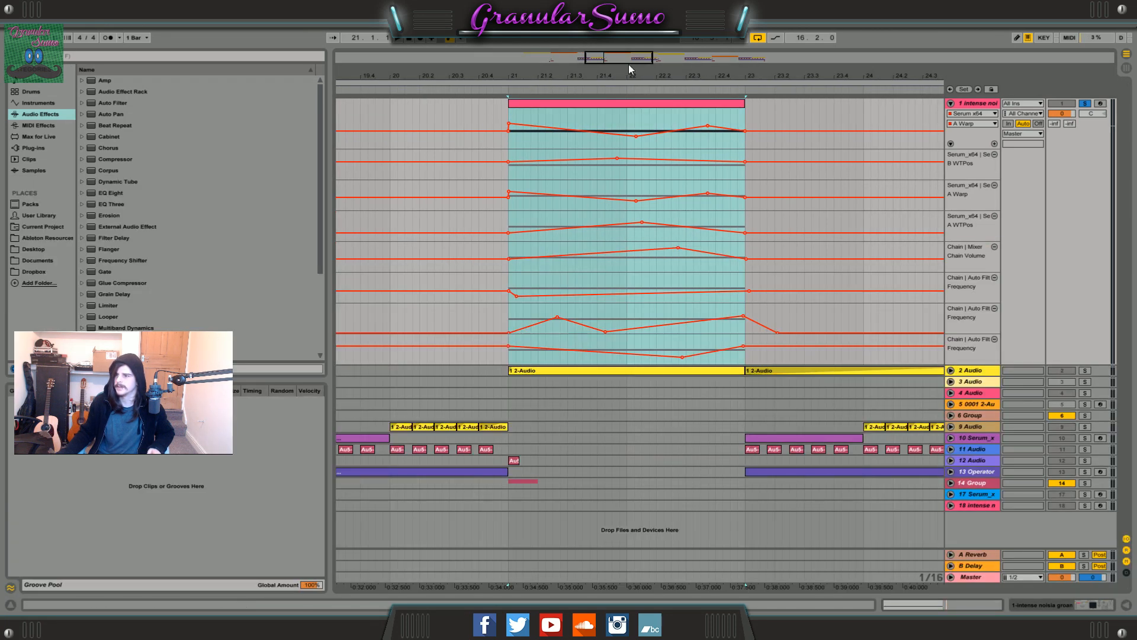
# Audition the arrangement briefly and select the bar 17 MIDI clip on track 1.
pyautogui.moveTo(628, 58); pyautogui.dragTo(548, 58)
pyautogui.press('space')
pyautogui.press('space')
pyautogui.click(641, 104)
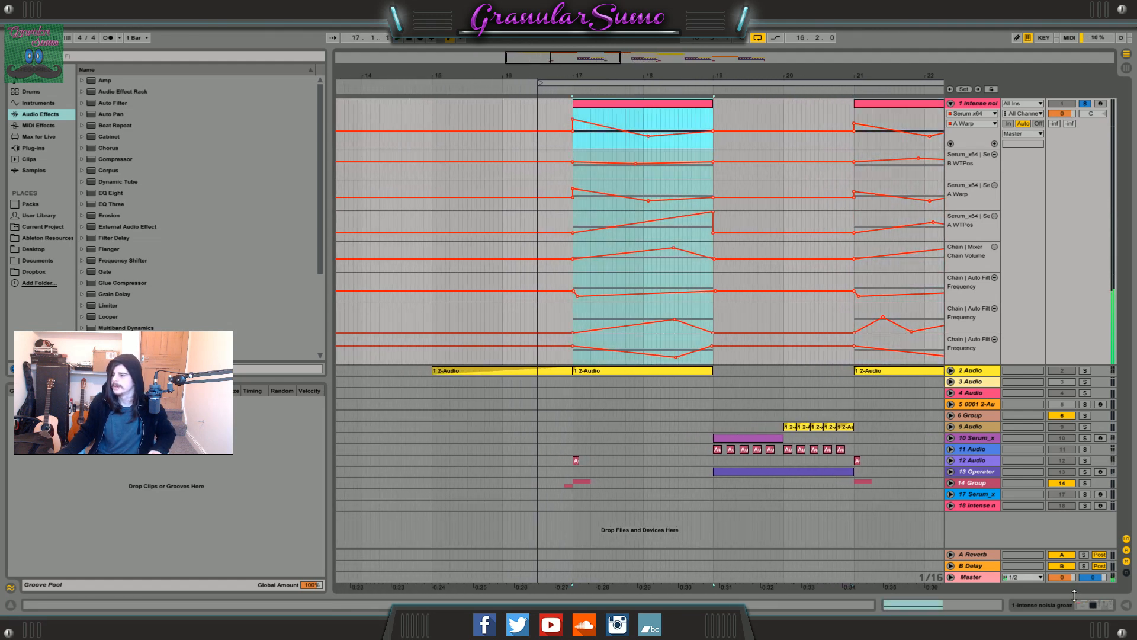
# Unfold the Amp in the track's device chain and play the bar 17 clip through it.
pyautogui.click(1093, 605)
pyautogui.doubleClick(460, 522)
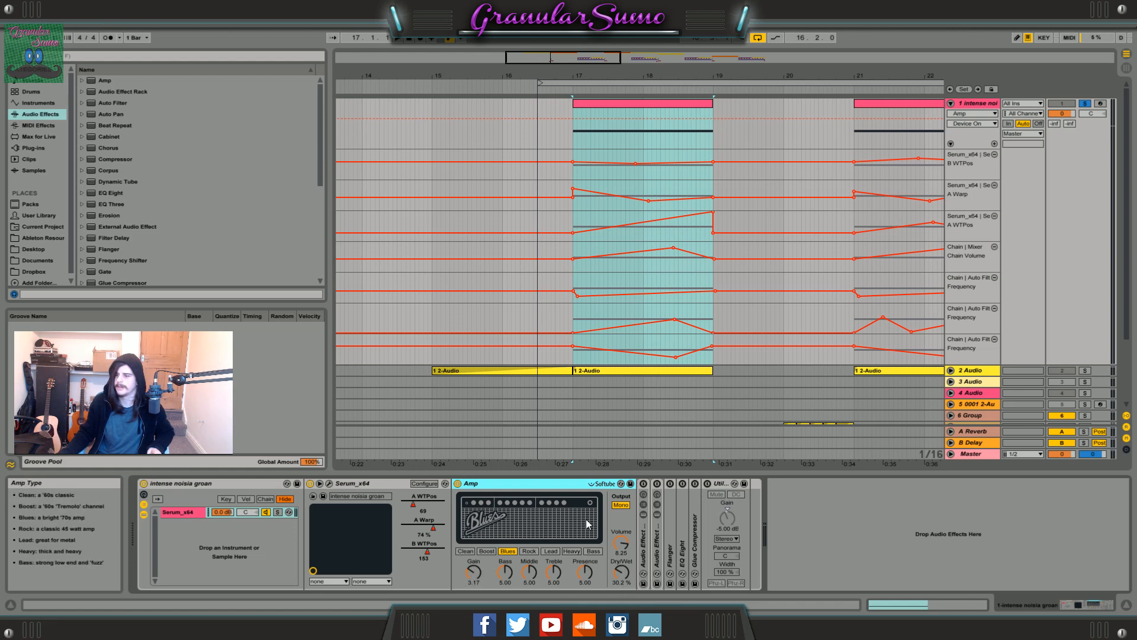
pyautogui.press('space')
pyautogui.moveTo(556, 58)
pyautogui.mouseDown()
pyautogui.moveTo(567, 73)
pyautogui.moveTo(569, 57)
pyautogui.mouseUp()
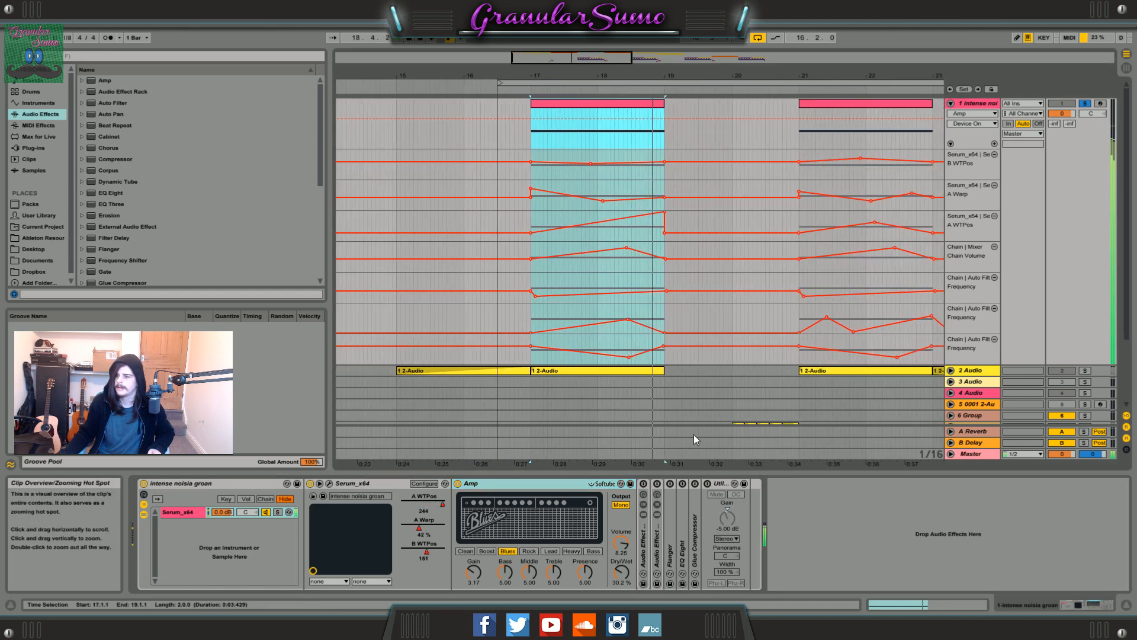
# Unfold the first Audio Effect Rack to view its chains and Auto Filter, and fold it again.
pyautogui.doubleClick(644, 546)
pyautogui.doubleClick(703, 485)
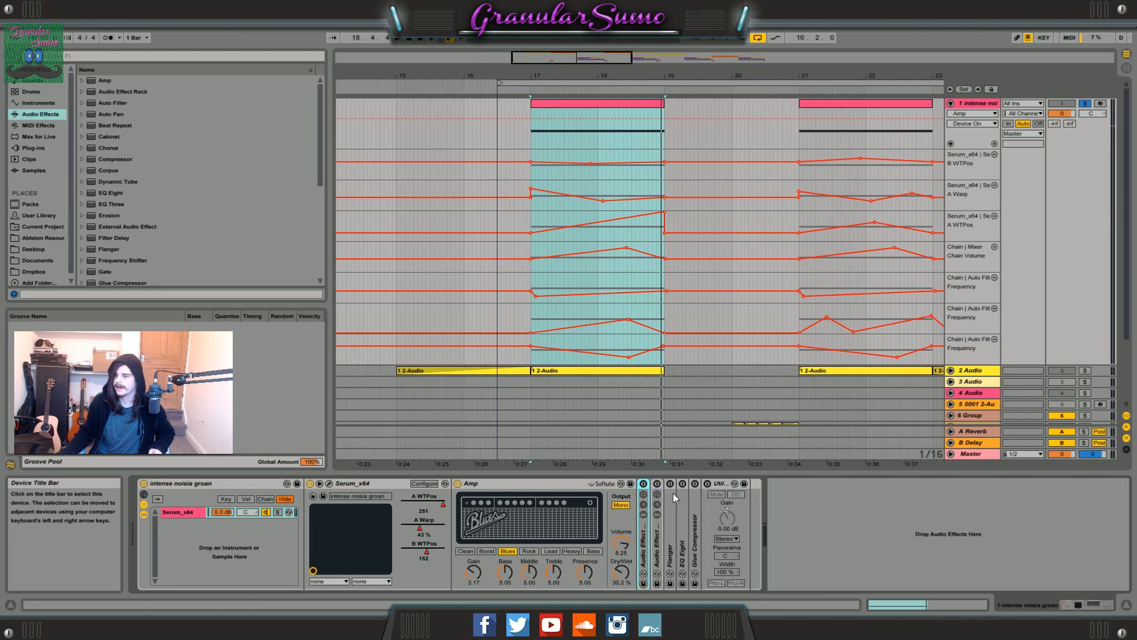
pyautogui.doubleClick(642, 535)
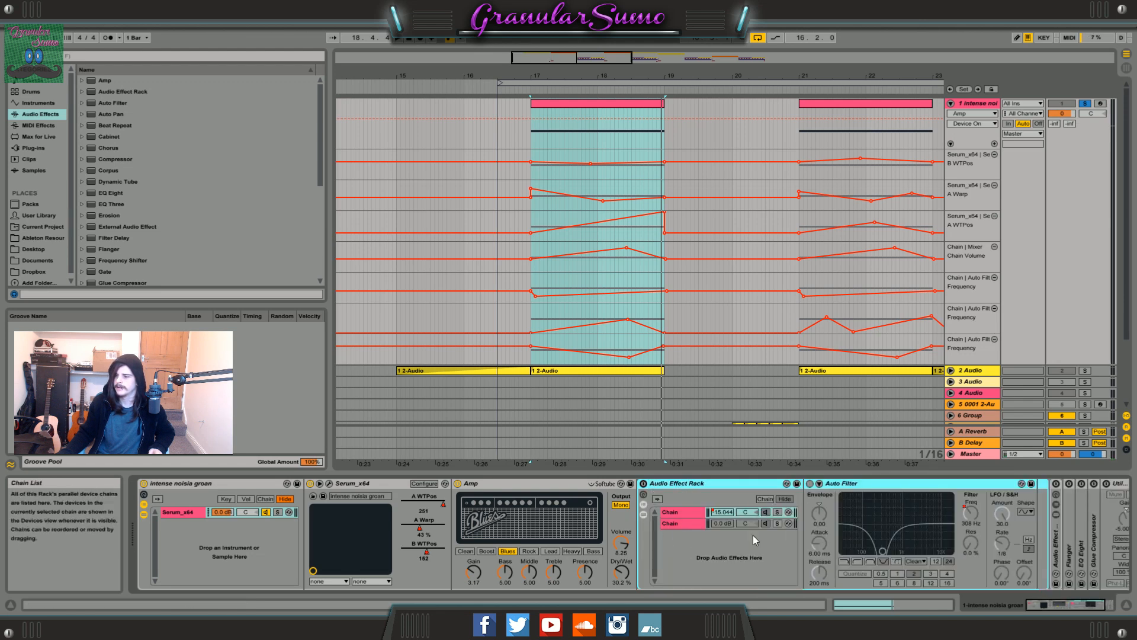
pyautogui.doubleClick(681, 484)
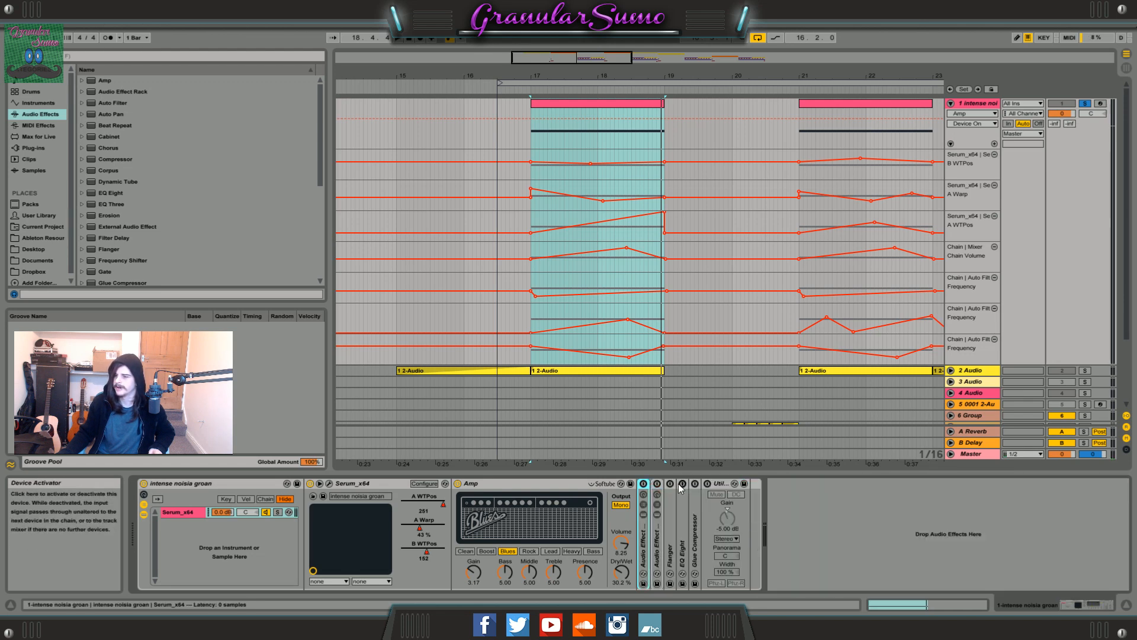
# Unfold the second Audio Effect Rack and activate it.
pyautogui.doubleClick(658, 550)
pyautogui.click(1093, 605)
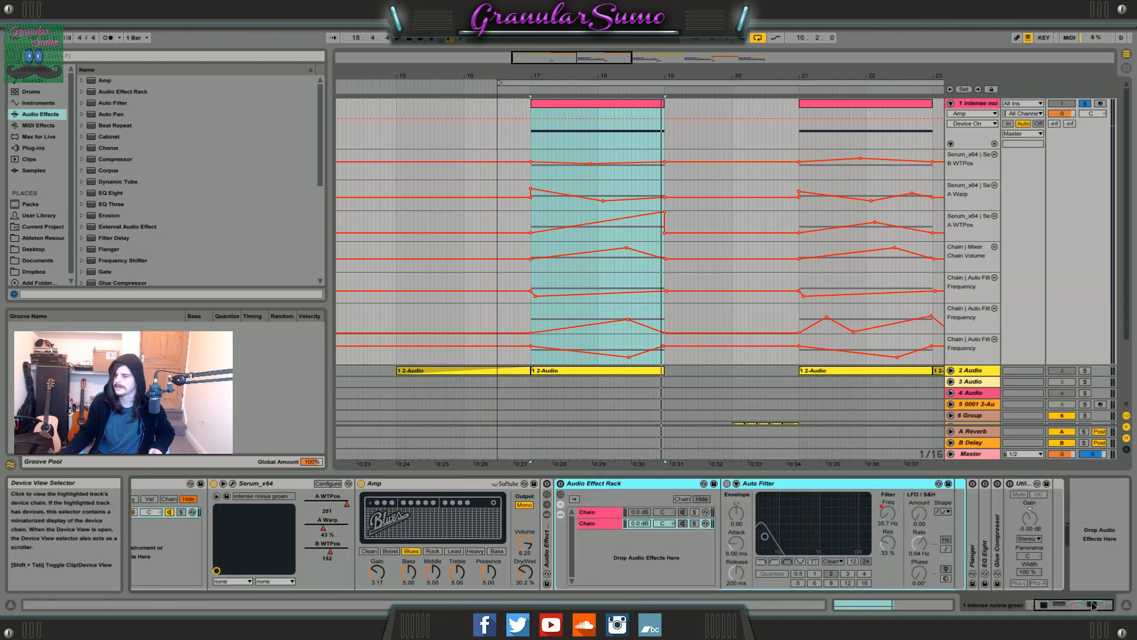
pyautogui.click(561, 485)
# Compare the Auto Filter settings of the two chains in the second Audio Effect Rack.
pyautogui.click(588, 513)
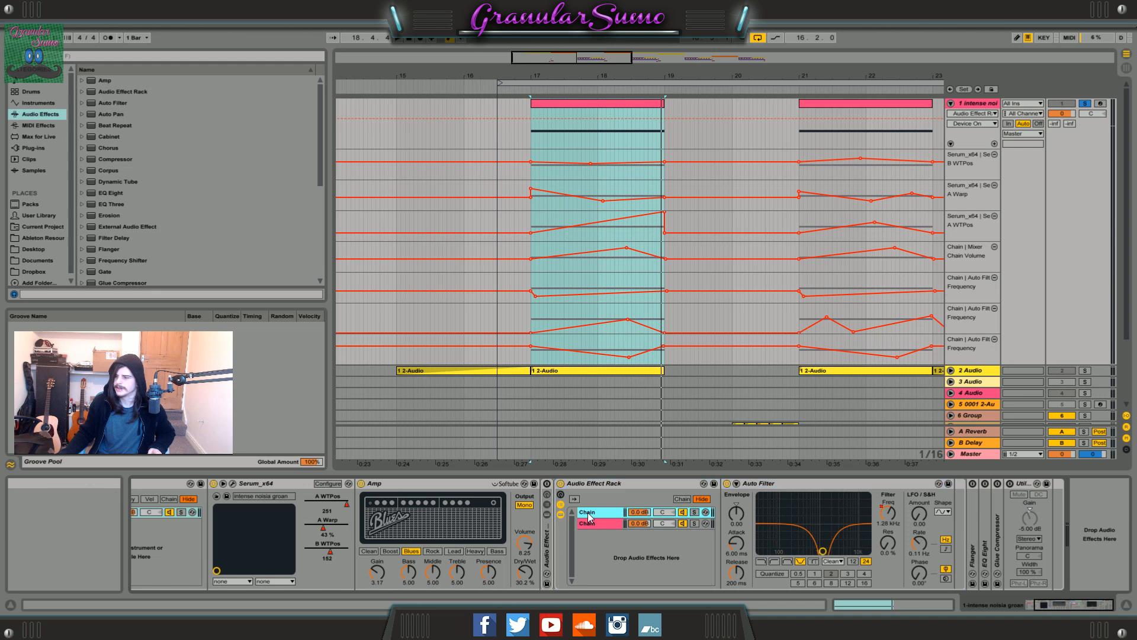
pyautogui.click(597, 523)
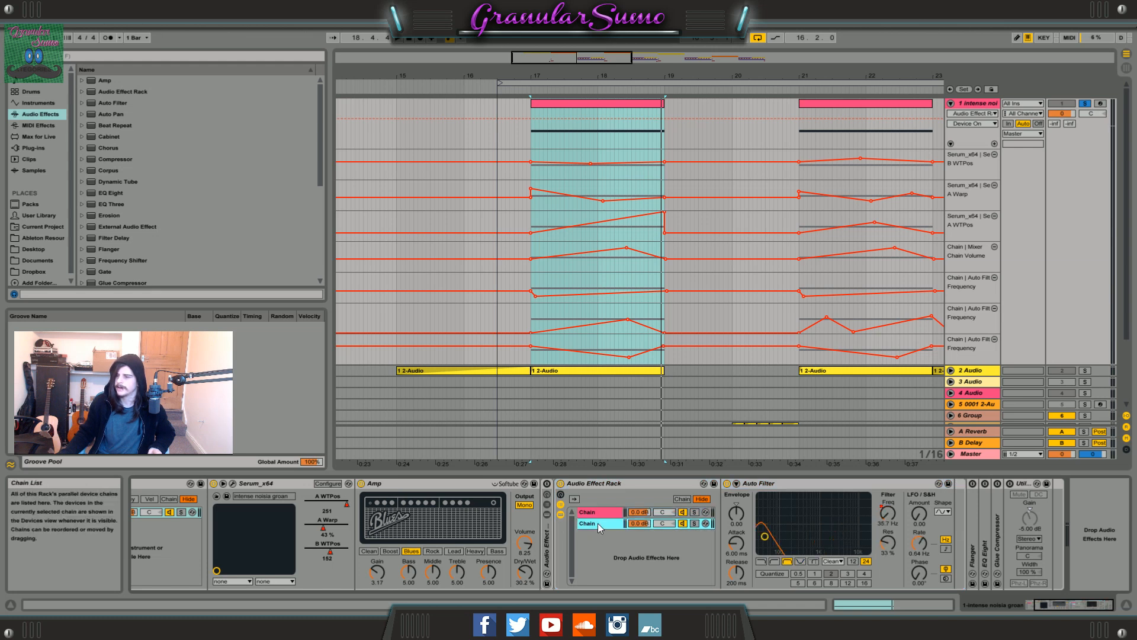
pyautogui.click(589, 513)
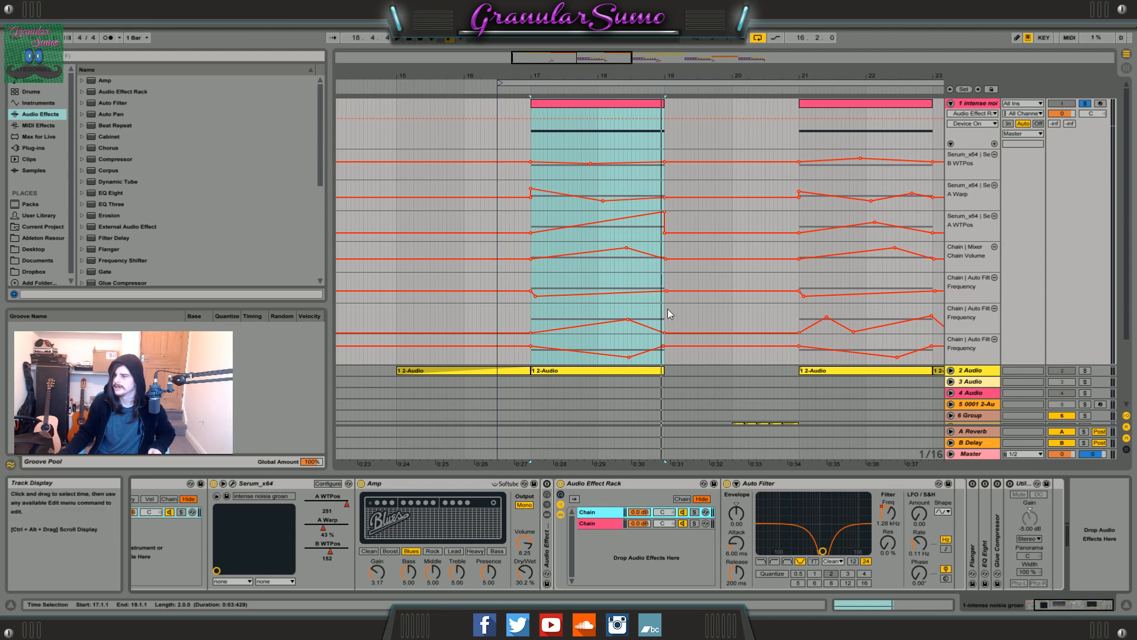
# Select the bar 17 clip and play it through the second Audio Effect Rack.
pyautogui.moveTo(670, 314)
pyautogui.mouseDown()
pyautogui.moveTo(530, 355)
pyautogui.moveTo(667, 308)
pyautogui.mouseUp()
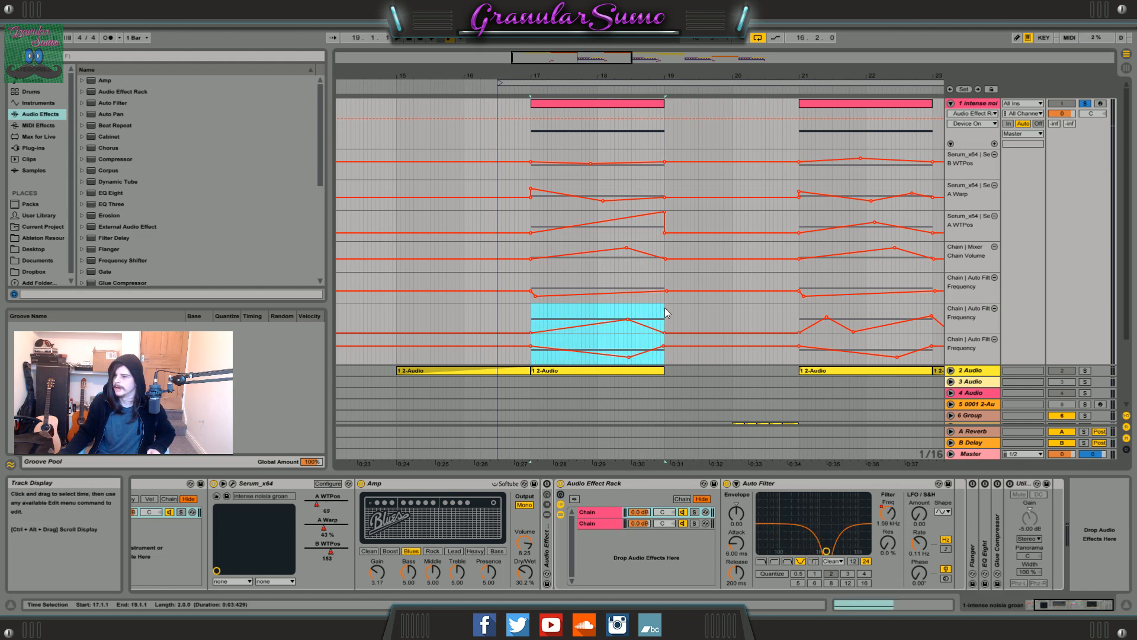
pyautogui.click(587, 101)
pyautogui.moveTo(542, 57)
pyautogui.mouseDown()
pyautogui.moveTo(542, 77)
pyautogui.moveTo(553, 61)
pyautogui.mouseUp()
pyautogui.press('space')
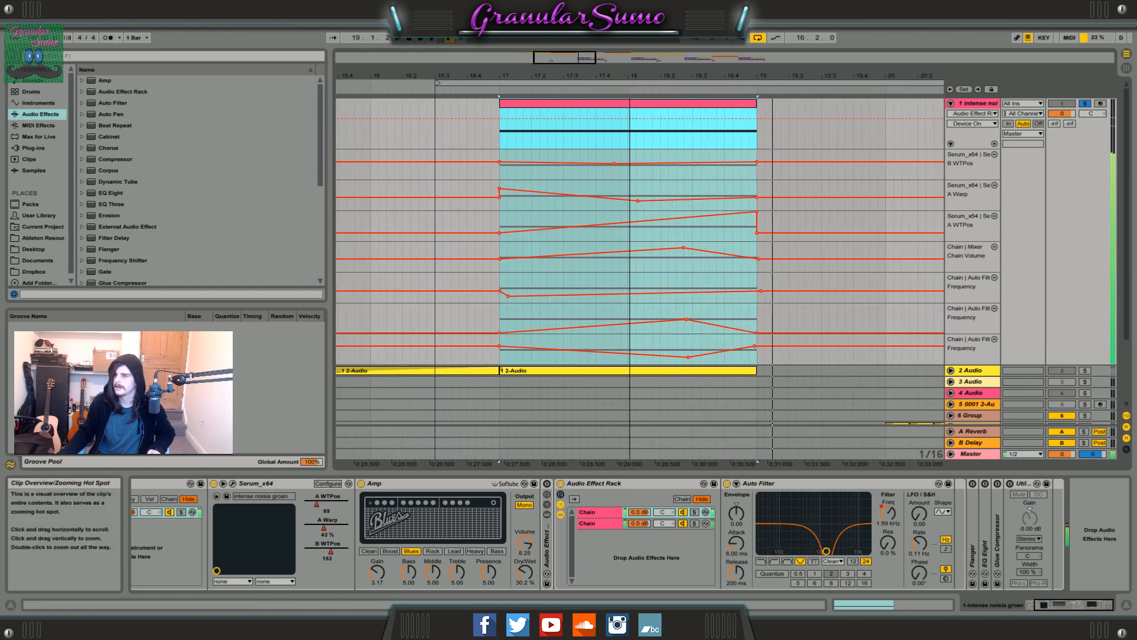
pyautogui.moveTo(563, 57); pyautogui.dragTo(564, 42)
# Activate and unfold the Flanger, and play the bar 17 clip through it.
pyautogui.click(1077, 606)
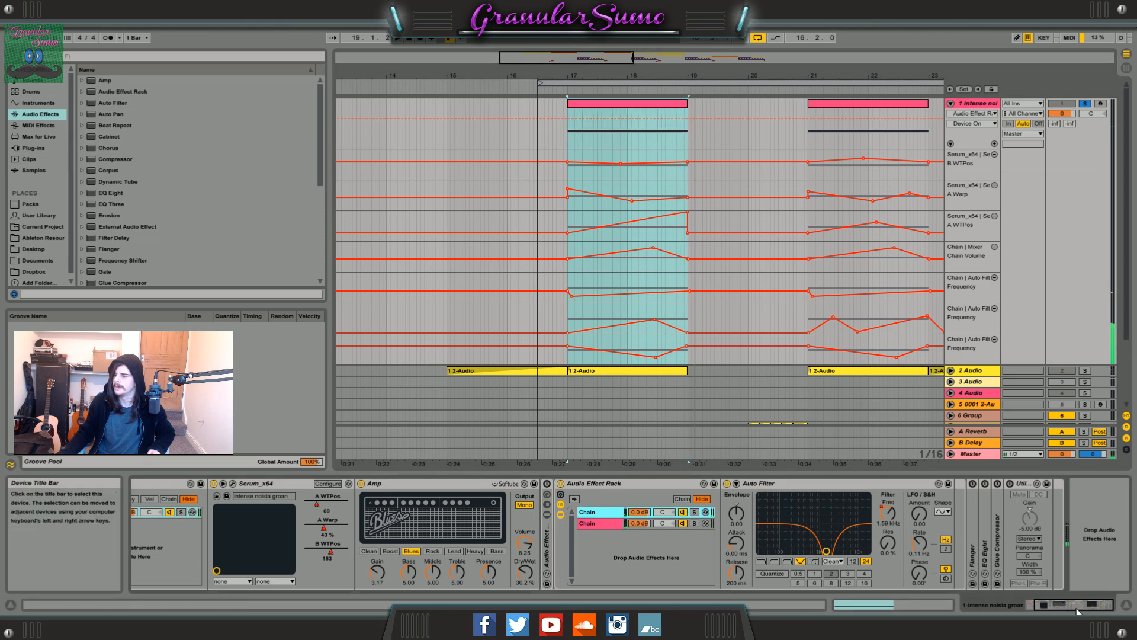
pyautogui.click(975, 489)
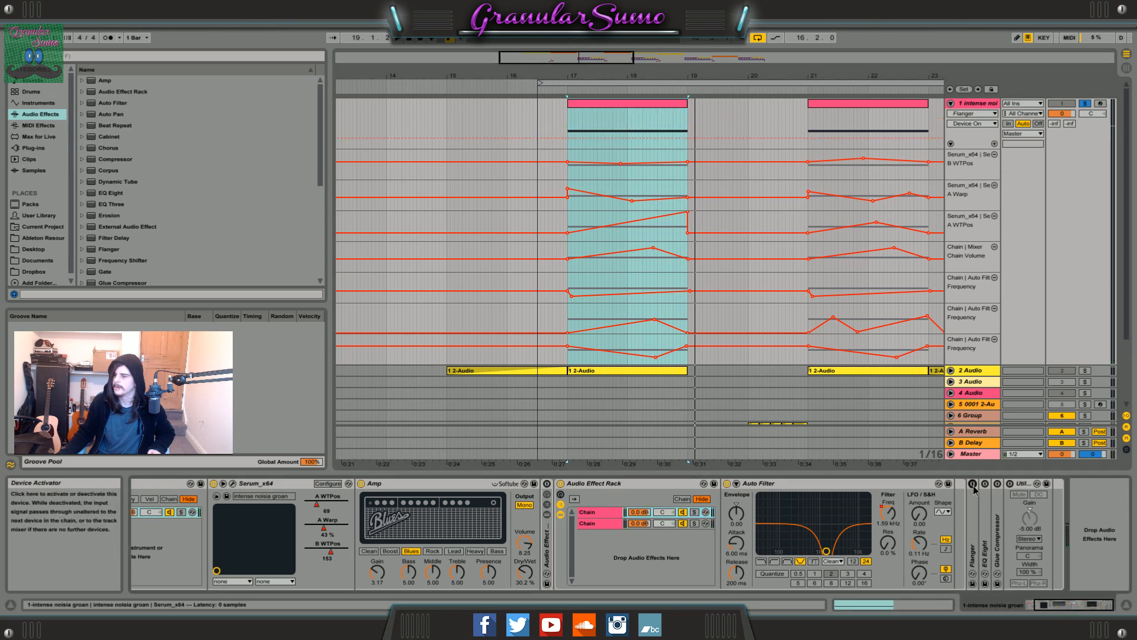
pyautogui.doubleClick(973, 545)
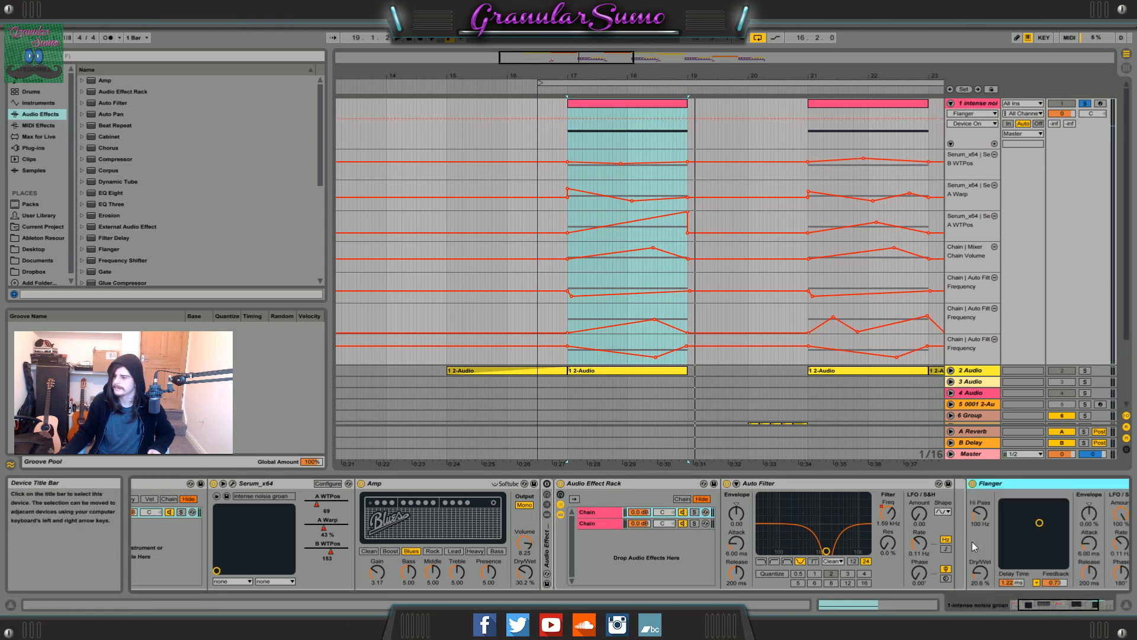
pyautogui.moveTo(1061, 608); pyautogui.dragTo(1085, 607)
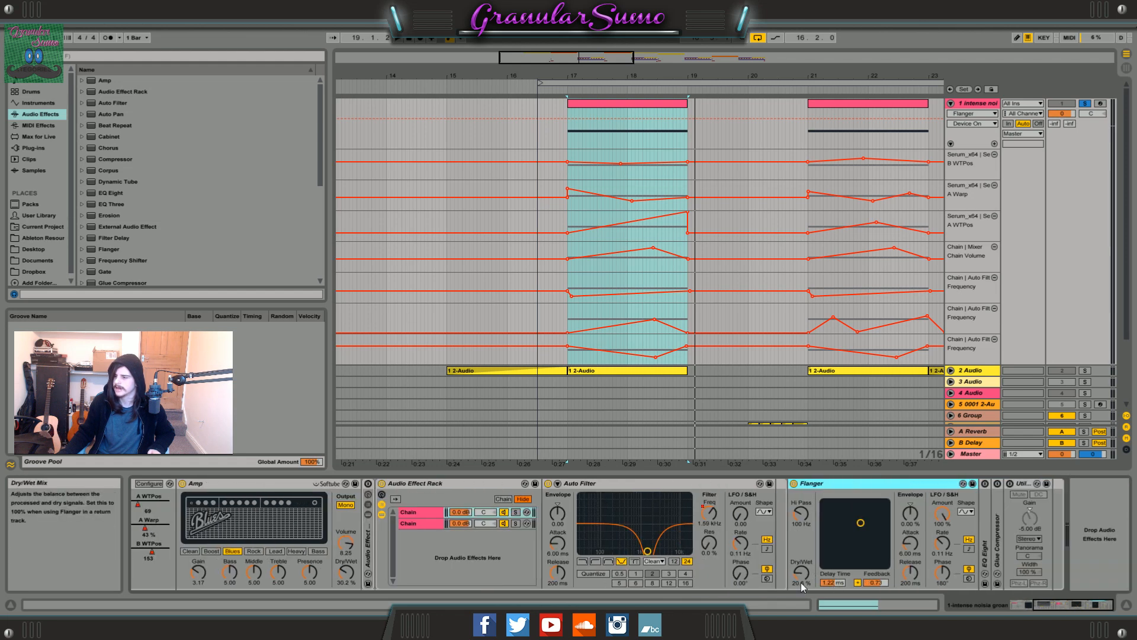
pyautogui.click(609, 104)
pyautogui.press('space')
pyautogui.moveTo(572, 58); pyautogui.dragTo(571, 89)
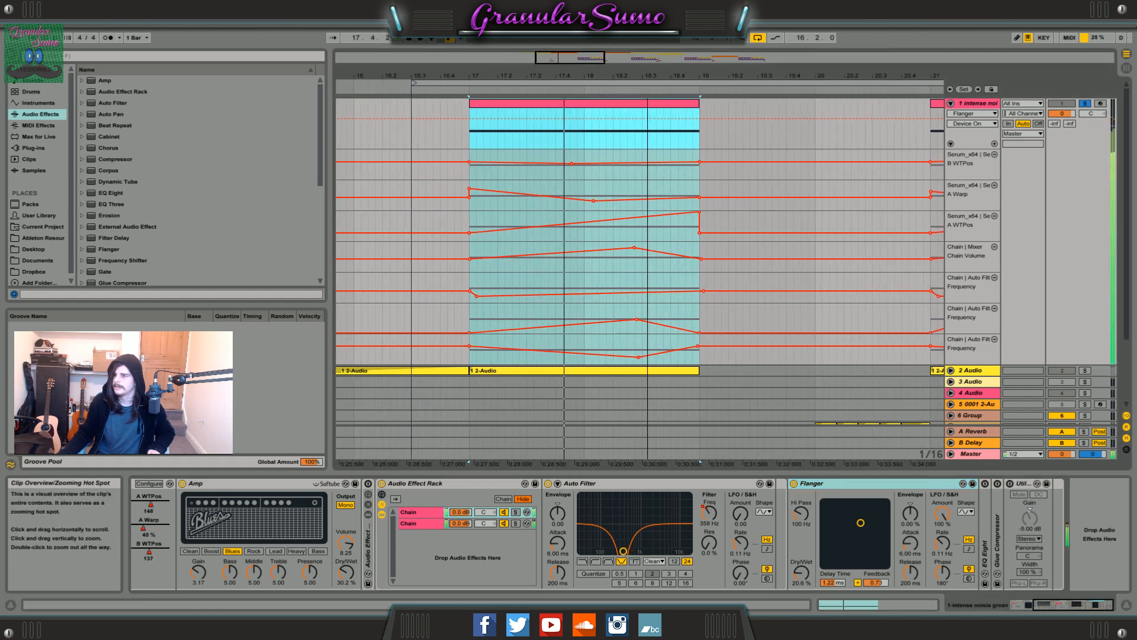
# Fold the Flanger, unfold and activate the EQ Eight, and play the bar 17 clip through it.
pyautogui.doubleClick(869, 485)
pyautogui.doubleClick(807, 540)
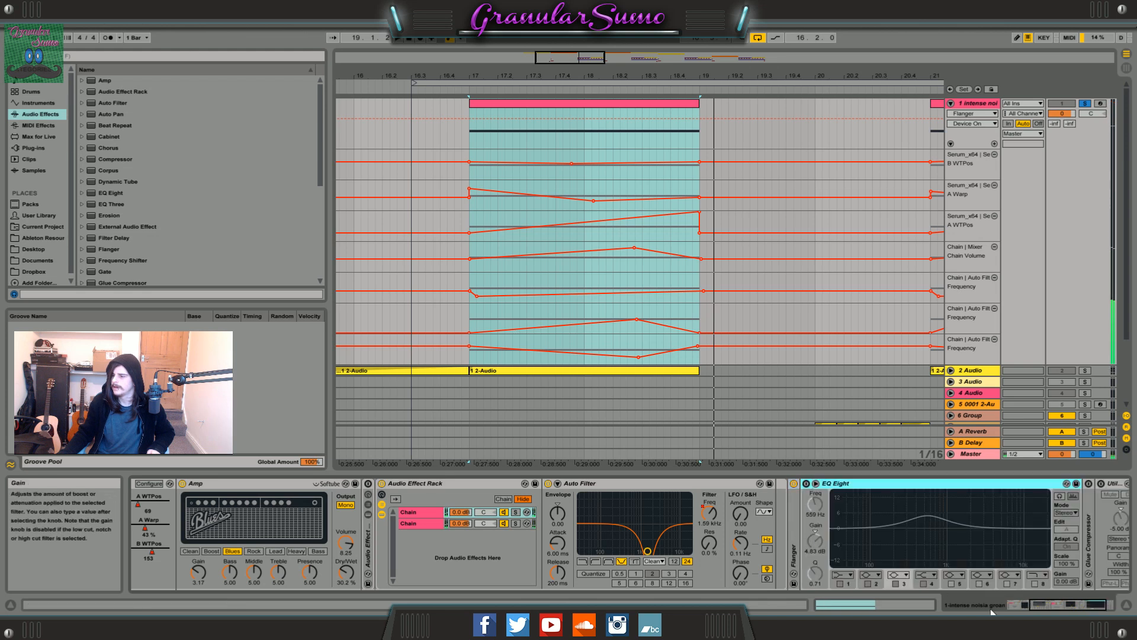
pyautogui.click(715, 483)
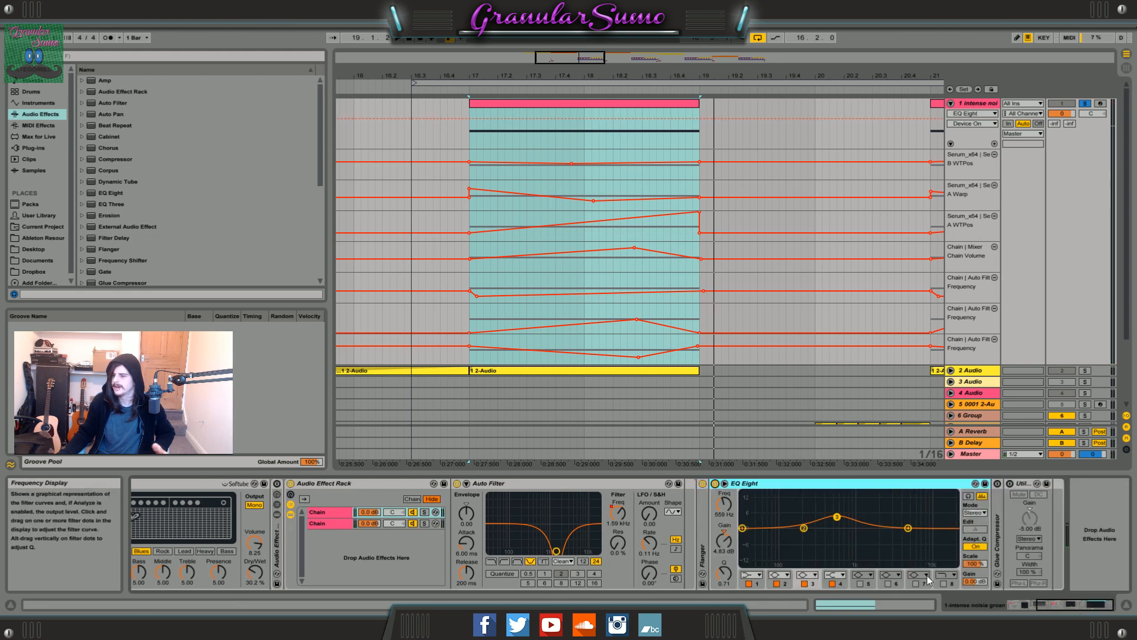
pyautogui.press('space')
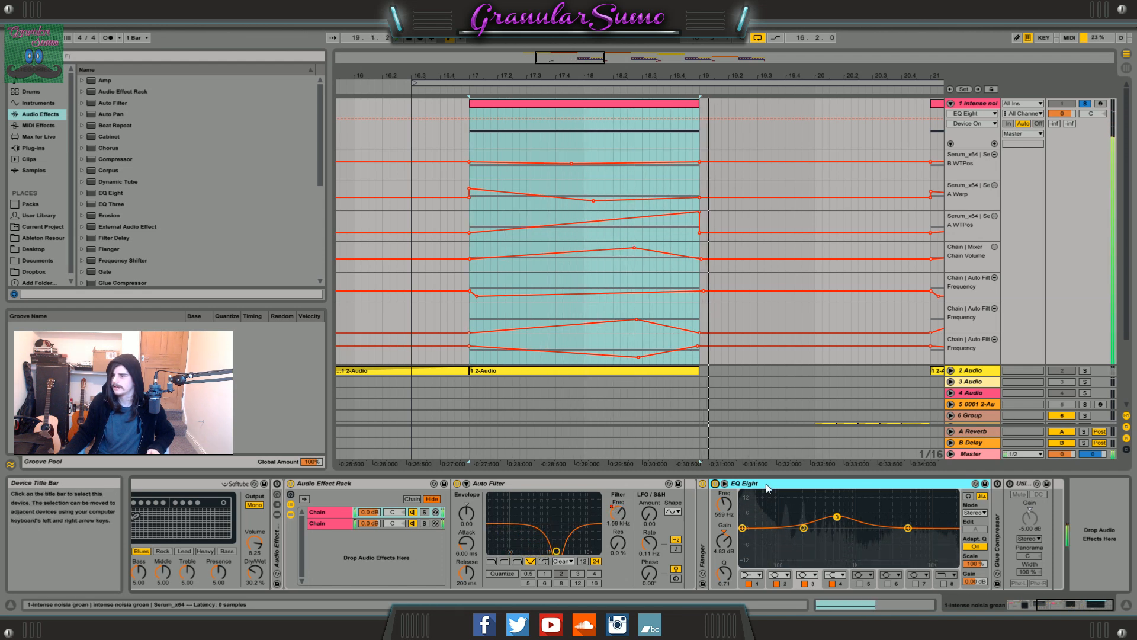
# Fold the EQ Eight, and unfold and activate the Glue Compressor.
pyautogui.doubleClick(767, 484)
pyautogui.doubleClick(728, 538)
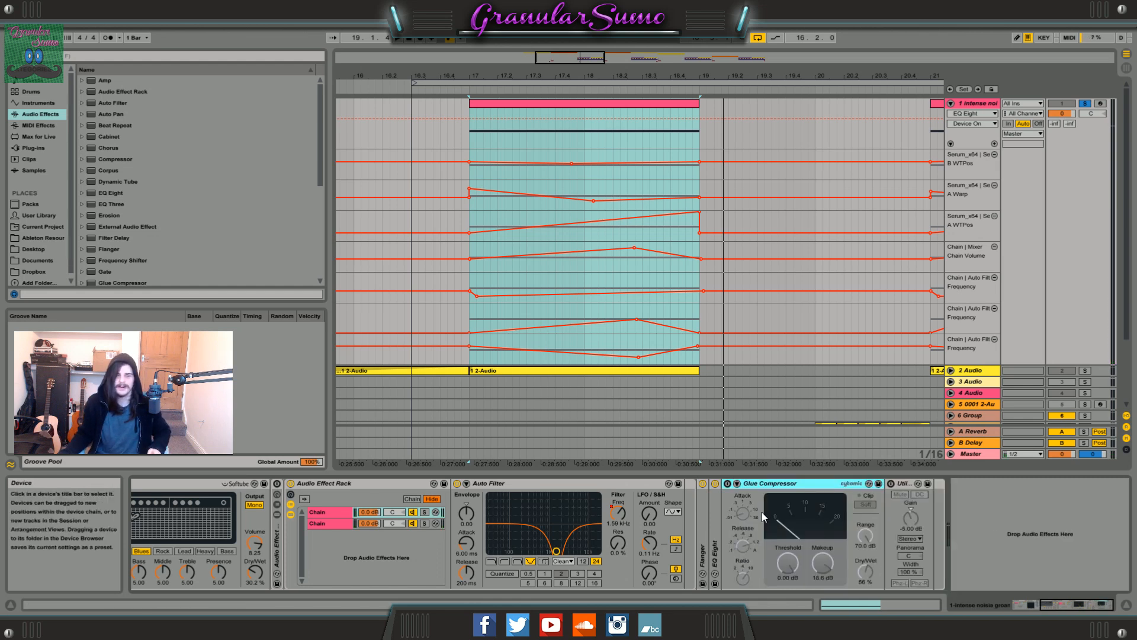
pyautogui.click(728, 485)
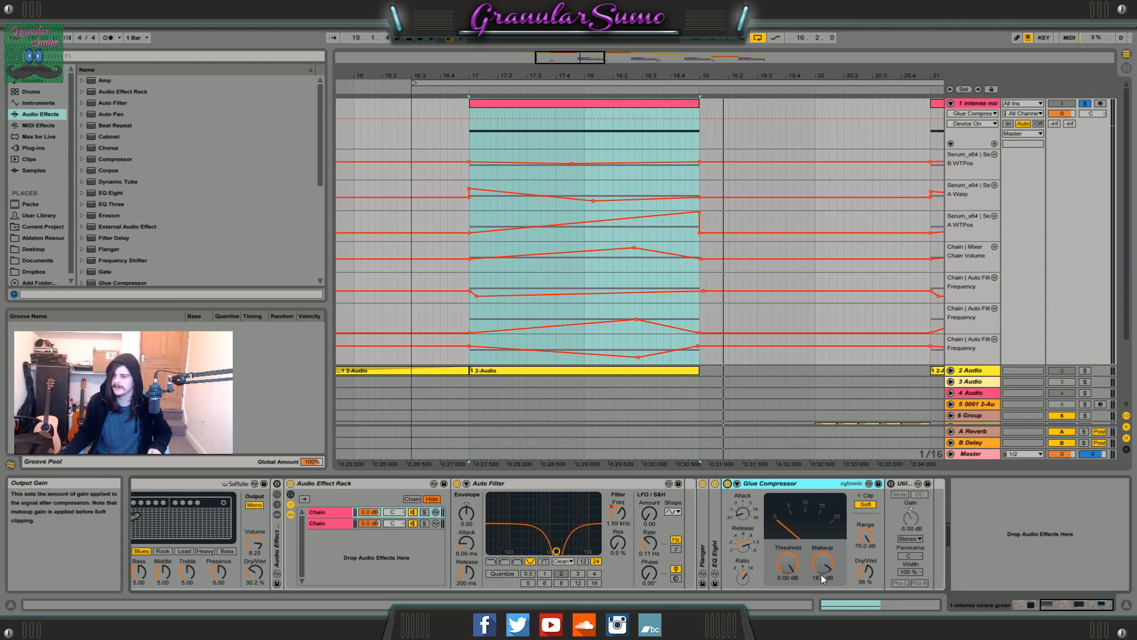
# Play the bar 17 clip and switch the Glue Compressor off and back on to compare.
pyautogui.click(503, 104)
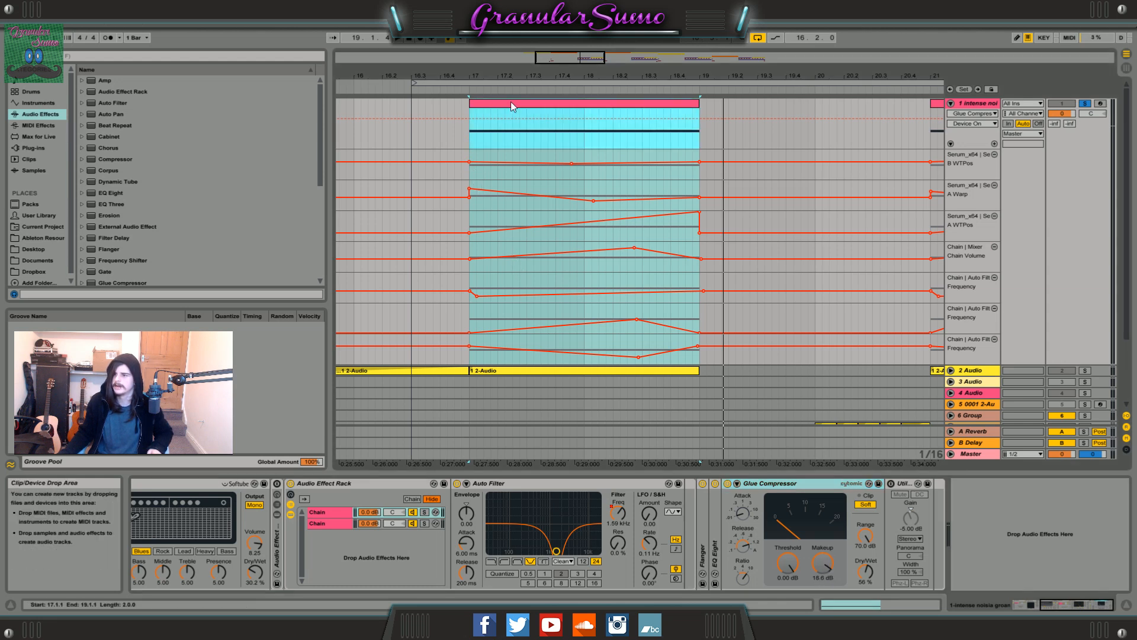
pyautogui.moveTo(566, 58); pyautogui.dragTo(571, 53)
pyautogui.press('space')
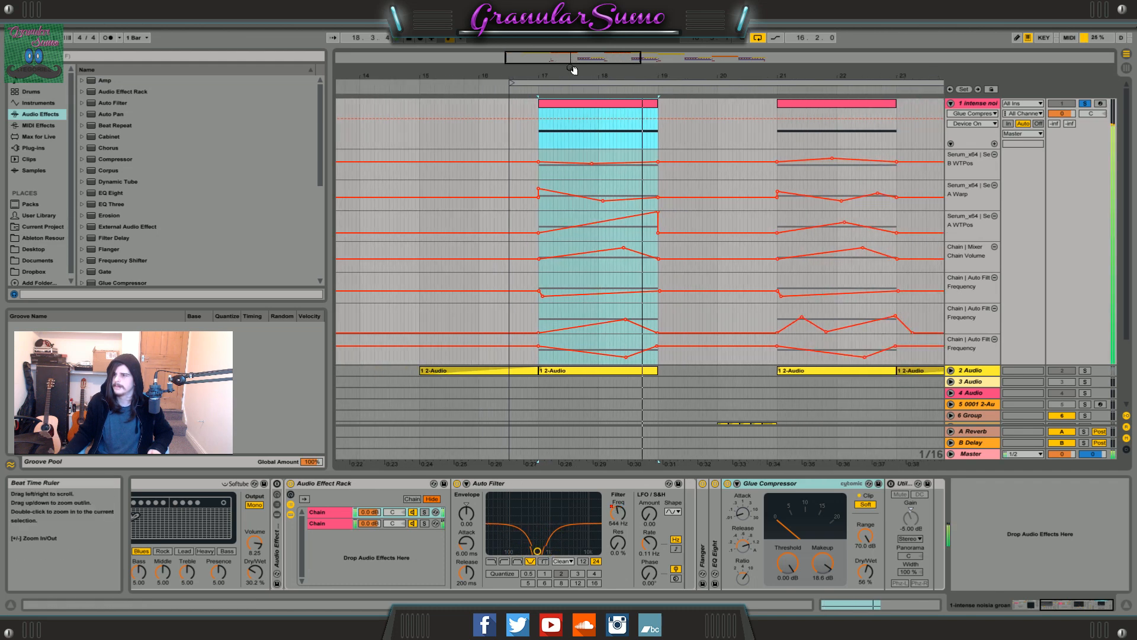
pyautogui.click(728, 484)
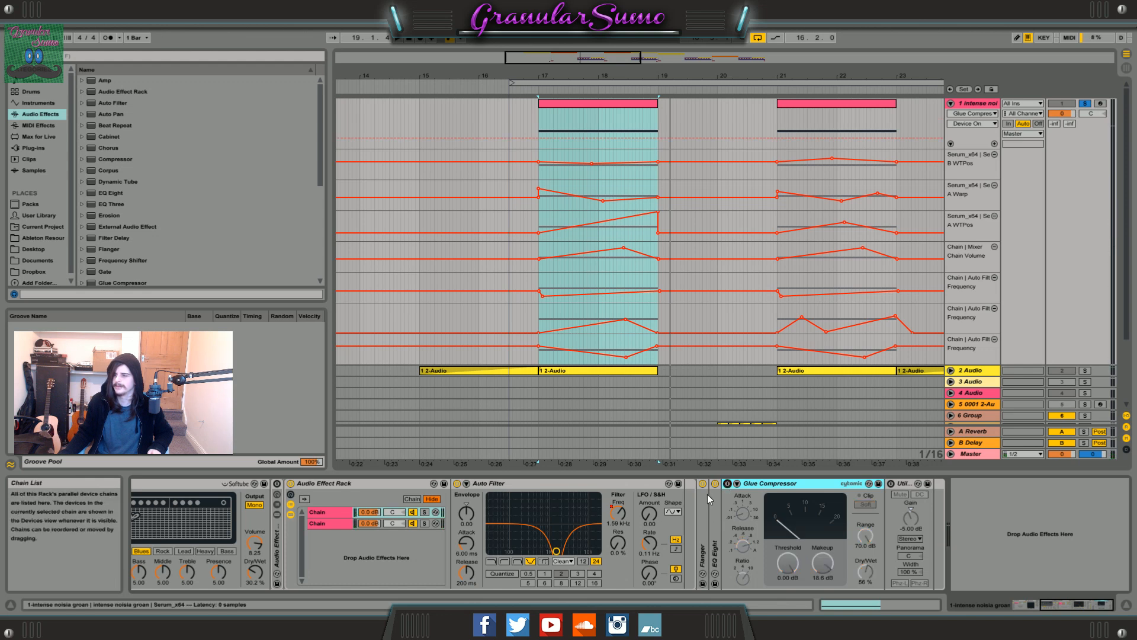
pyautogui.click(728, 483)
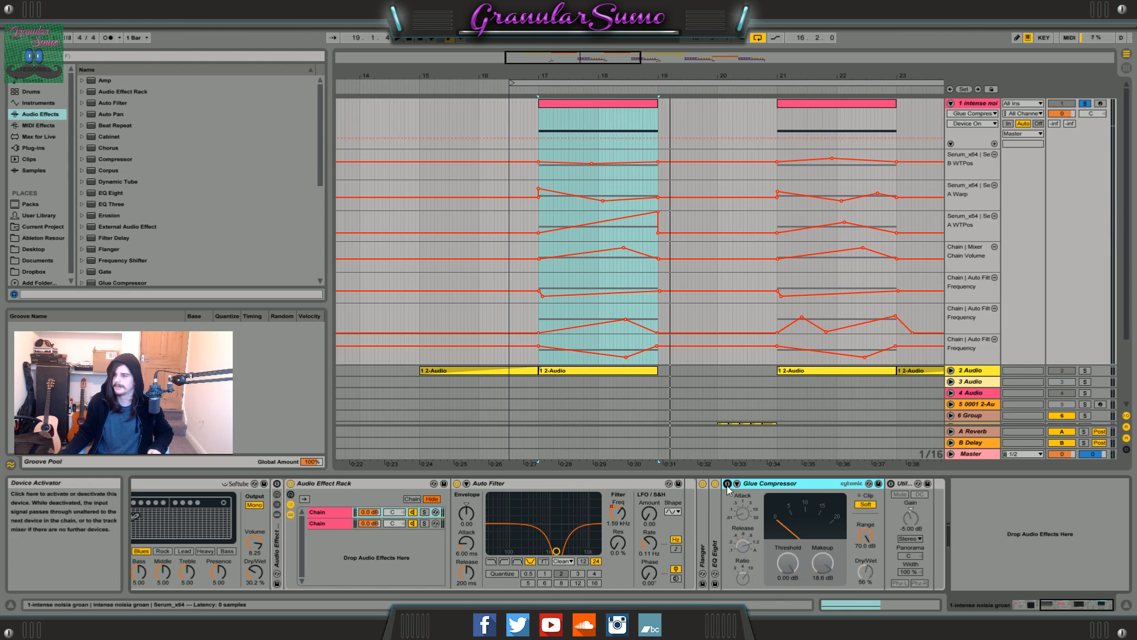
# Unfold and activate the first Audio Effect Rack, and view the Auto Filter of each of its two chains.
pyautogui.click(1053, 607)
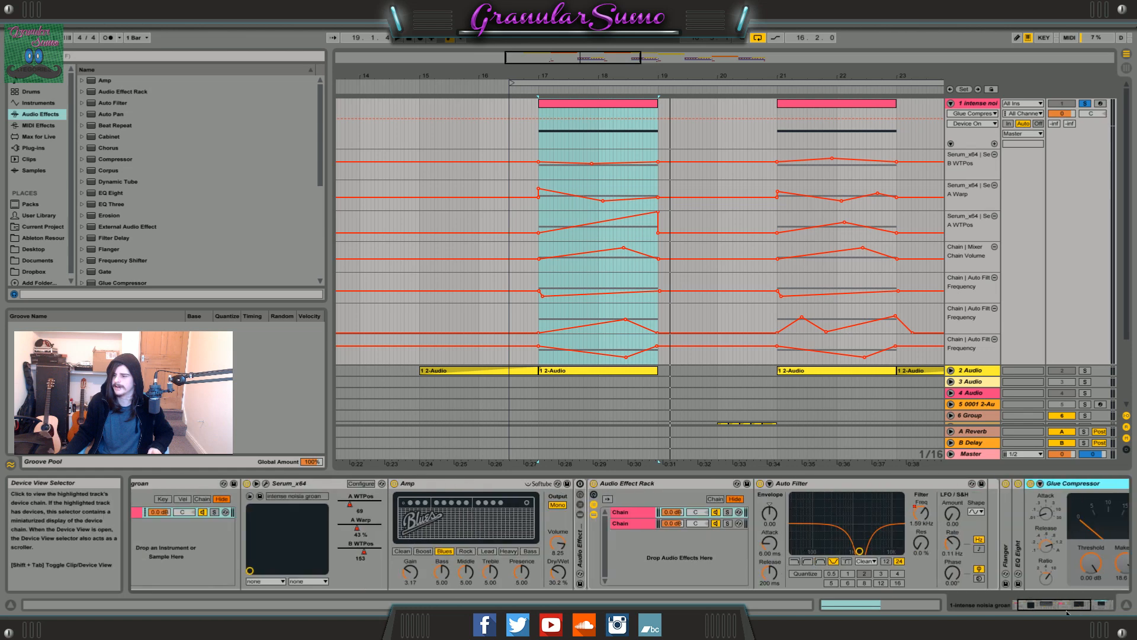
pyautogui.click(1073, 604)
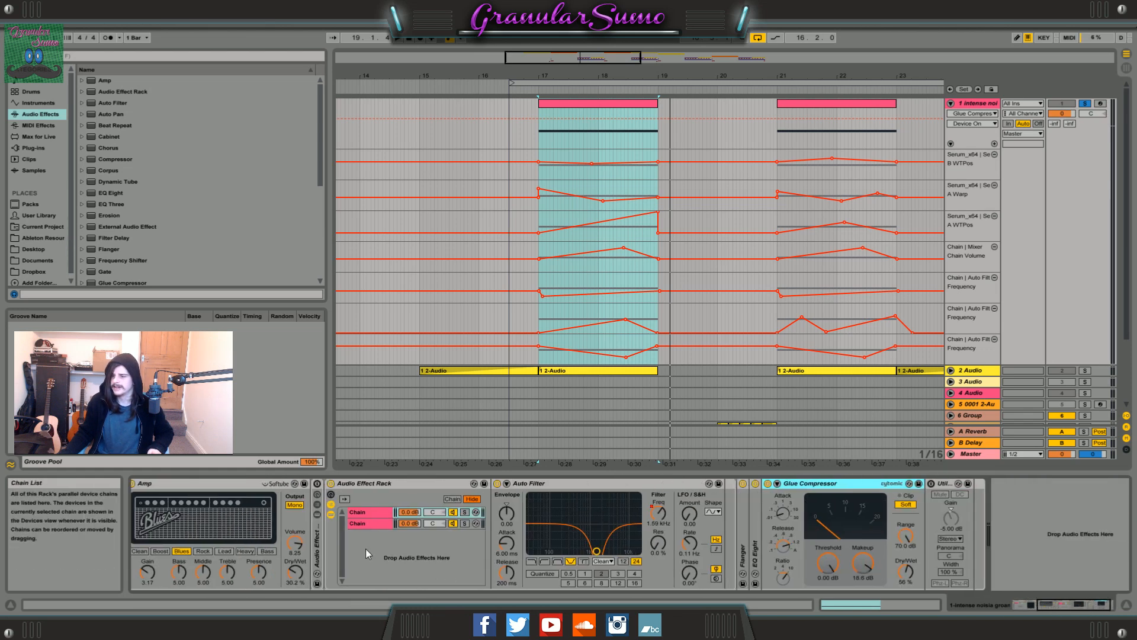
pyautogui.doubleClick(317, 529)
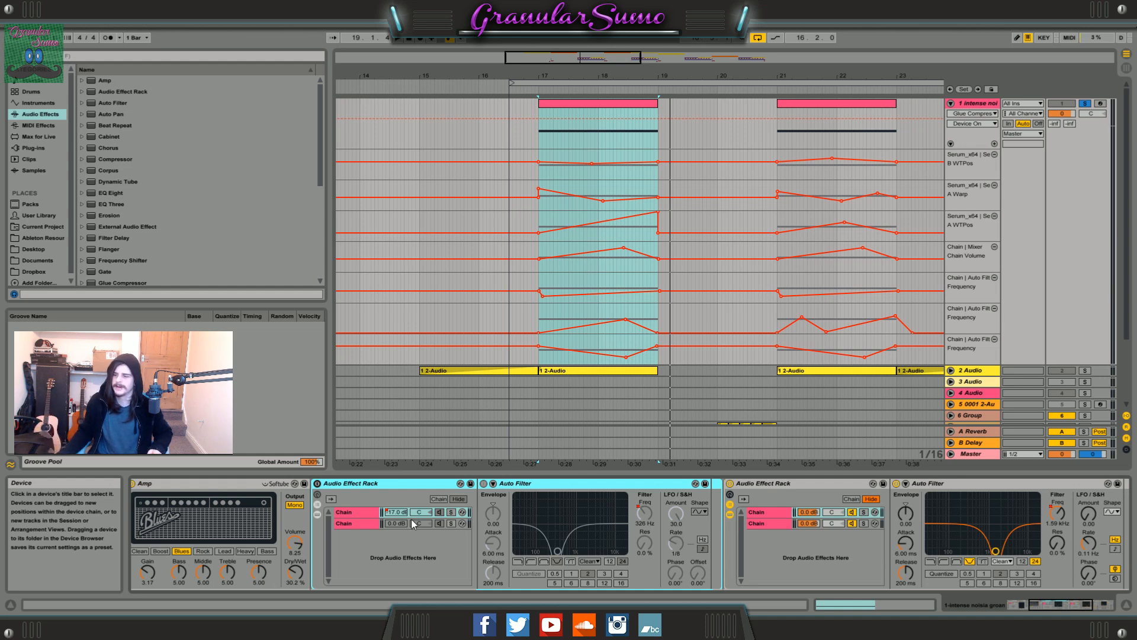
pyautogui.click(358, 520)
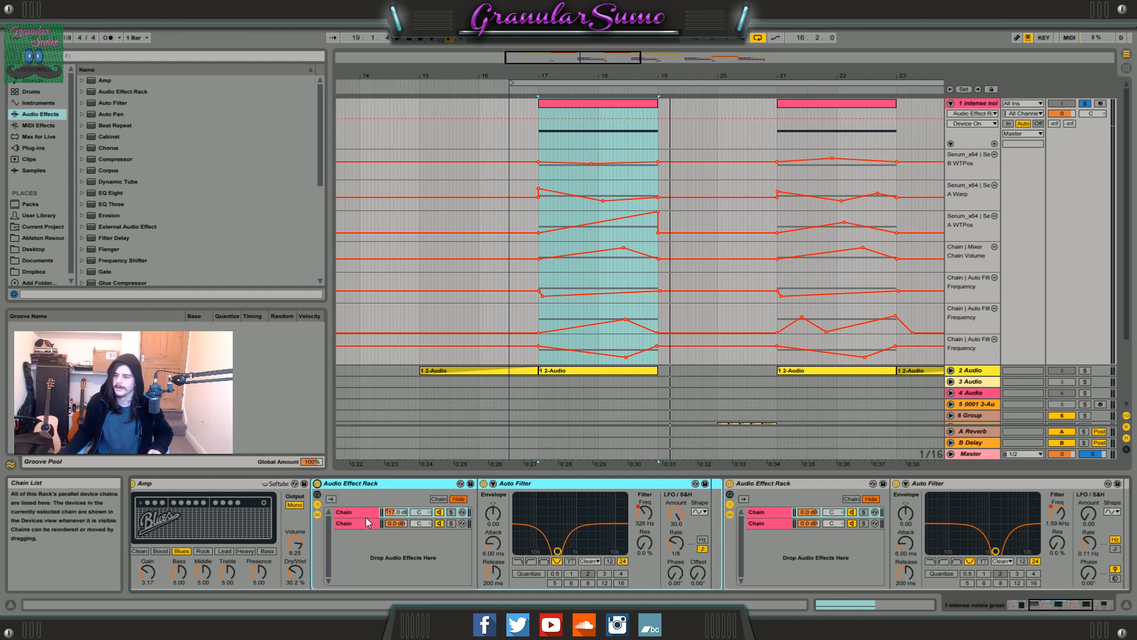
pyautogui.click(361, 524)
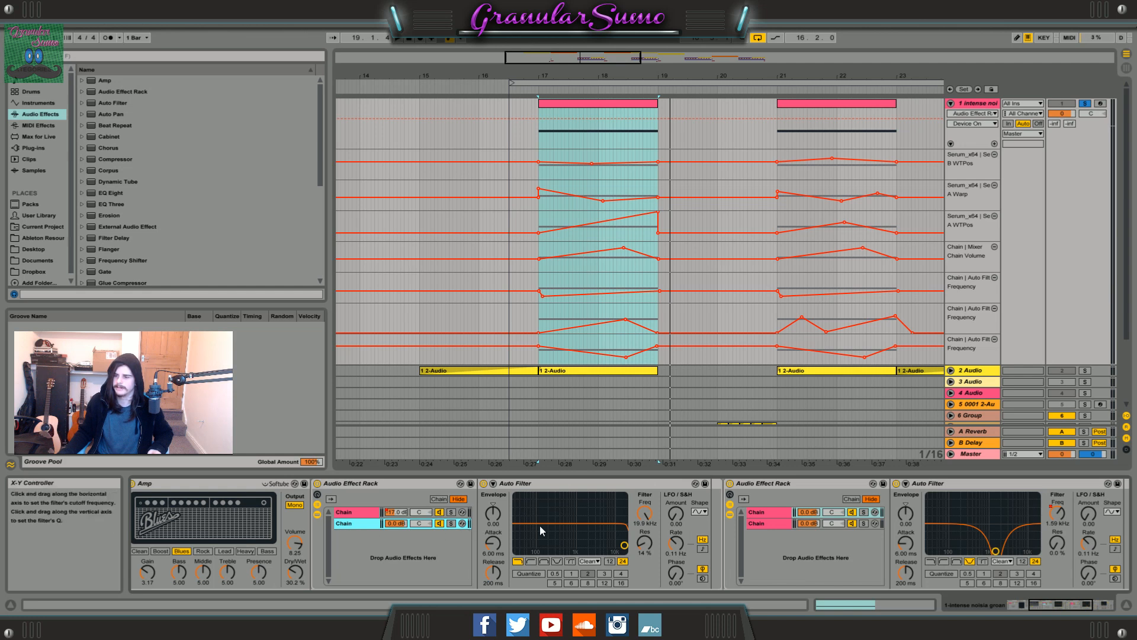
pyautogui.click(347, 513)
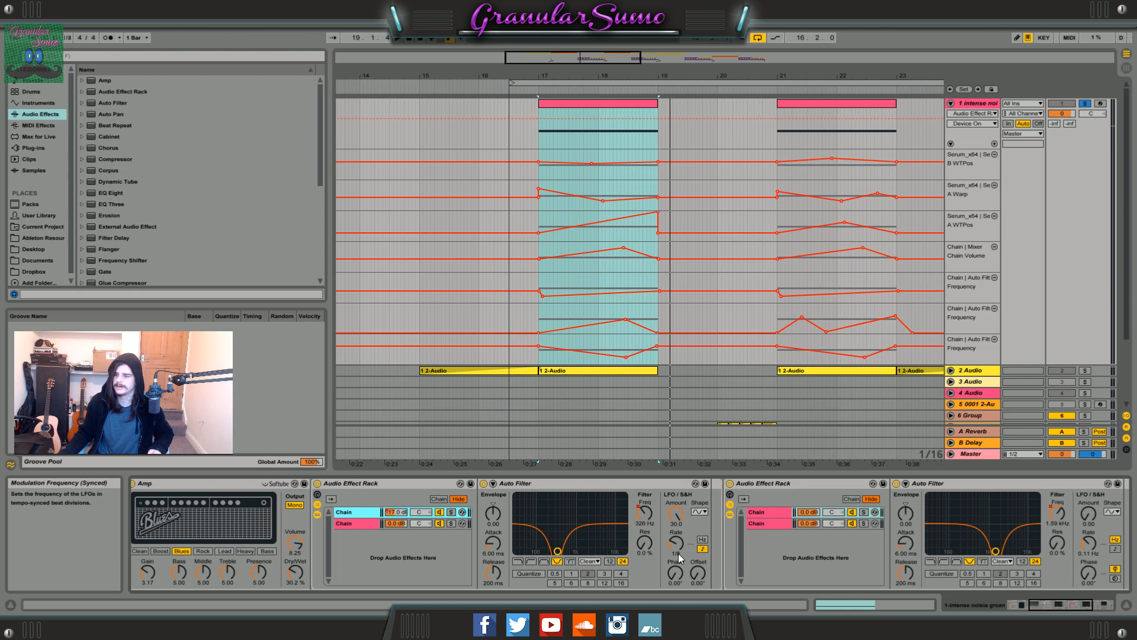
# Show the automation of the upper chain's Auto Filter frequency and of its chain volume over the bar 17 clip.
pyautogui.click(642, 517)
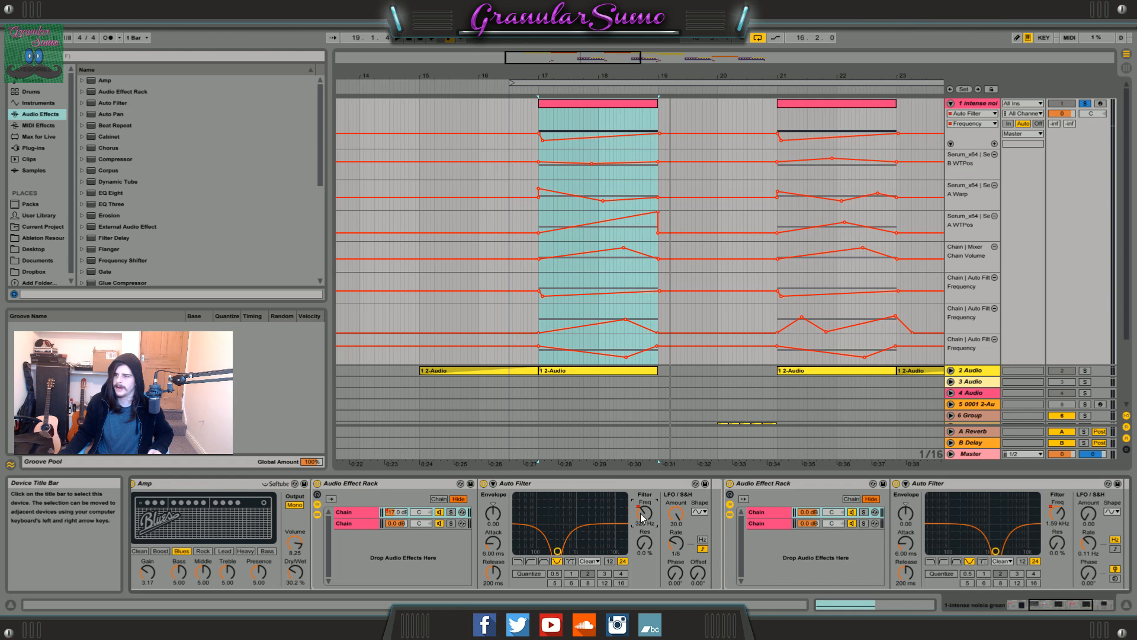
pyautogui.moveTo(577, 54); pyautogui.dragTo(575, 64)
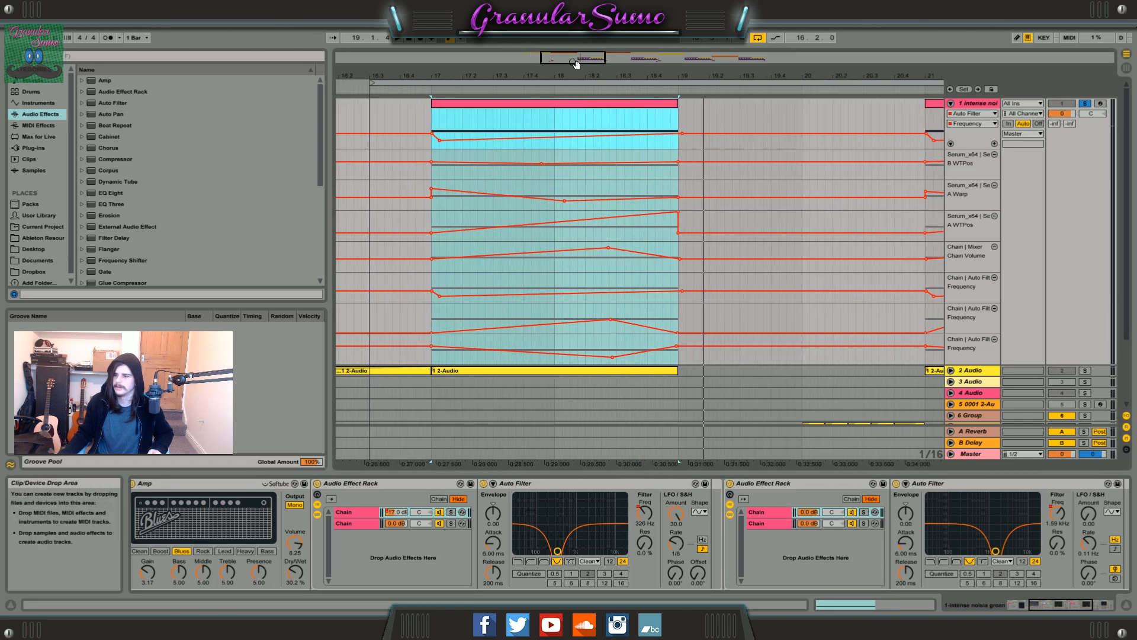
pyautogui.click(396, 512)
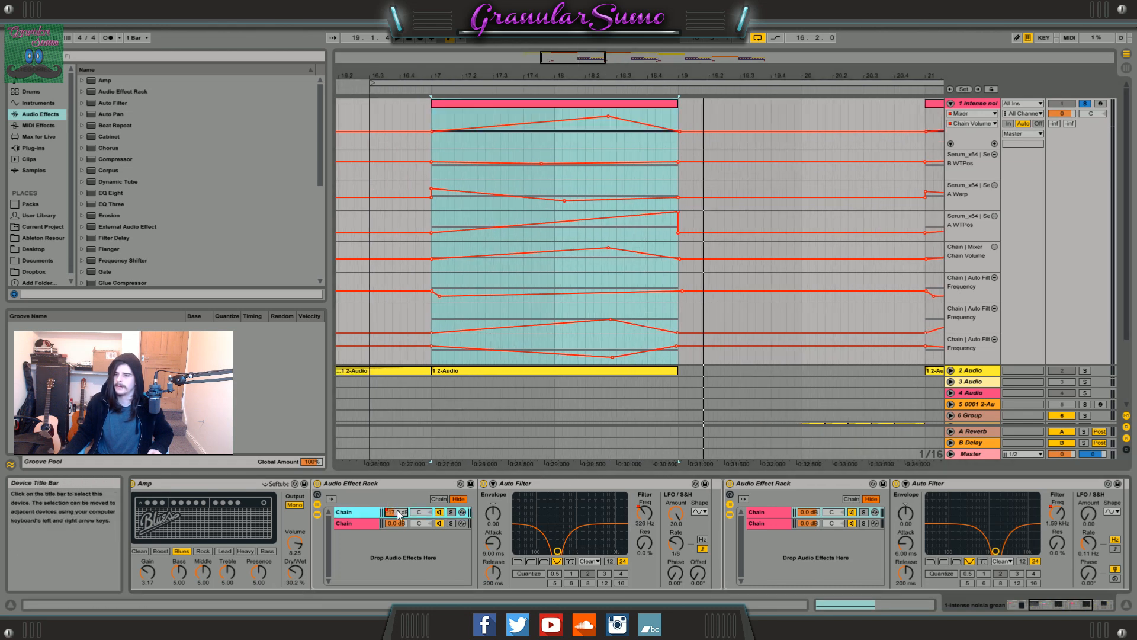
# Play the bar 17 clip while switching the first Audio Effect Rack off and back on to compare.
pyautogui.click(591, 132)
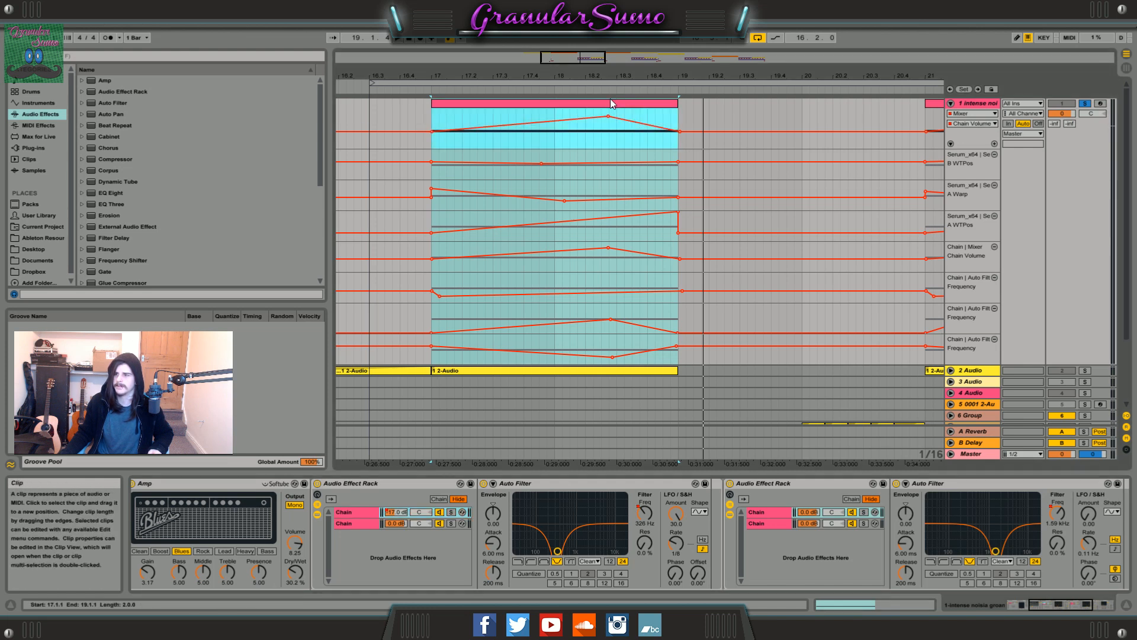
pyautogui.press('space')
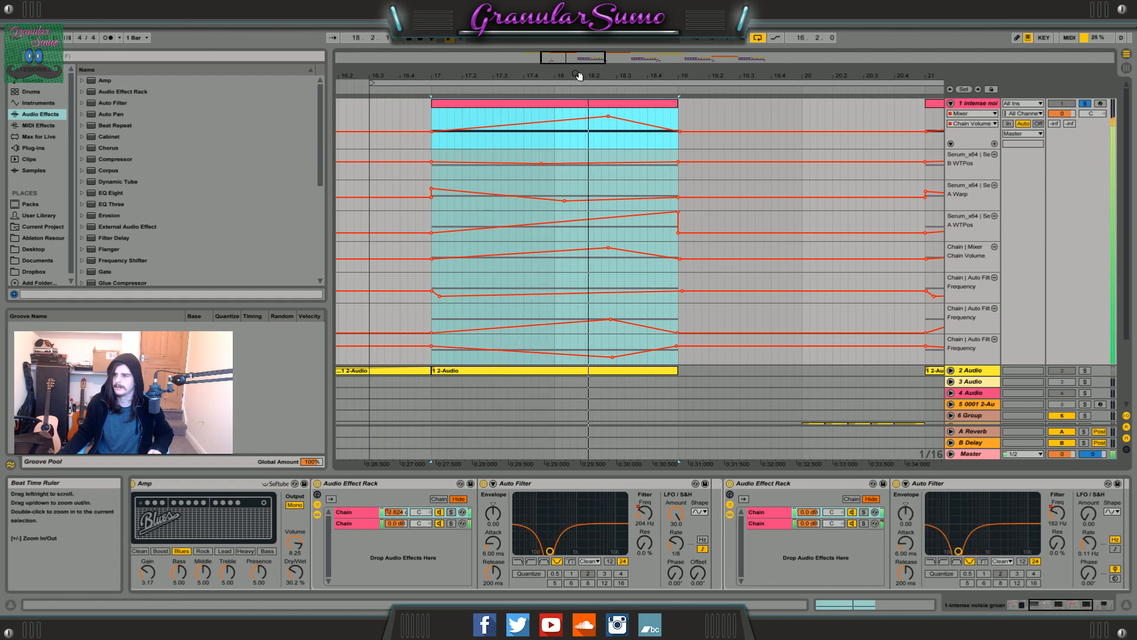
pyautogui.moveTo(580, 59); pyautogui.dragTo(579, 63)
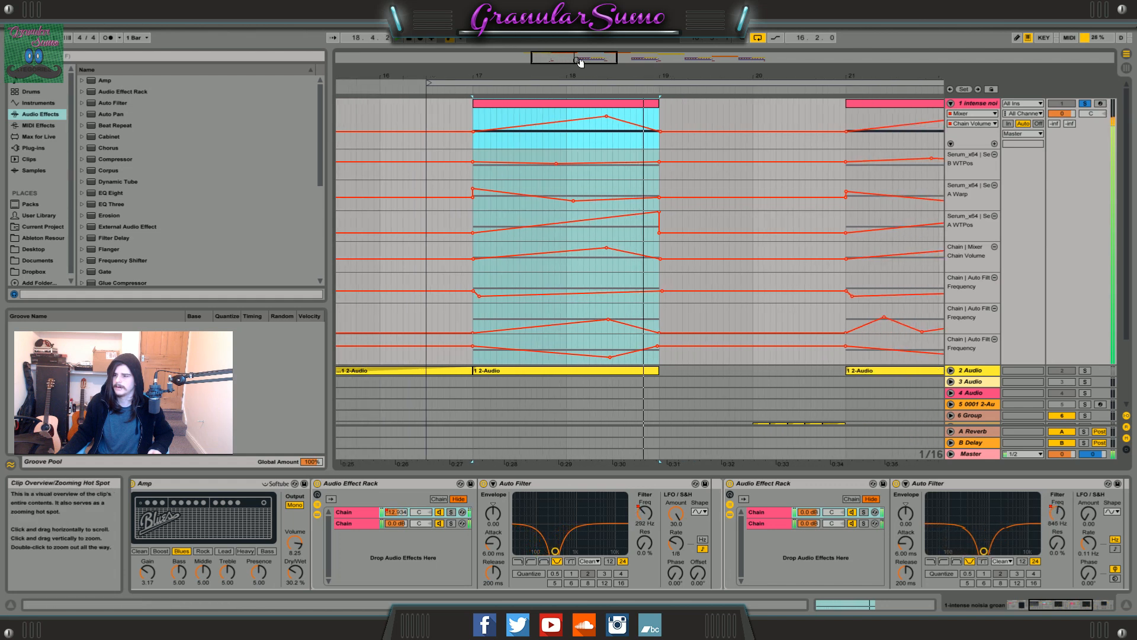
pyautogui.click(318, 484)
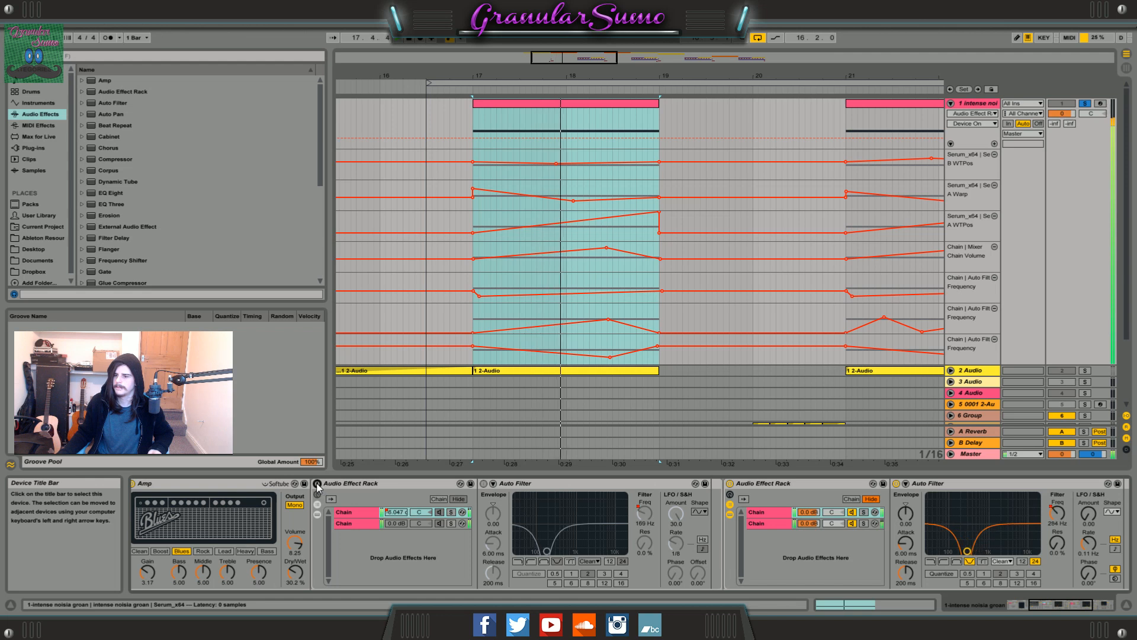
pyautogui.click(318, 483)
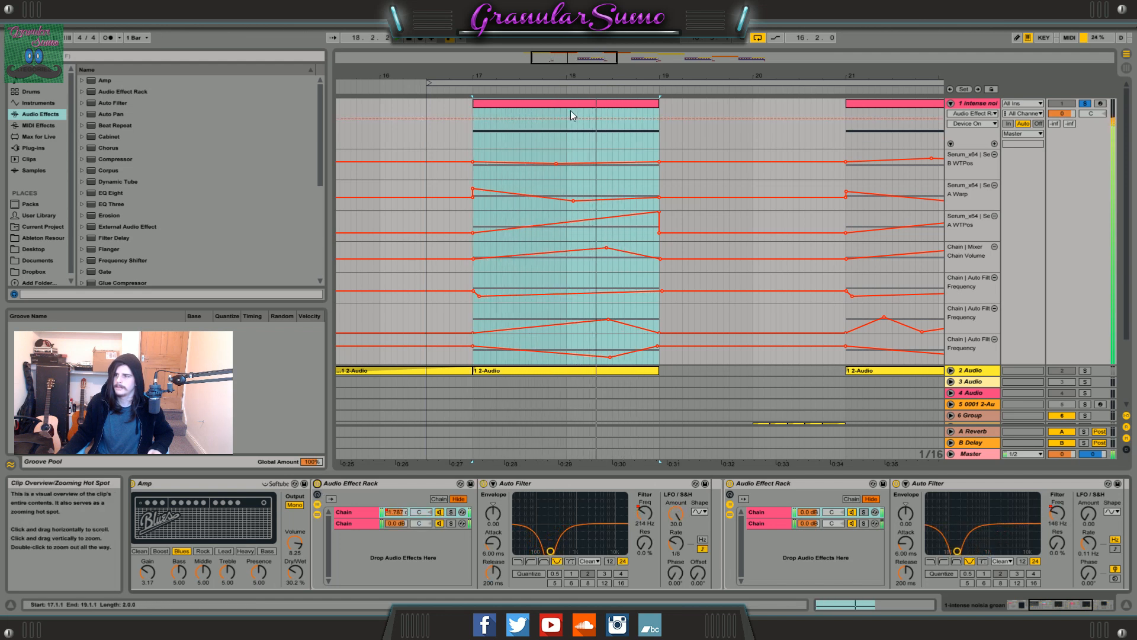
pyautogui.moveTo(564, 142); pyautogui.dragTo(636, 142)
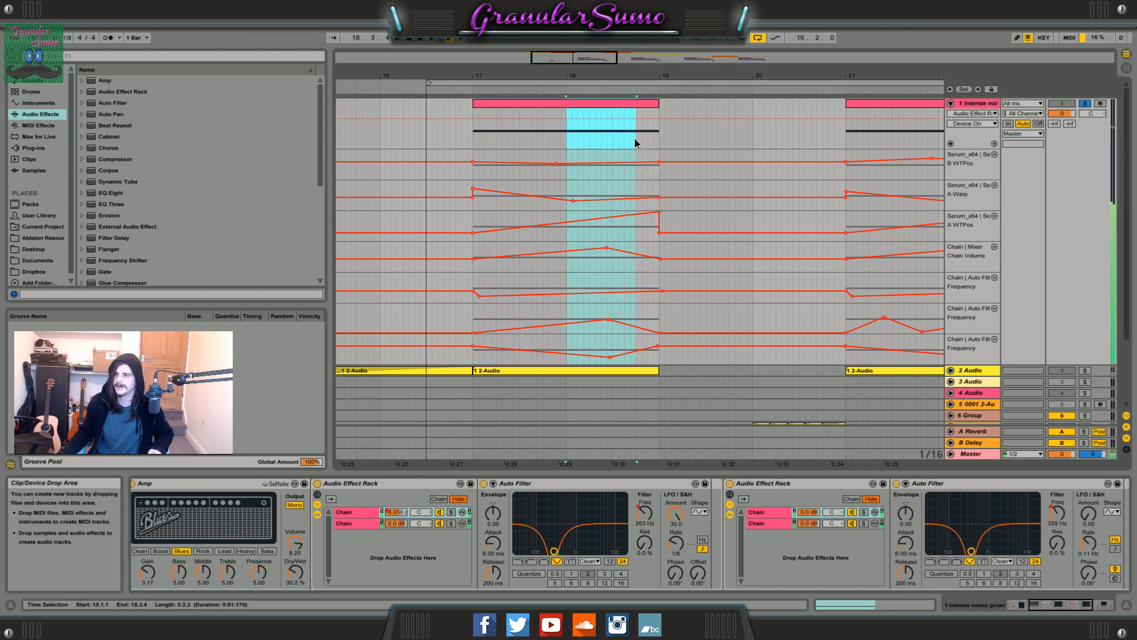
# Select the bar 21 clip and play it through the complete effect chain.
pyautogui.moveTo(573, 60); pyautogui.dragTo(610, 64)
pyautogui.click(623, 103)
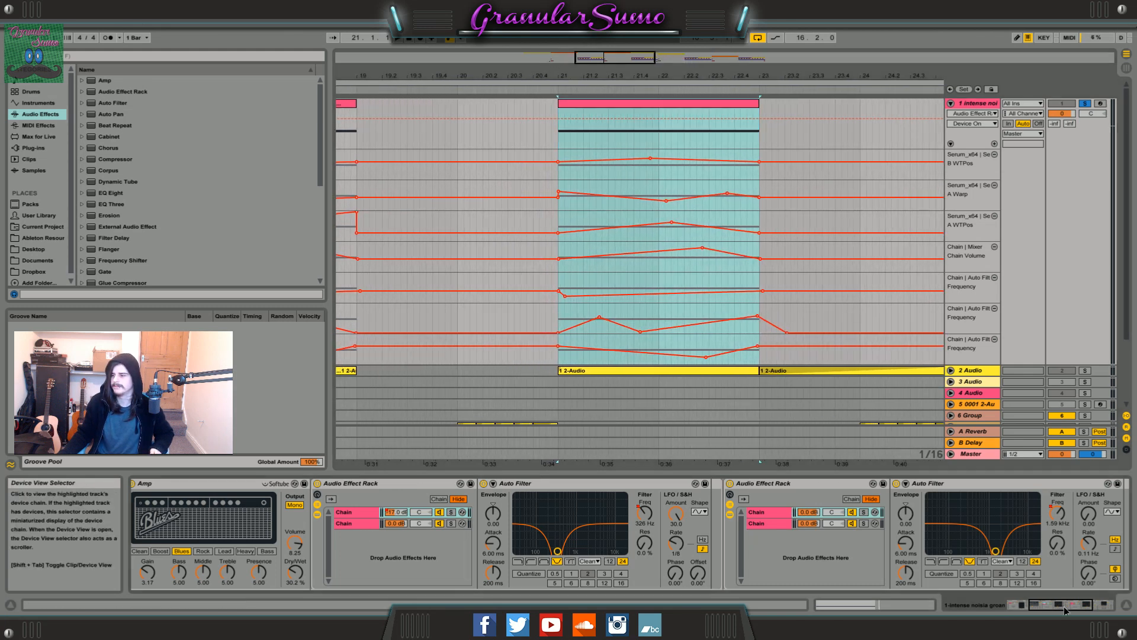
pyautogui.click(1109, 608)
pyautogui.moveTo(1110, 608); pyautogui.dragTo(1080, 600)
pyautogui.moveTo(607, 76); pyautogui.dragTo(623, 41)
pyautogui.press('space')
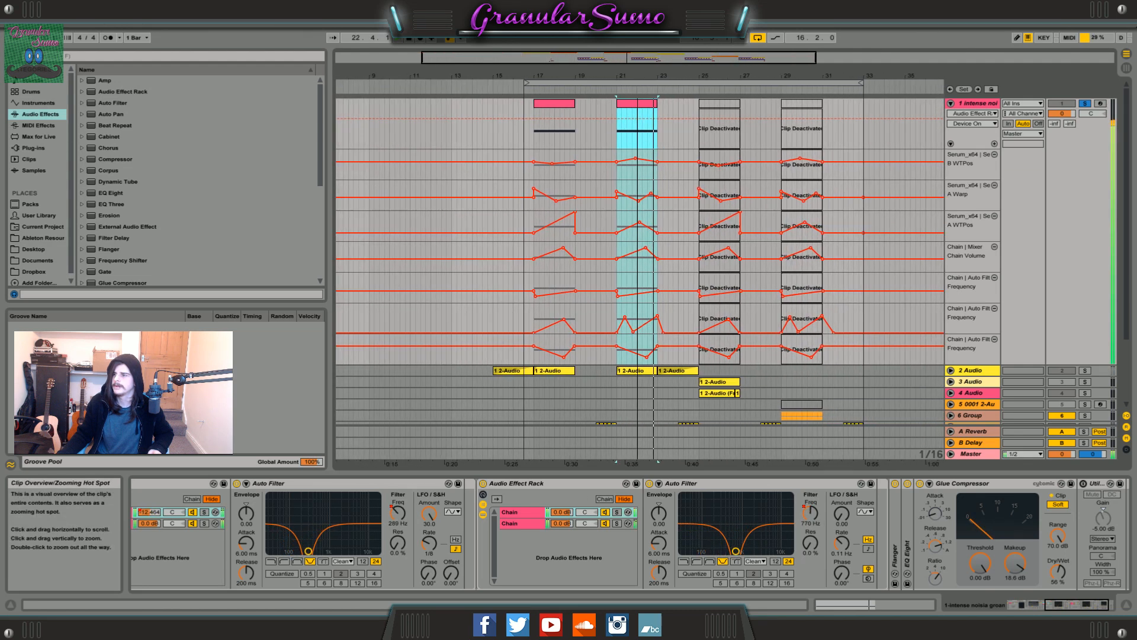
# Select the time range over the two deactivated clips, and a range reaching from the bar 17 clip into the bar 21 clip.
pyautogui.moveTo(677, 133); pyautogui.dragTo(843, 134)
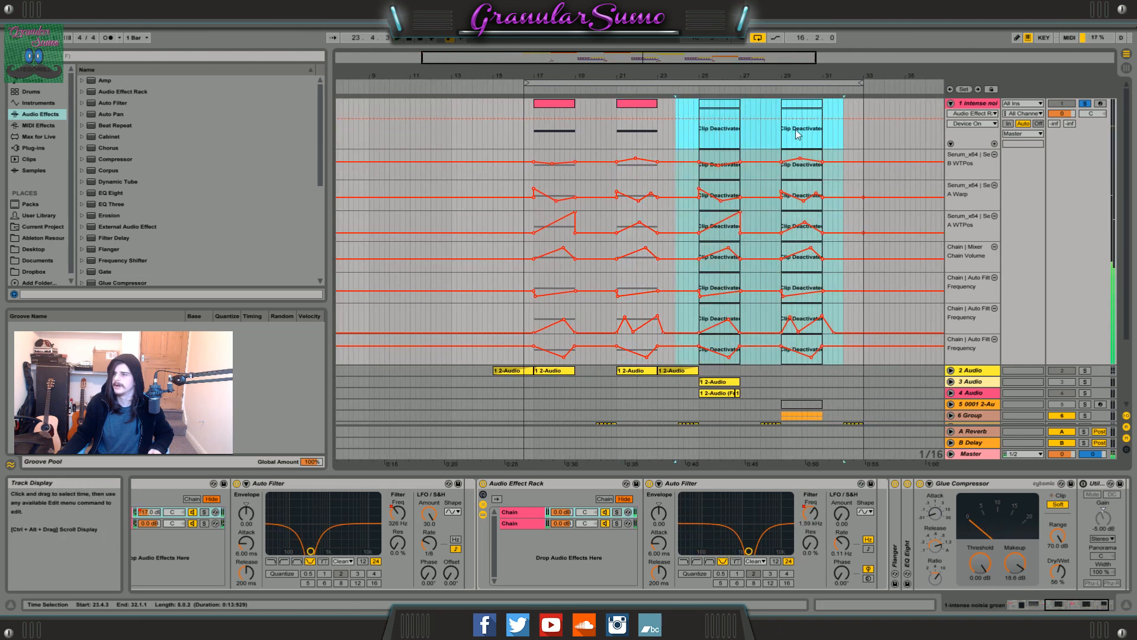
pyautogui.moveTo(554, 130); pyautogui.dragTo(638, 134)
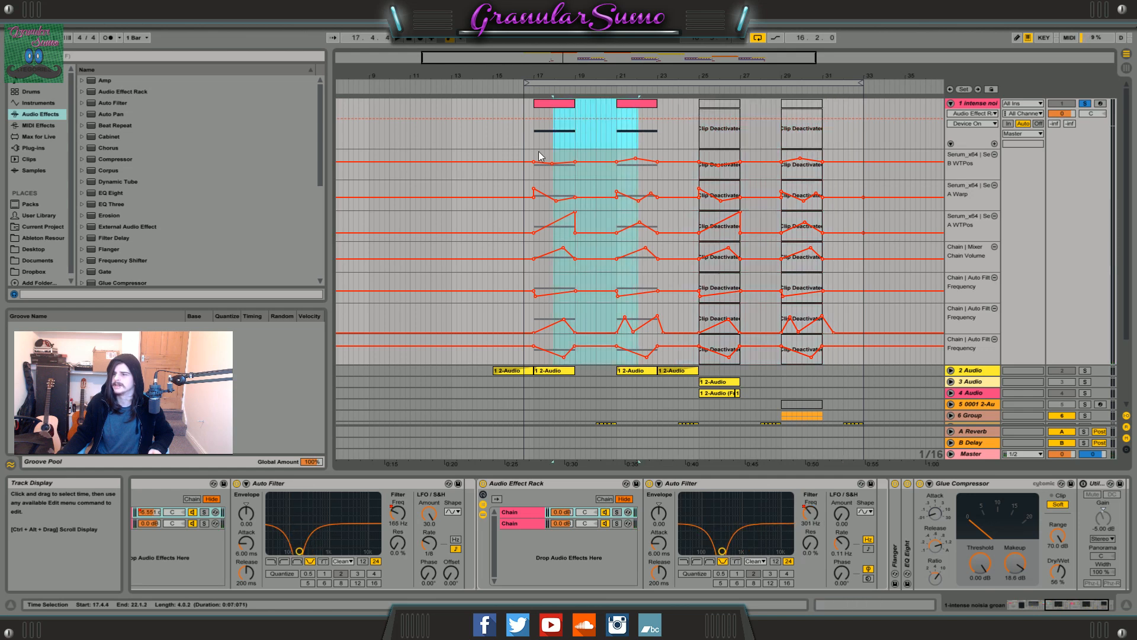
# Unsolo and fold the bass track, and unfold the 2 Audio track with its bar 17 clip selected.
pyautogui.click(1085, 103)
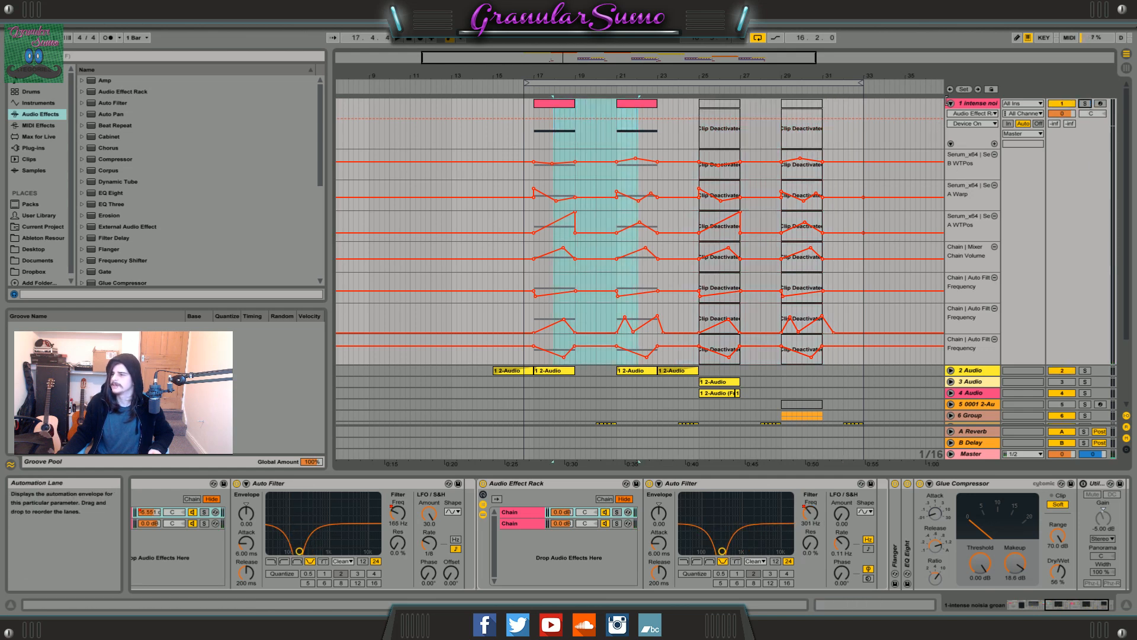
pyautogui.click(951, 104)
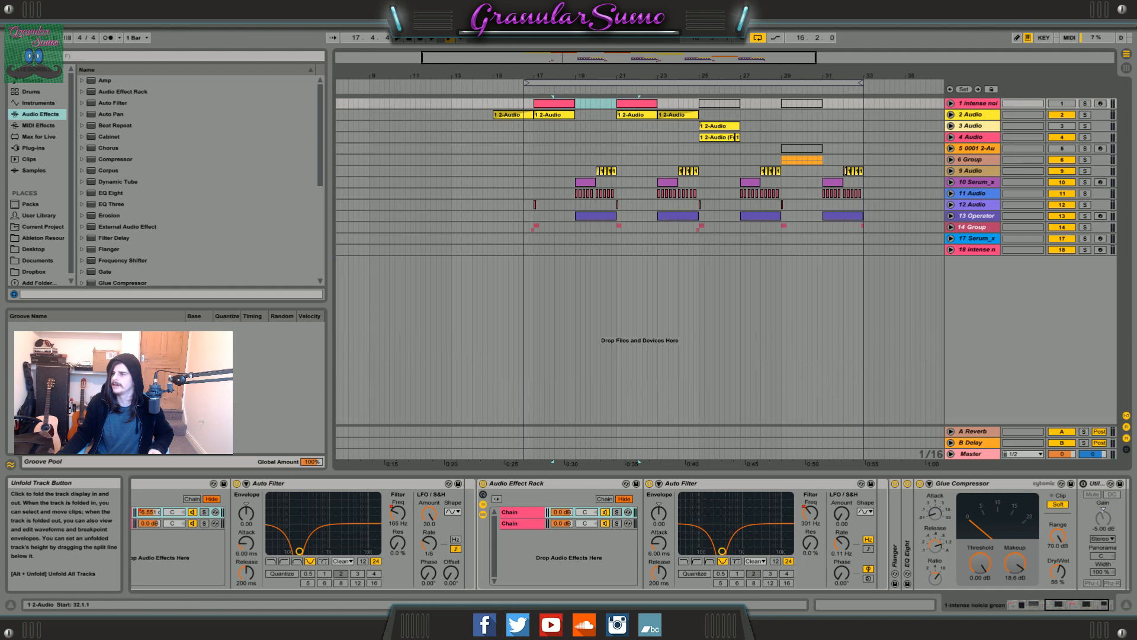
pyautogui.click(552, 115)
pyautogui.moveTo(597, 58); pyautogui.dragTo(605, 69)
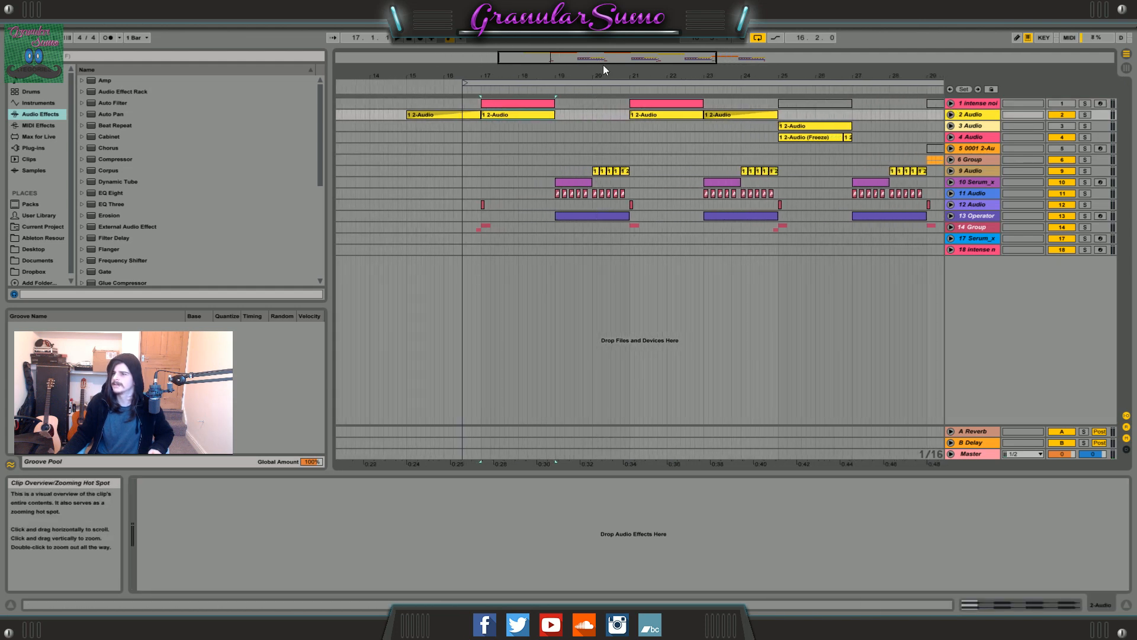
pyautogui.click(950, 114)
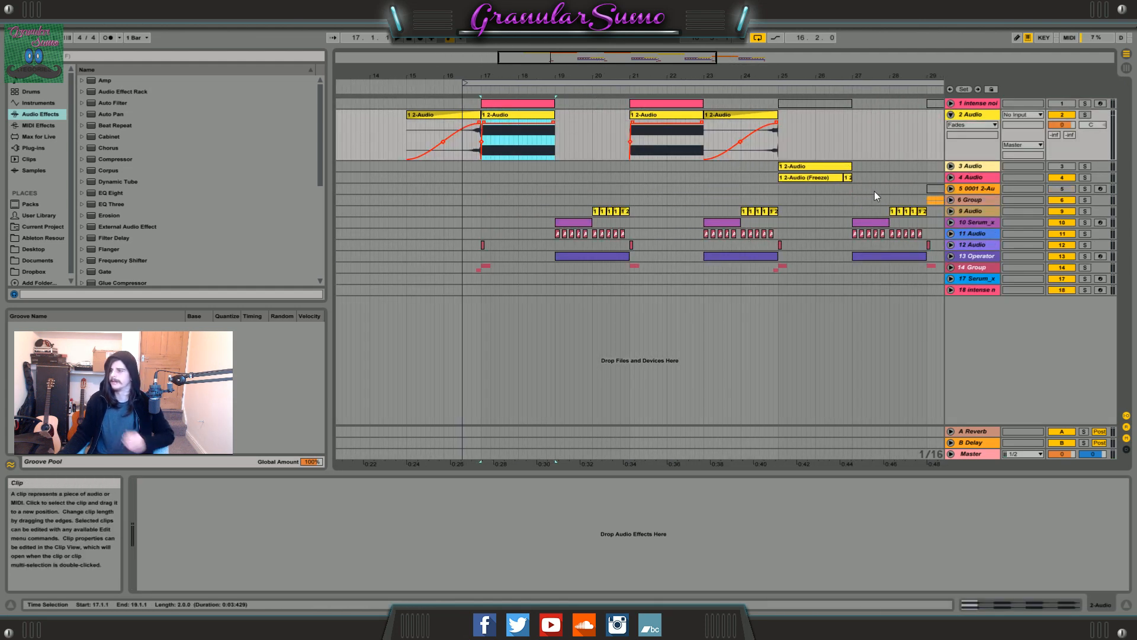
pyautogui.click(969, 117)
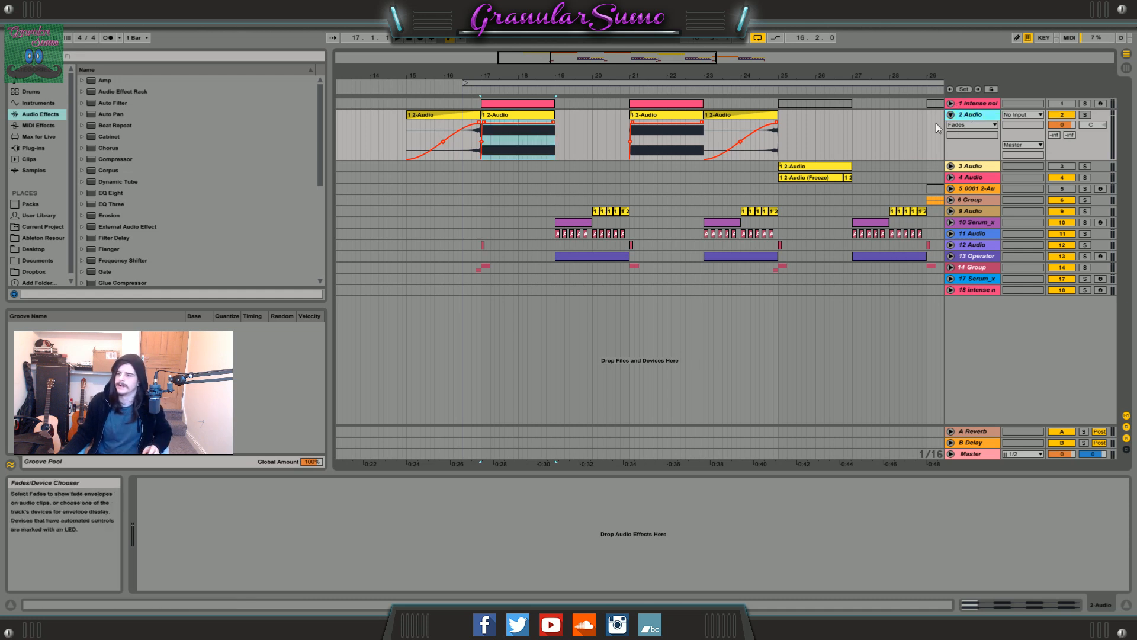
pyautogui.moveTo(491, 75); pyautogui.dragTo(492, 92)
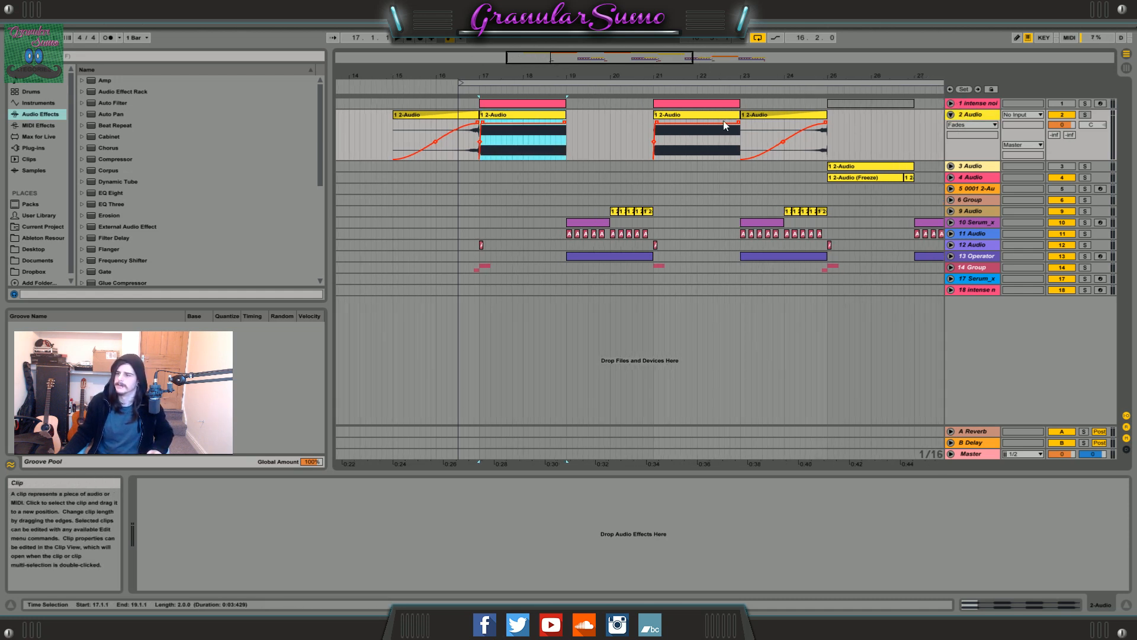
# Deactivate the bass track's two clips at bars 17 and 21.
pyautogui.click(500, 104)
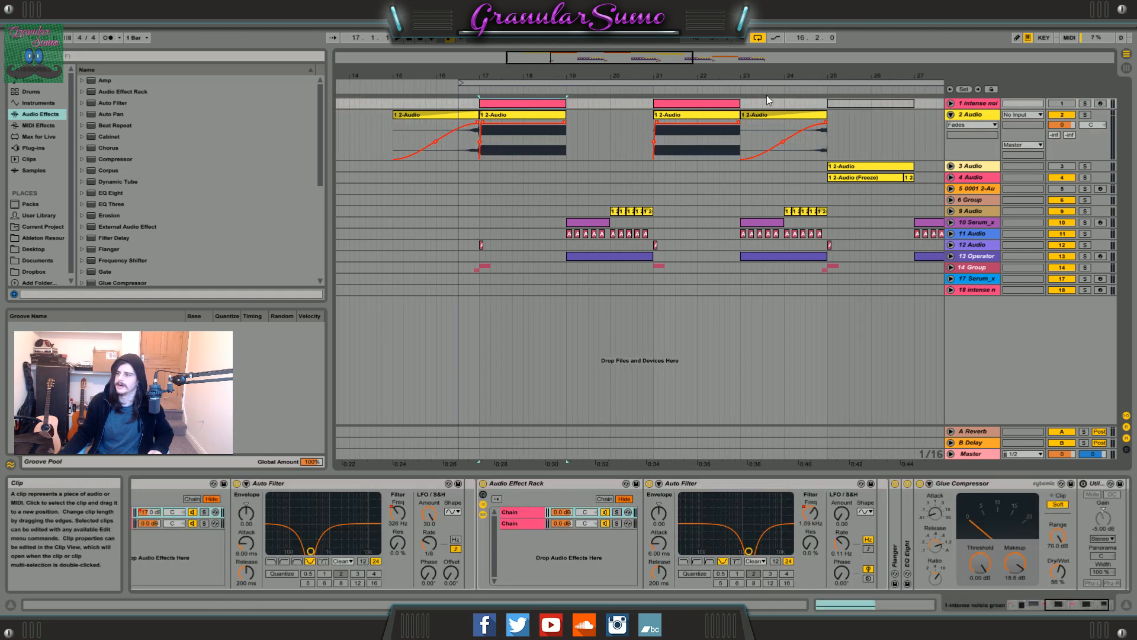
pyautogui.moveTo(759, 101); pyautogui.dragTo(570, 97)
pyautogui.rightClick(496, 103)
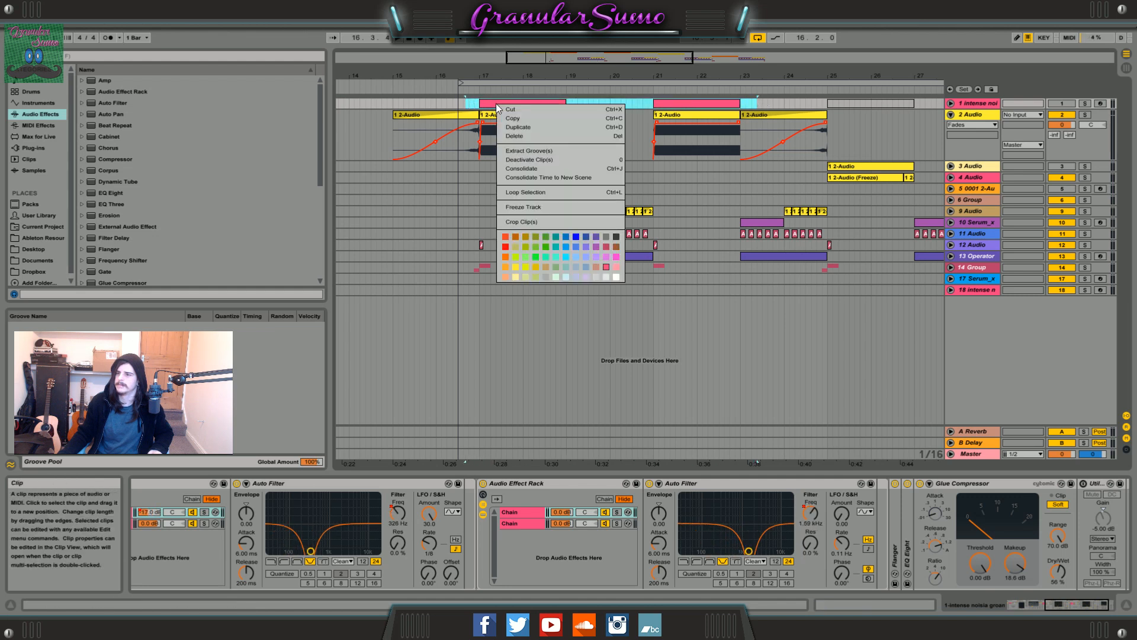
pyautogui.click(546, 160)
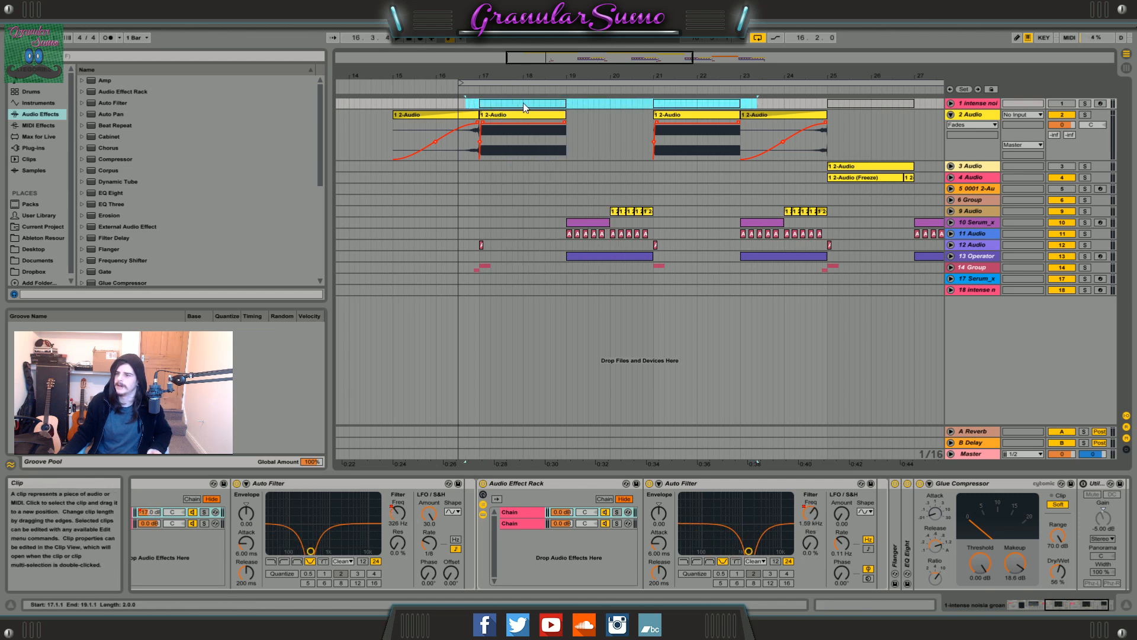
pyautogui.click(526, 105)
# Unfold the 4 Audio track and select its frozen clip at bar 25.
pyautogui.click(530, 115)
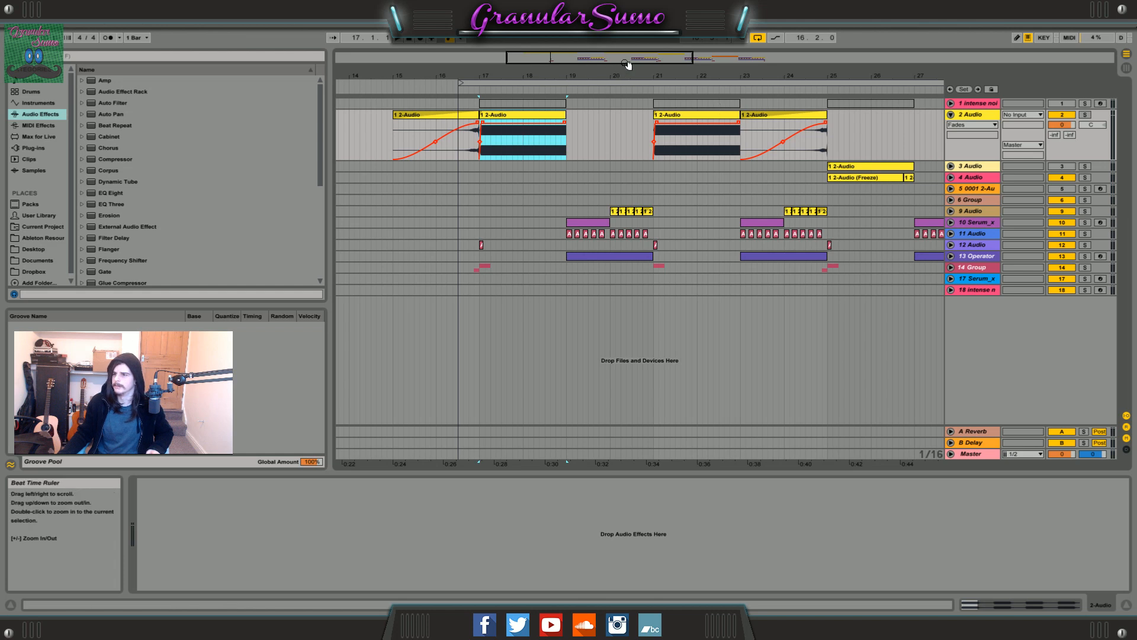
pyautogui.moveTo(628, 59); pyautogui.dragTo(687, 96)
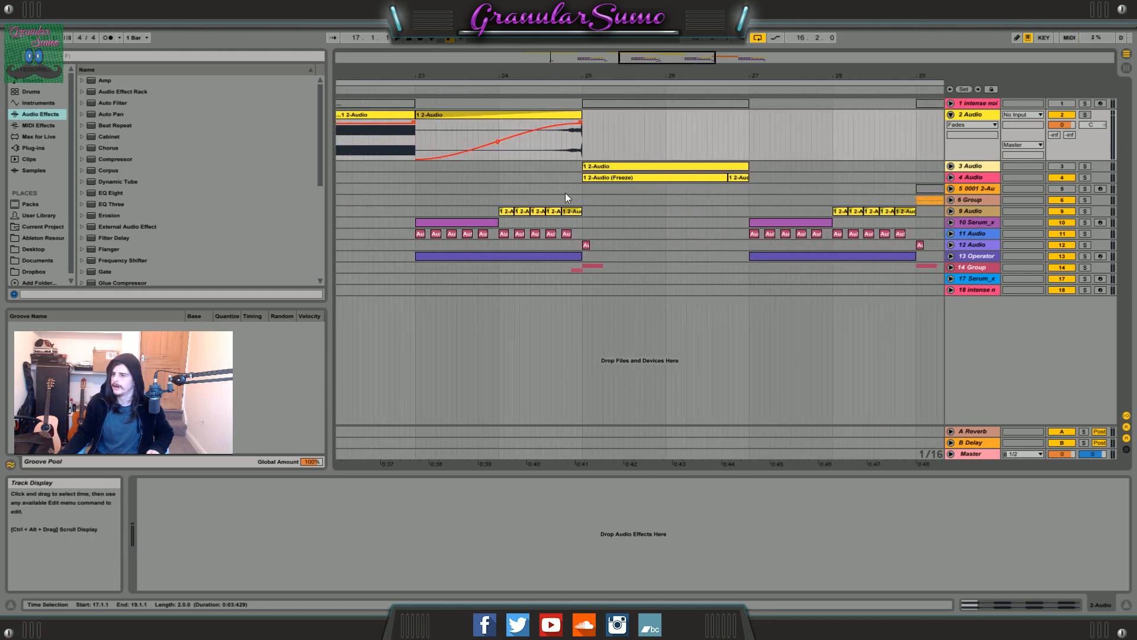
pyautogui.click(962, 166)
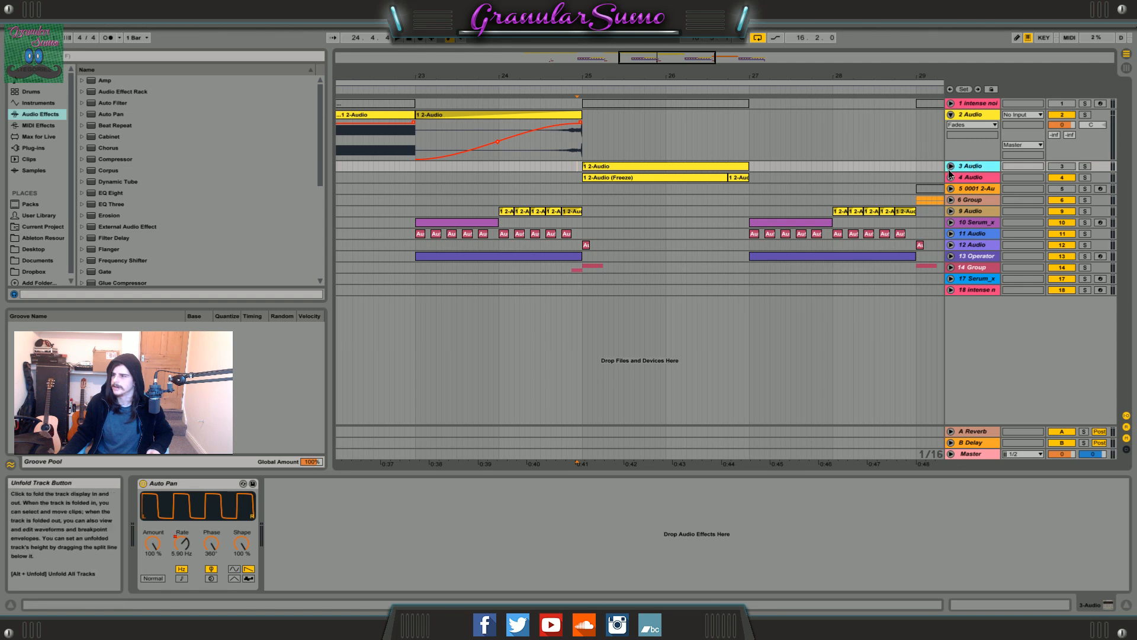
pyautogui.click(950, 167)
pyautogui.click(950, 218)
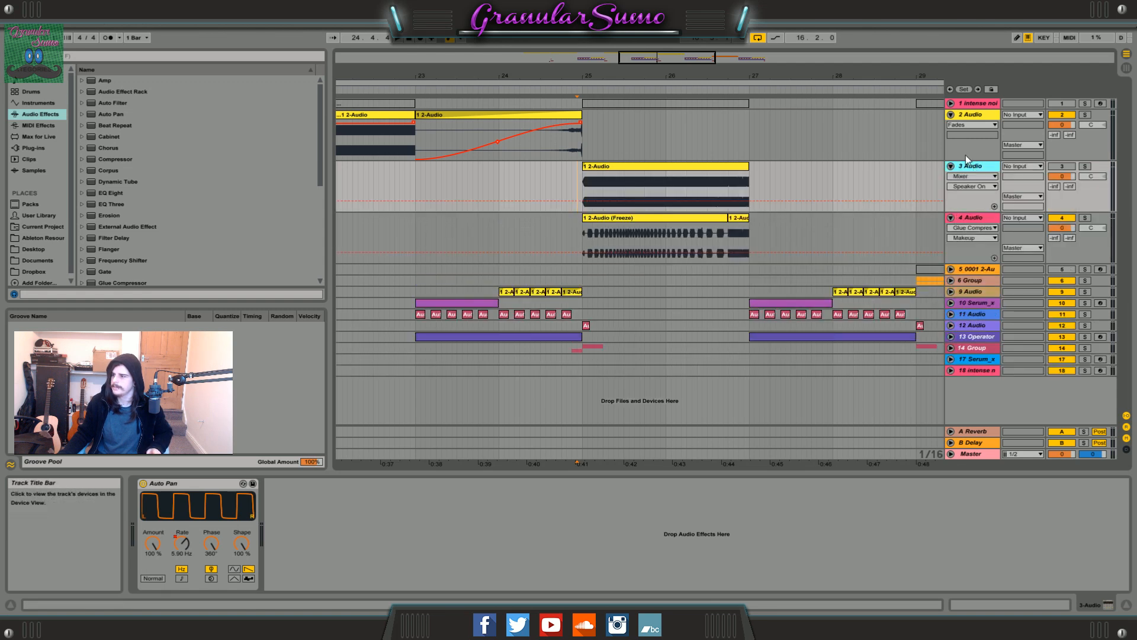
pyautogui.click(951, 166)
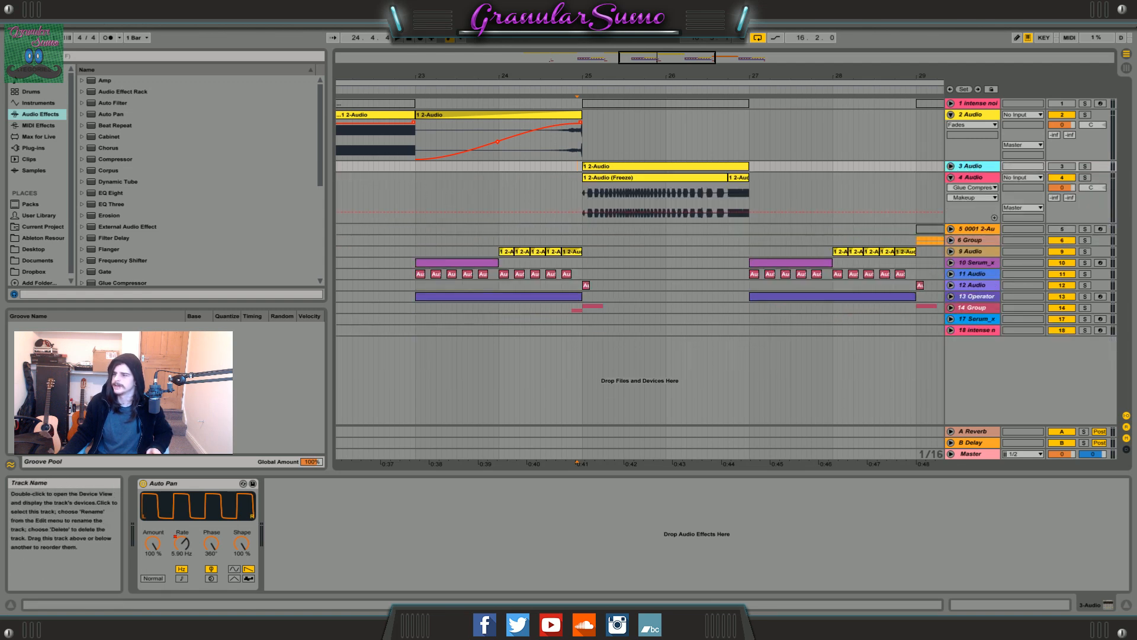
pyautogui.moveTo(684, 76); pyautogui.dragTo(684, 107)
pyautogui.click(585, 178)
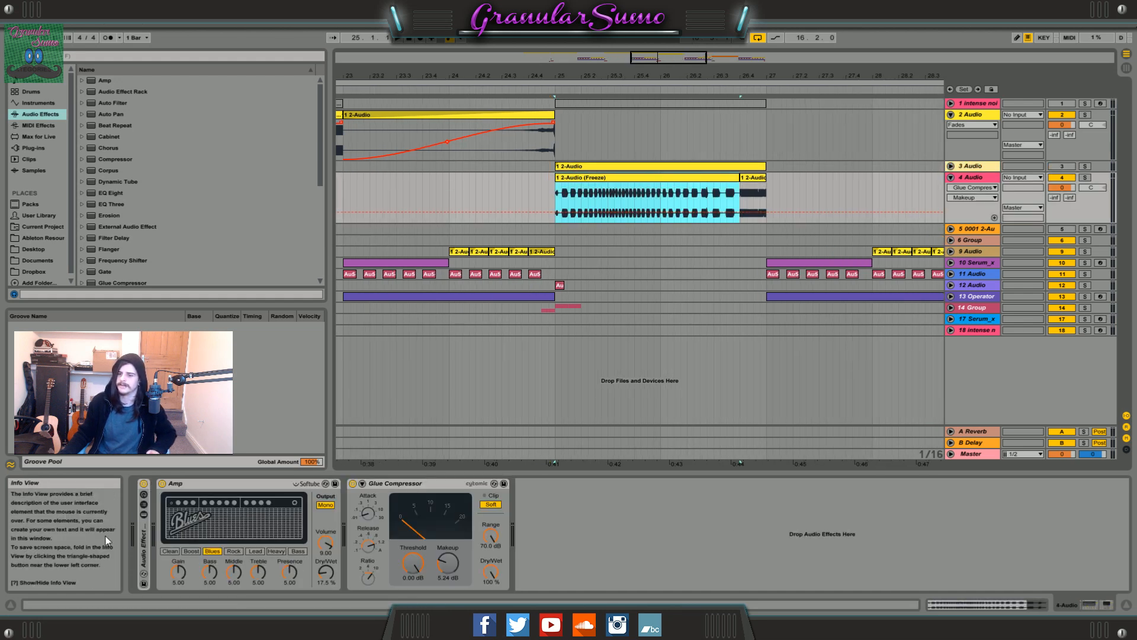
# Compare the 3 Audio clip and its Auto Pan with the frozen clip and effects on 4 Audio.
pyautogui.click(633, 167)
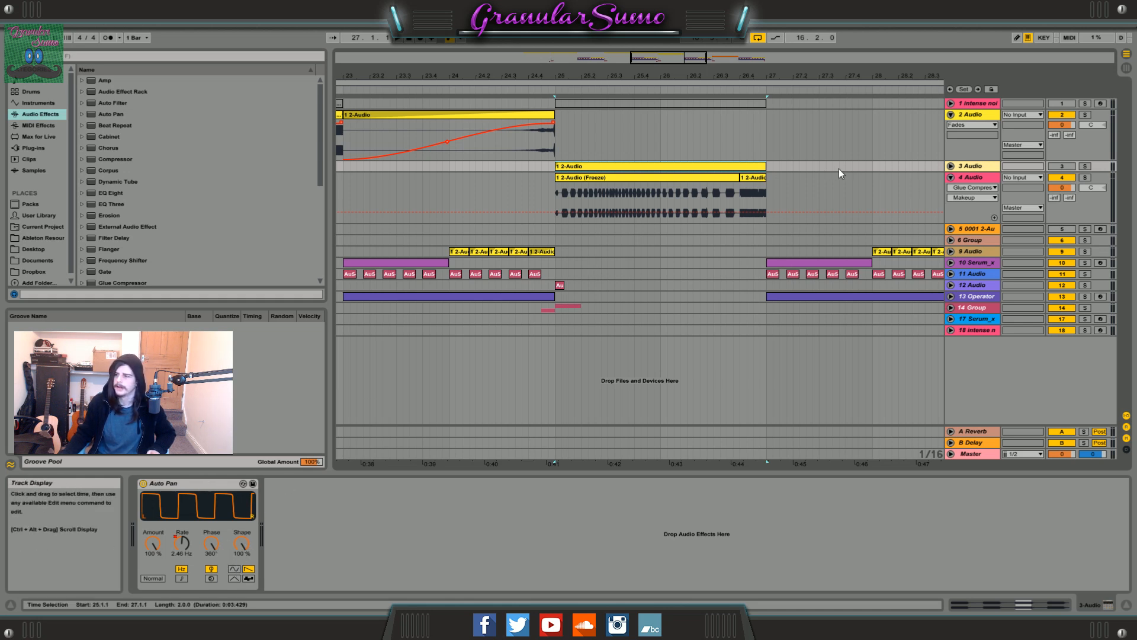
pyautogui.click(950, 166)
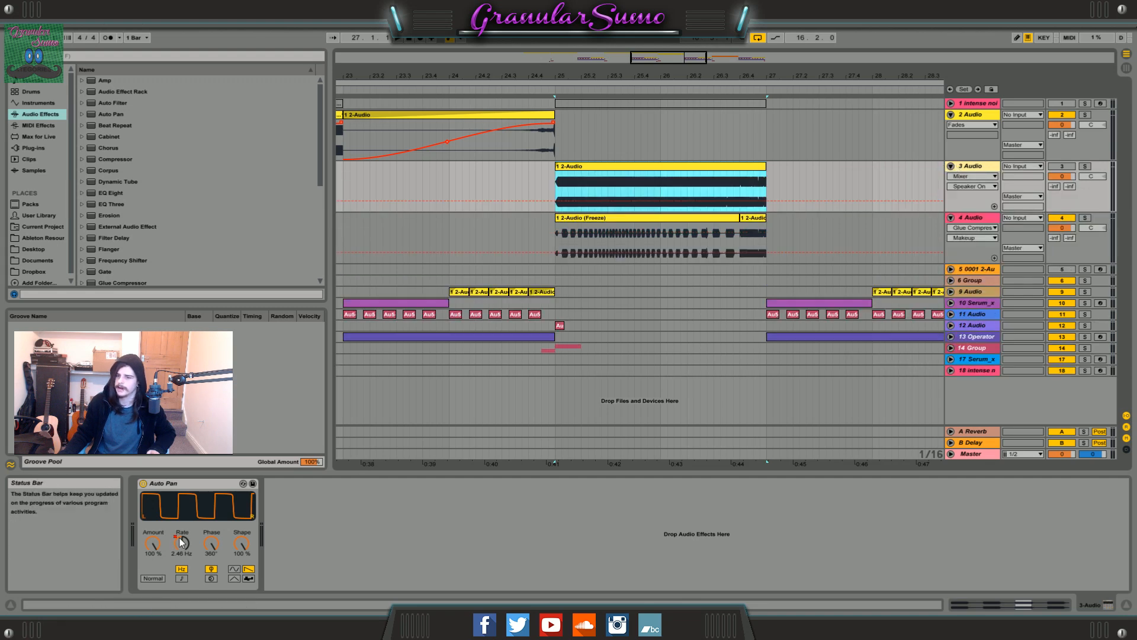
pyautogui.click(969, 219)
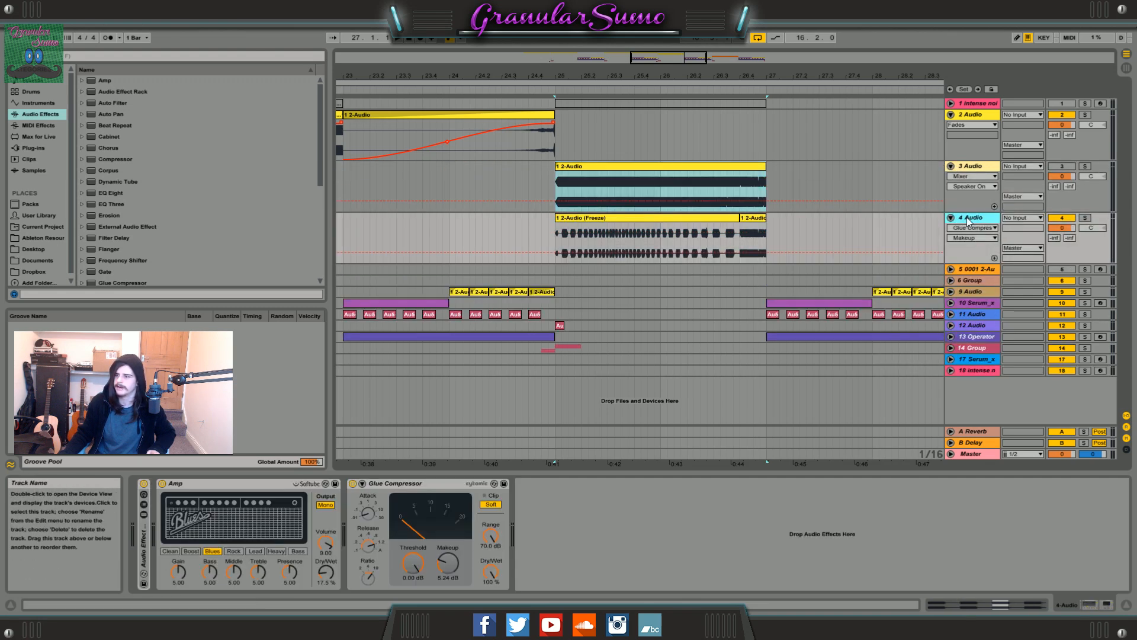
pyautogui.click(589, 218)
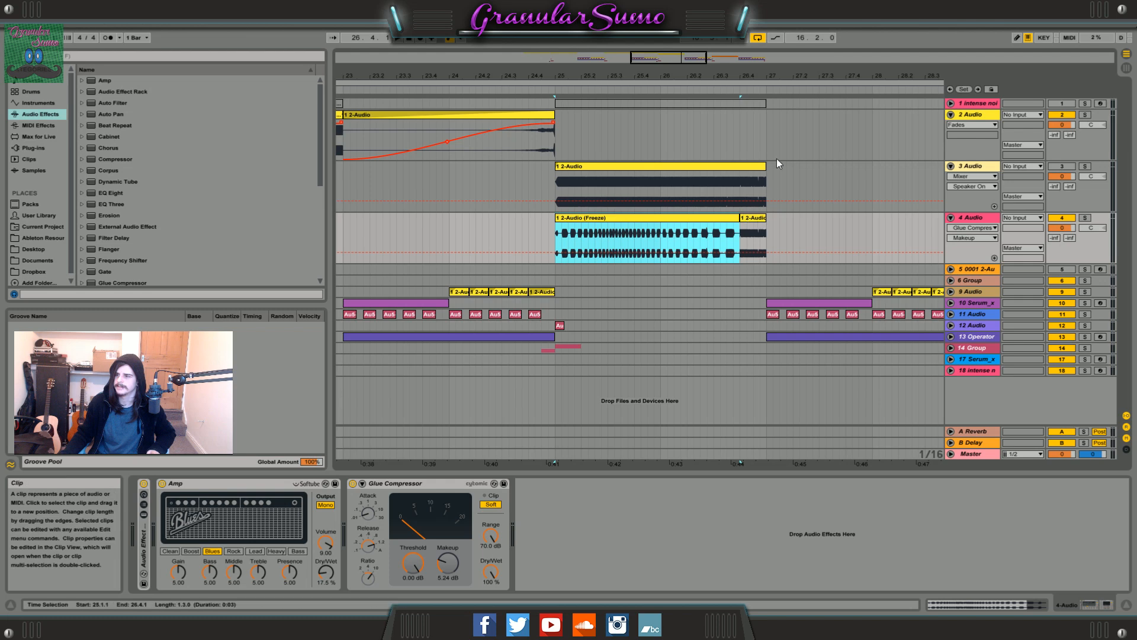
pyautogui.moveTo(688, 62); pyautogui.dragTo(672, 97)
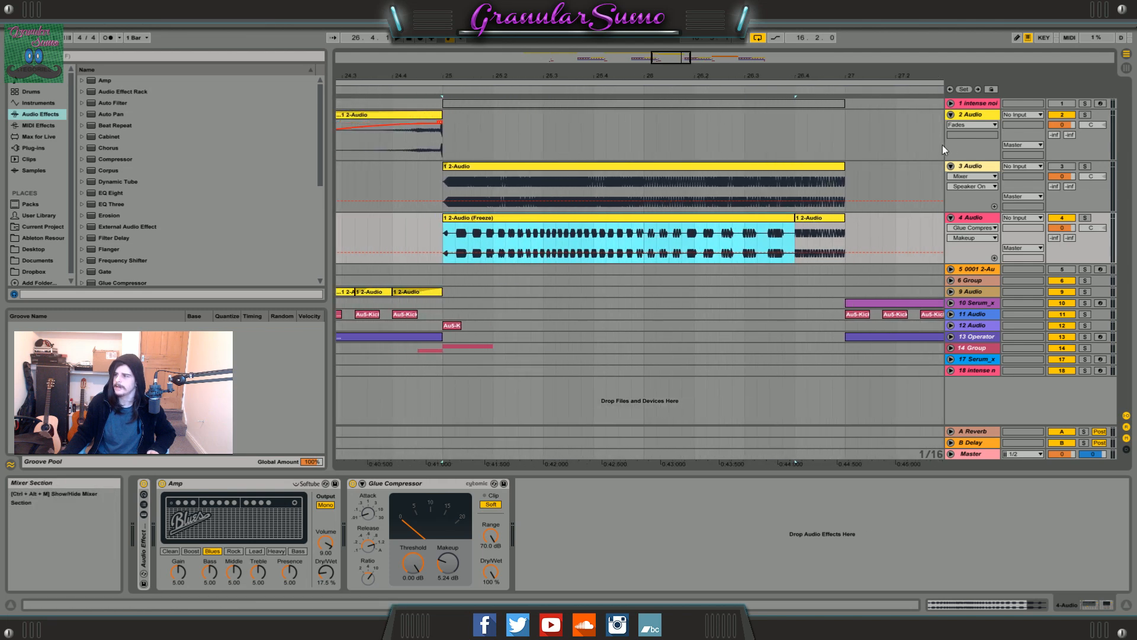
# Fold the 3 Audio track and audition the frozen 4 Audio clip on its own.
pyautogui.click(951, 166)
pyautogui.click(1085, 177)
pyautogui.press('space')
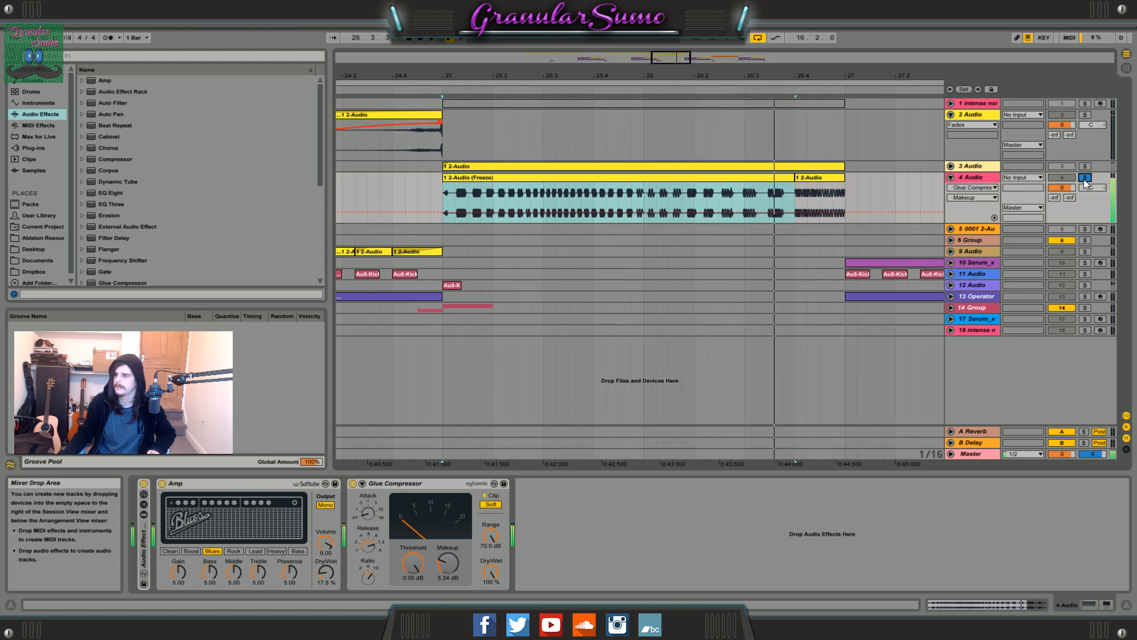
pyautogui.click(1085, 178)
# Collapse the Amp and Glue Compressor devices on the 4 Audio track.
pyautogui.moveTo(699, 71); pyautogui.dragTo(718, 57)
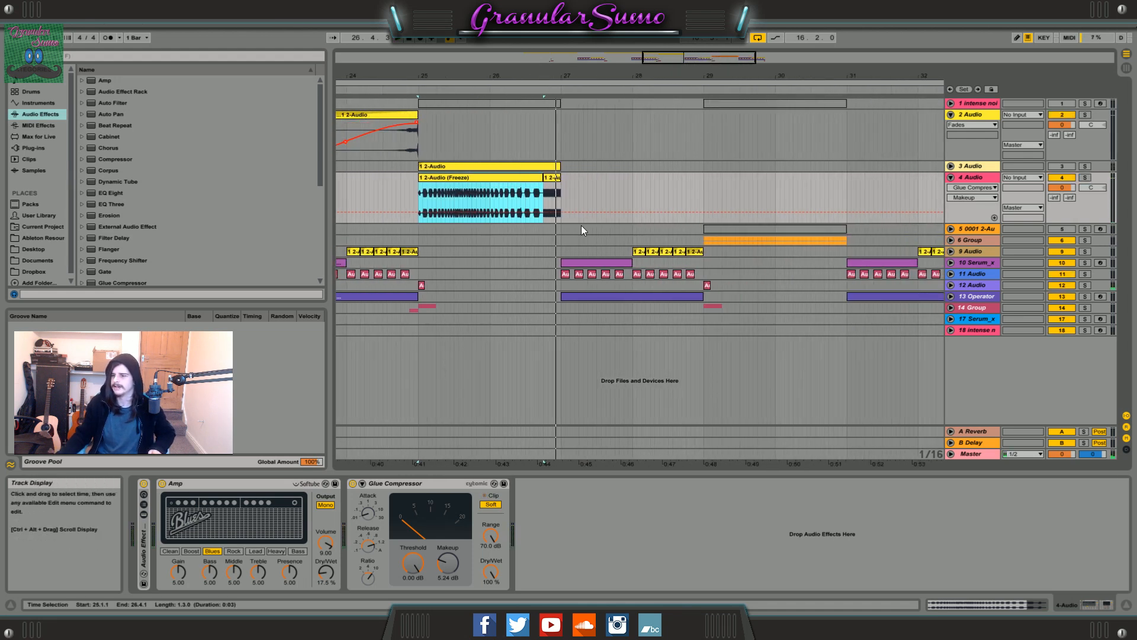
pyautogui.doubleClick(227, 484)
pyautogui.click(226, 485)
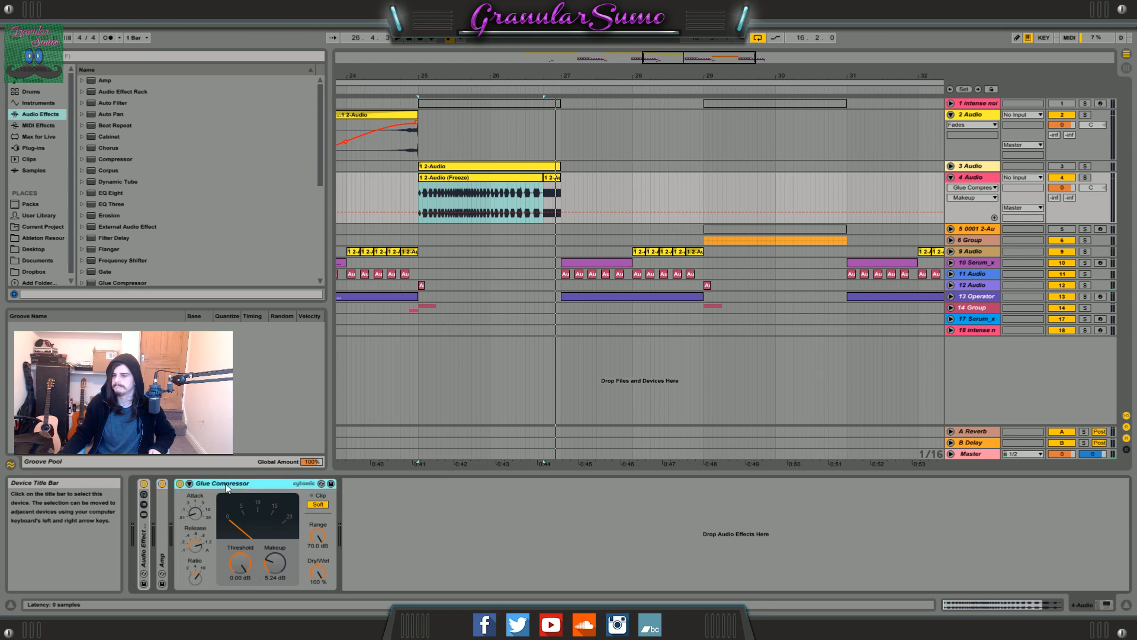
pyautogui.doubleClick(227, 484)
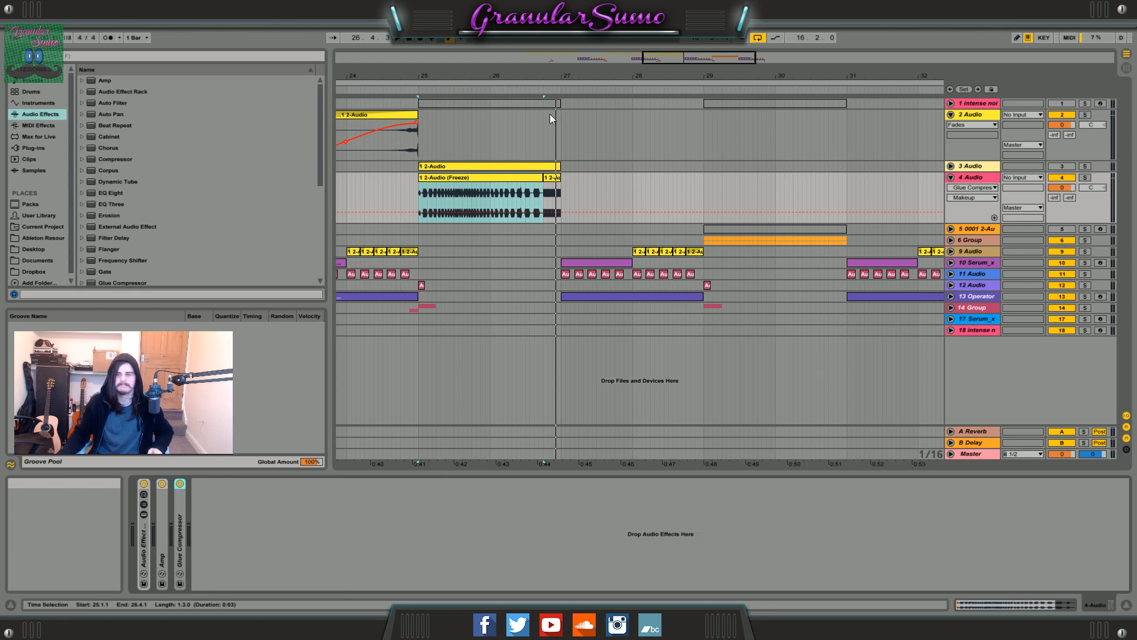
# Unfold the 6 Group track and its two audio tracks, and select their frozen clips at bar 29.
pyautogui.moveTo(700, 56); pyautogui.dragTo(659, 255)
pyautogui.click(634, 243)
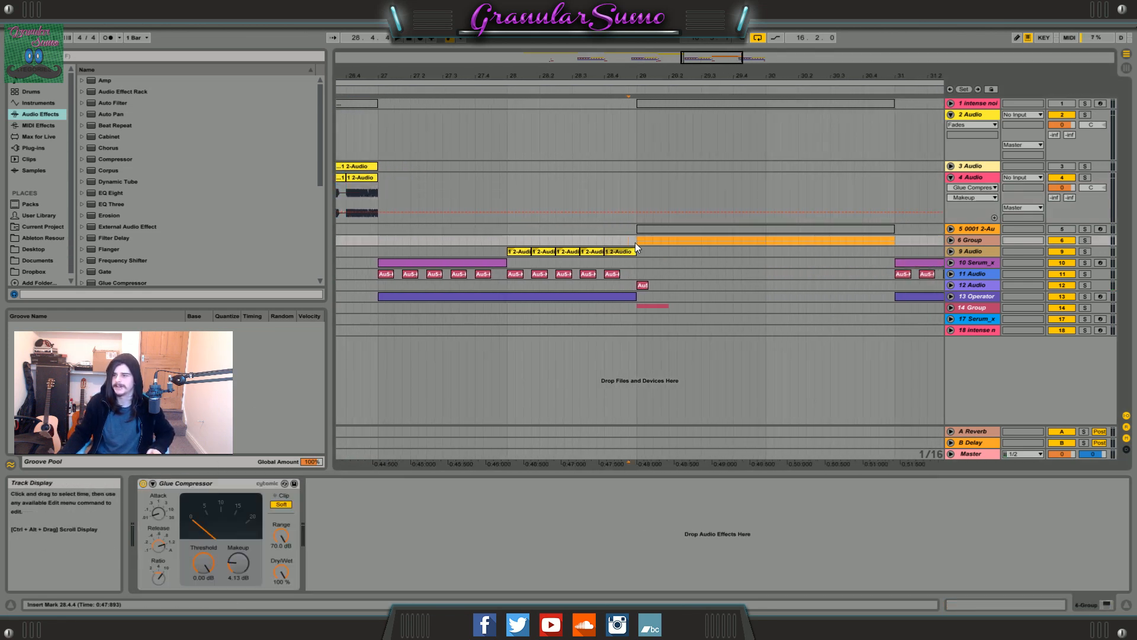
pyautogui.click(951, 240)
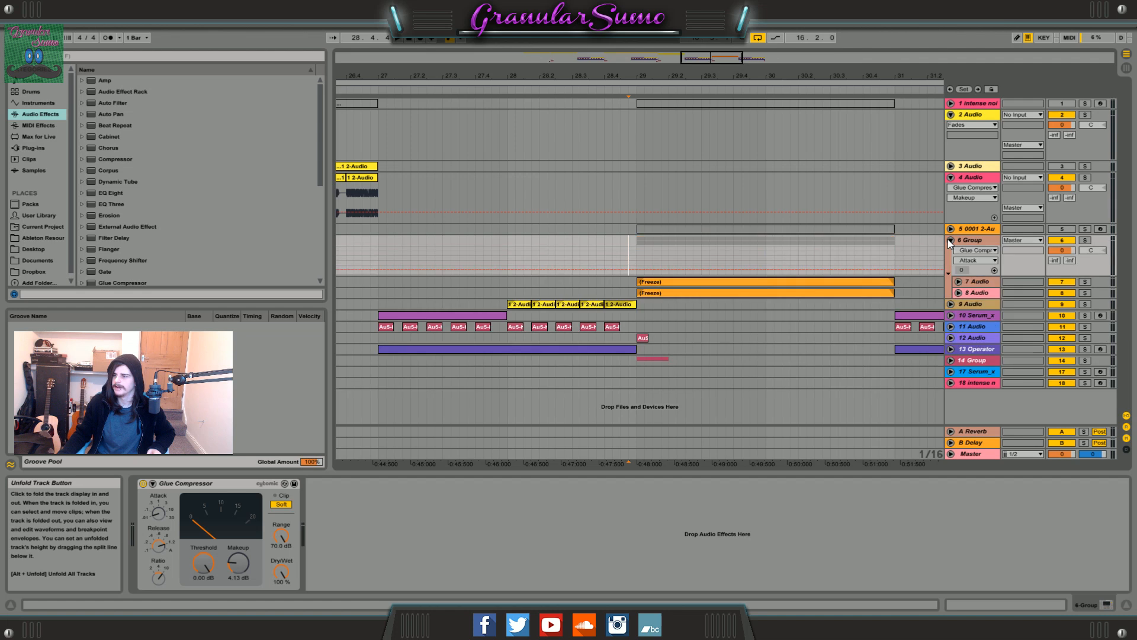
pyautogui.click(959, 281)
pyautogui.click(958, 333)
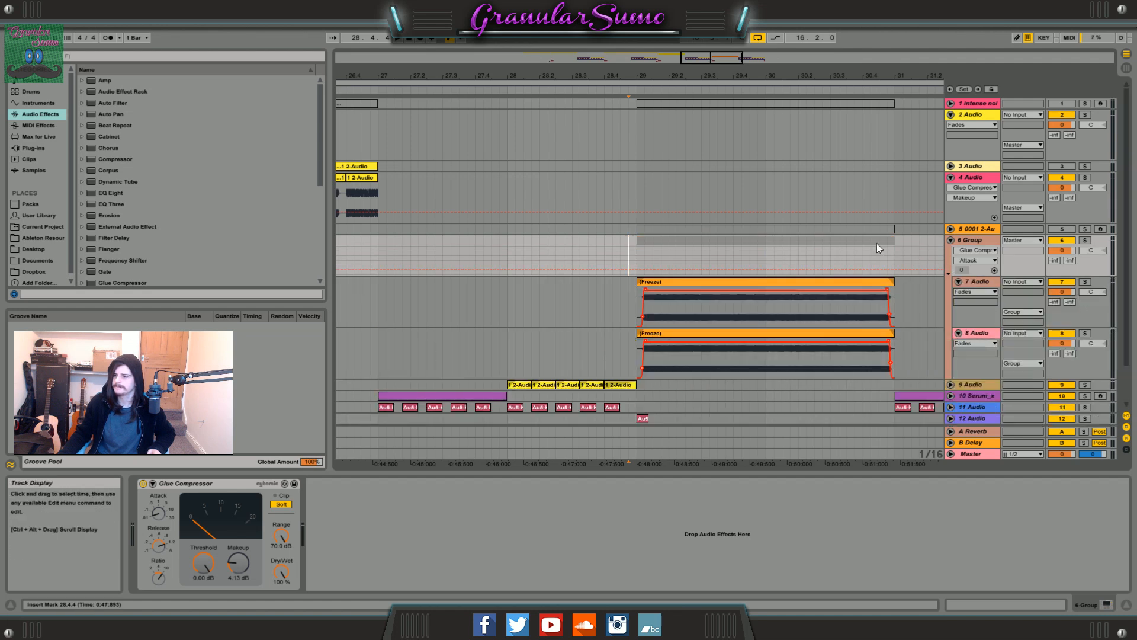
pyautogui.click(976, 282)
pyautogui.click(759, 283)
pyautogui.click(768, 333)
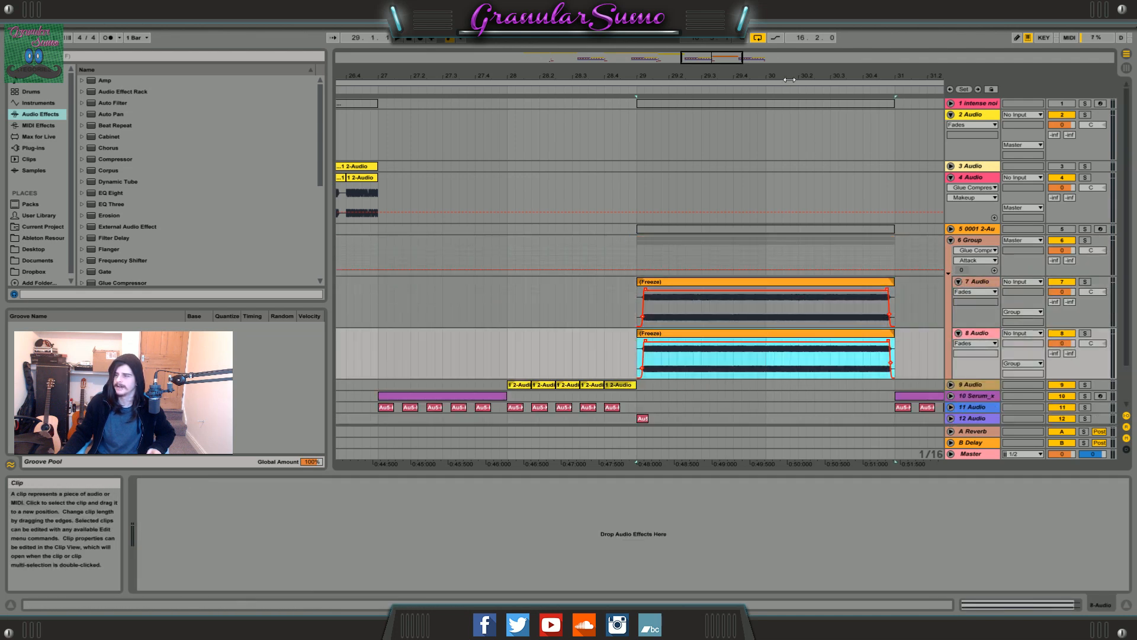
# Copy the bar 21 clip of the 2 Audio track to bar 35.
pyautogui.press('-')
pyautogui.press('-')
pyautogui.click(382, 117)
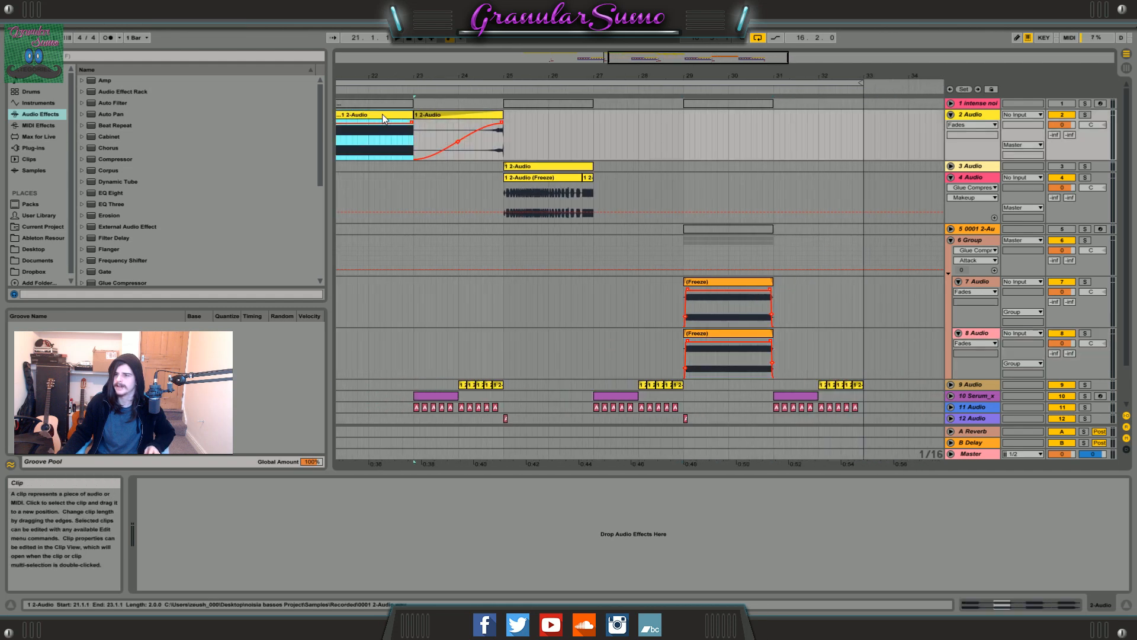
pyautogui.press('-')
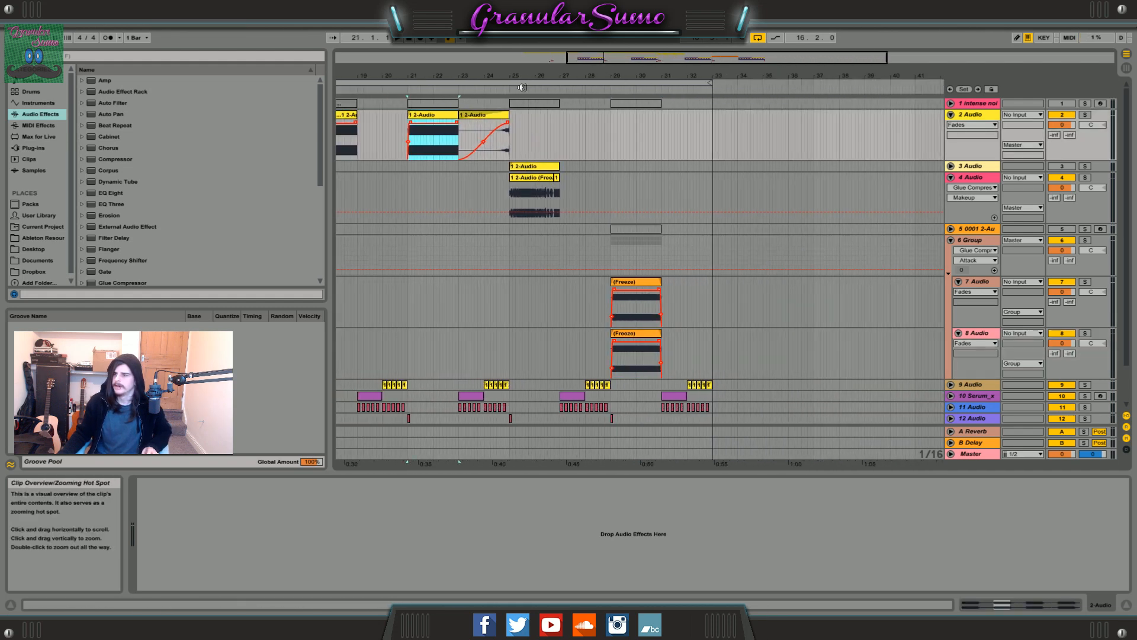
pyautogui.moveTo(418, 124); pyautogui.dragTo(775, 123)
# Insert two new audio tracks below the 2 Audio track.
pyautogui.click(972, 117)
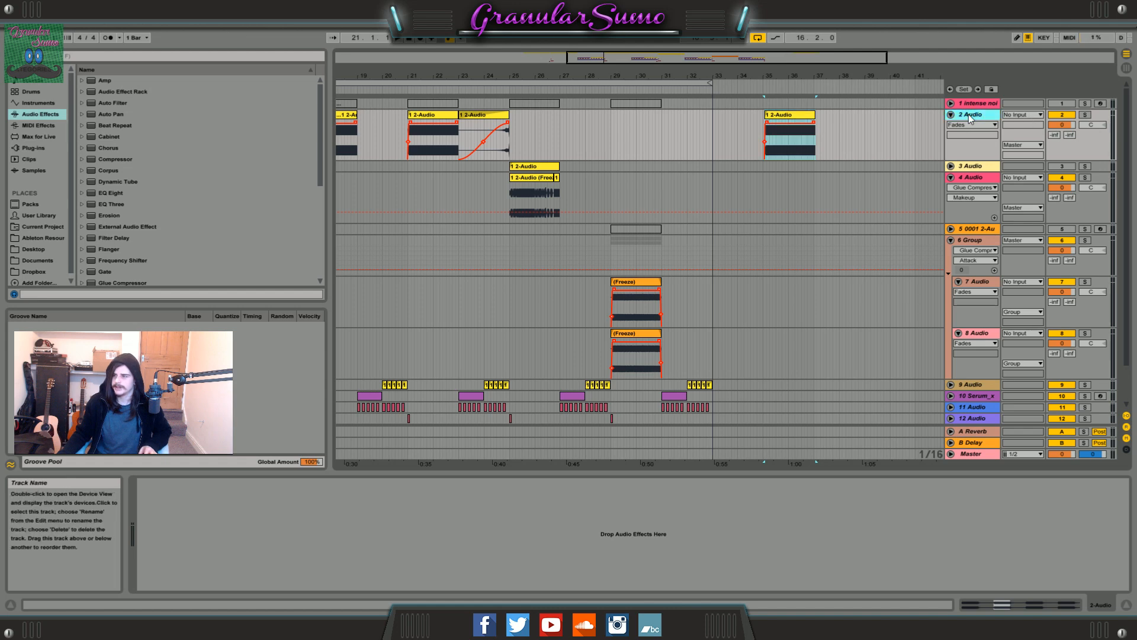
pyautogui.hotkey('ctrl', 't')
pyautogui.hotkey('ctrl', 't')
# Place the bar 35 clip on both new audio tracks and select the time range across the two copies.
pyautogui.moveTo(801, 59); pyautogui.dragTo(818, 108)
pyautogui.moveTo(596, 113); pyautogui.dragTo(577, 233)
pyautogui.press('+')
pyautogui.moveTo(869, 247); pyautogui.dragTo(450, 190)
# Set the gain of both bar 35 clips to -9 dB and play them together.
pyautogui.click(1026, 605)
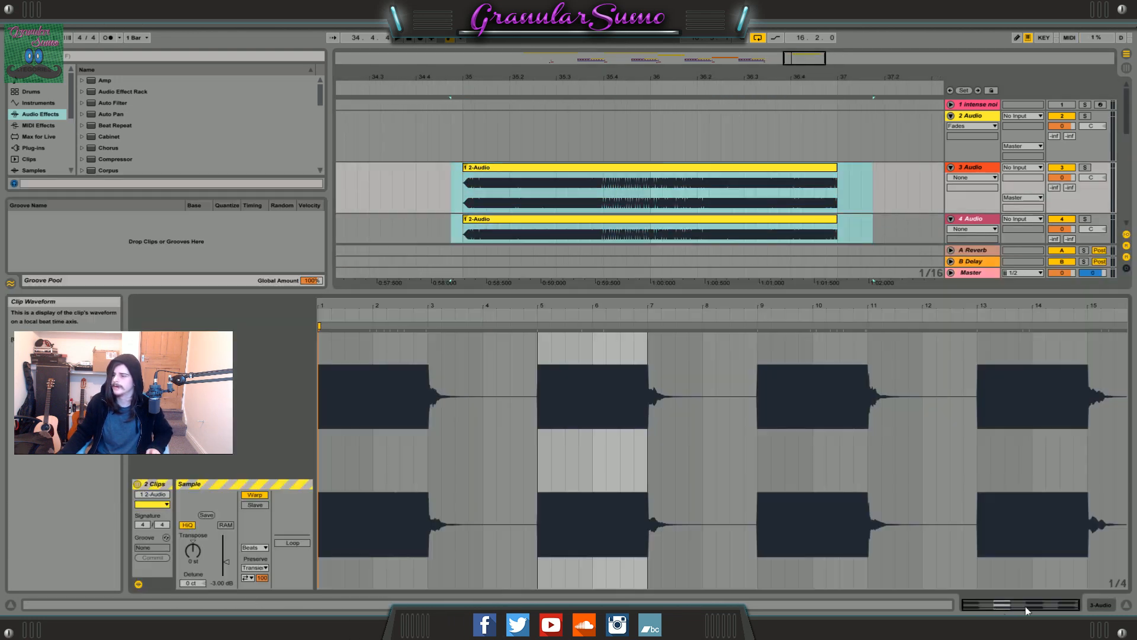
pyautogui.click(222, 585)
pyautogui.write('-')
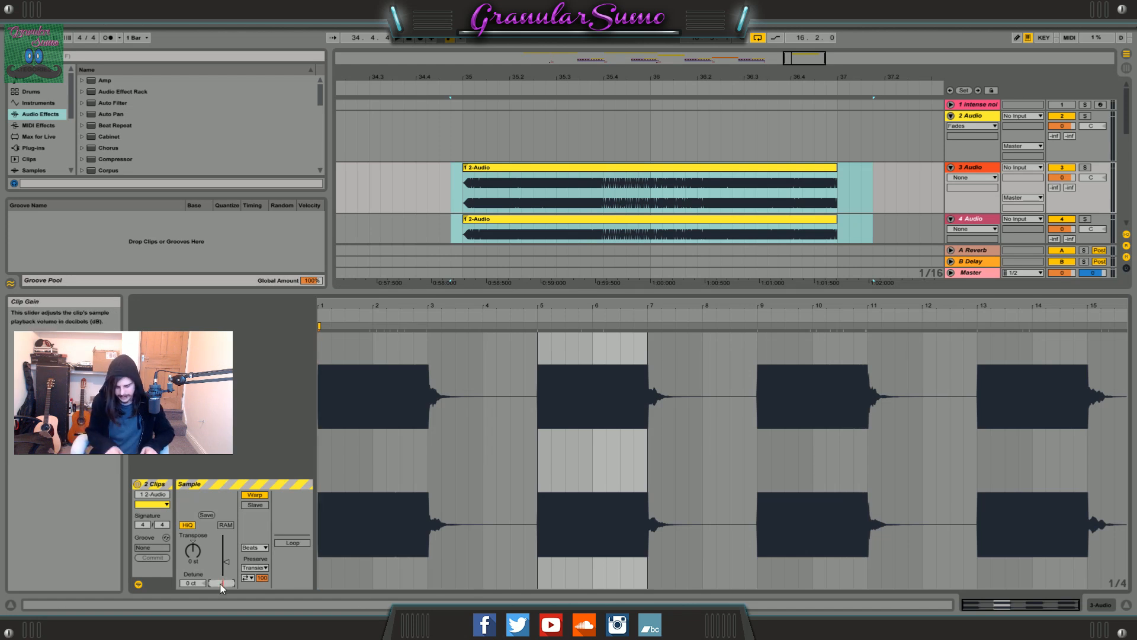
pyautogui.write('9')
pyautogui.press('Return')
pyautogui.press('space')
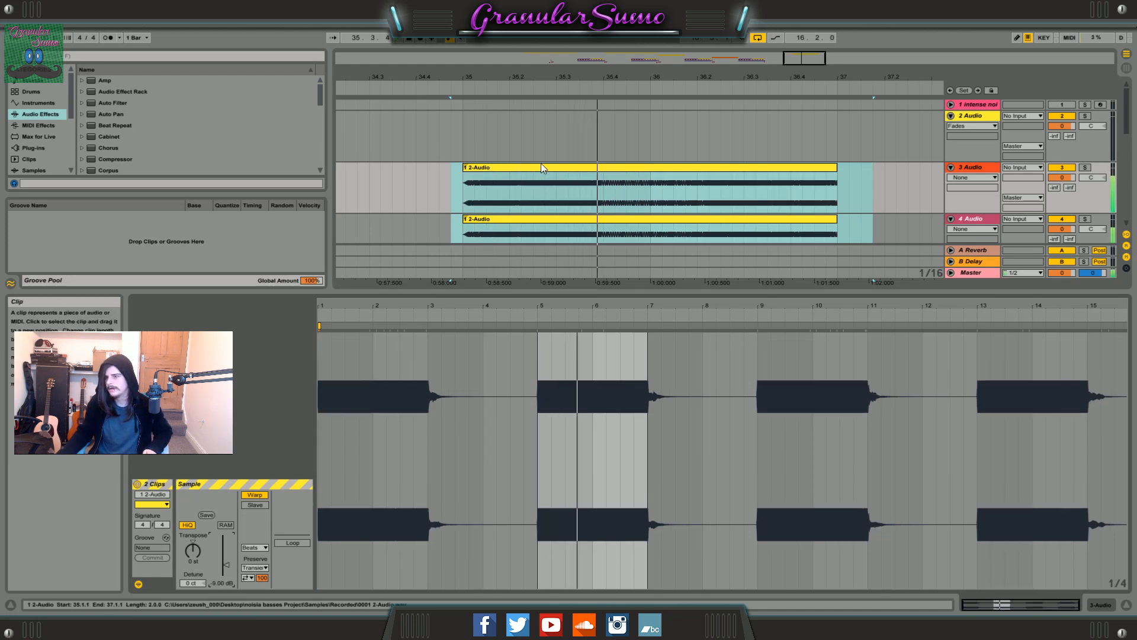
# Detune the 4 Audio track's bar 35 clip and play both layered clips from just before bar 35.
pyautogui.scroll(-1, 541, 162)
pyautogui.click(530, 181)
pyautogui.press('space')
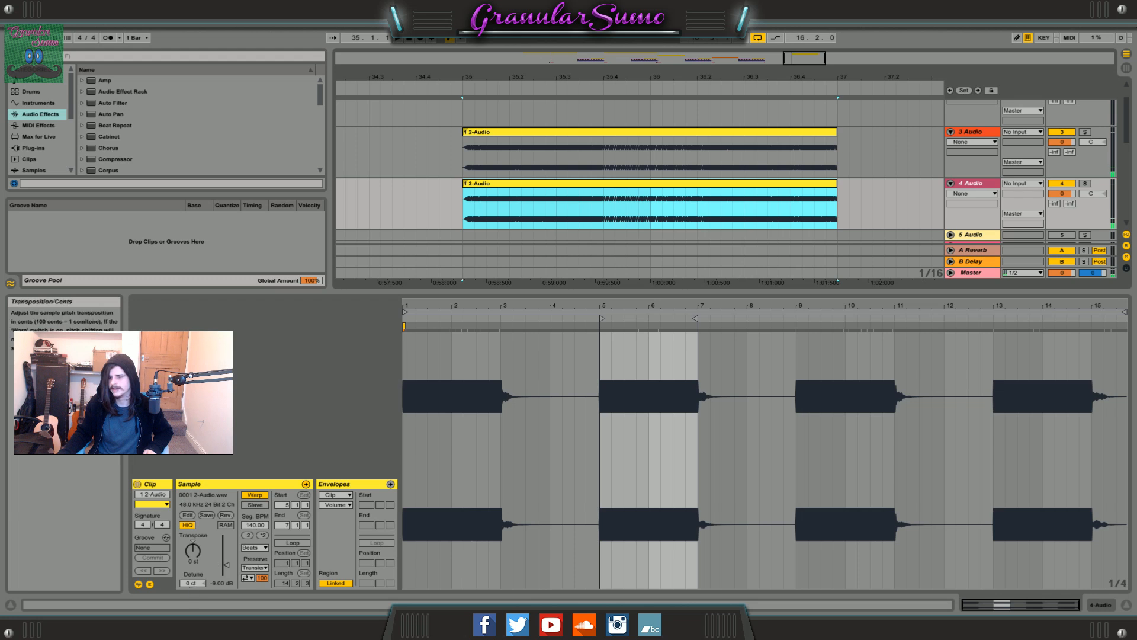
pyautogui.moveTo(191, 583); pyautogui.dragTo(191, 581)
pyautogui.click(447, 188)
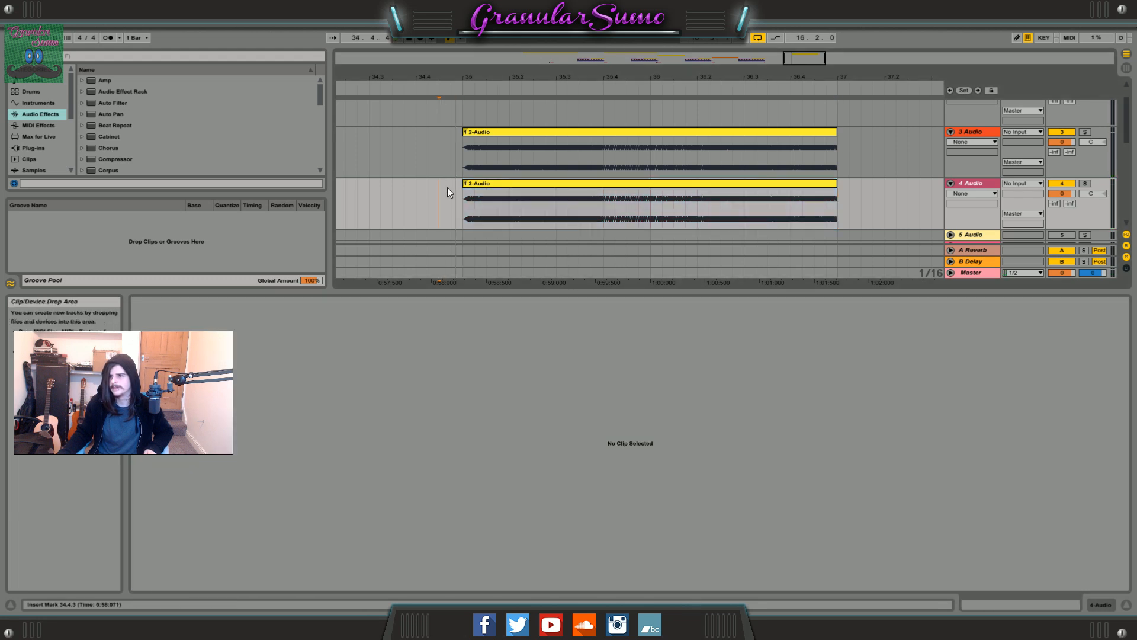
pyautogui.press('space')
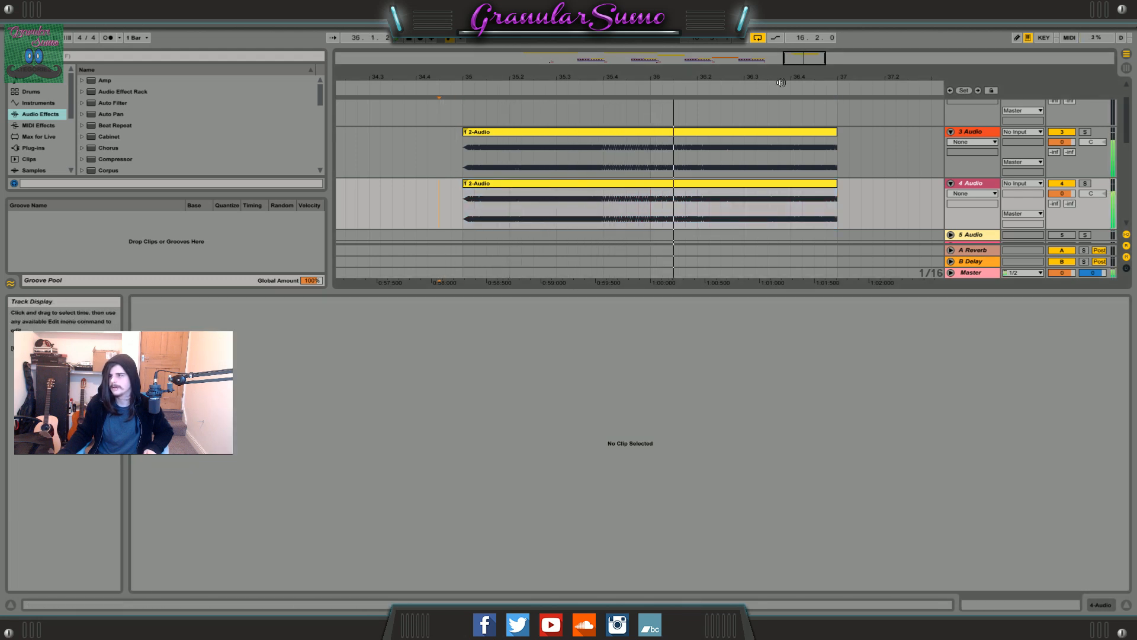
# Delete the bar 35 clips from the 3 Audio and 4 Audio tracks and hide the clip view.
pyautogui.moveTo(812, 59); pyautogui.dragTo(812, 30)
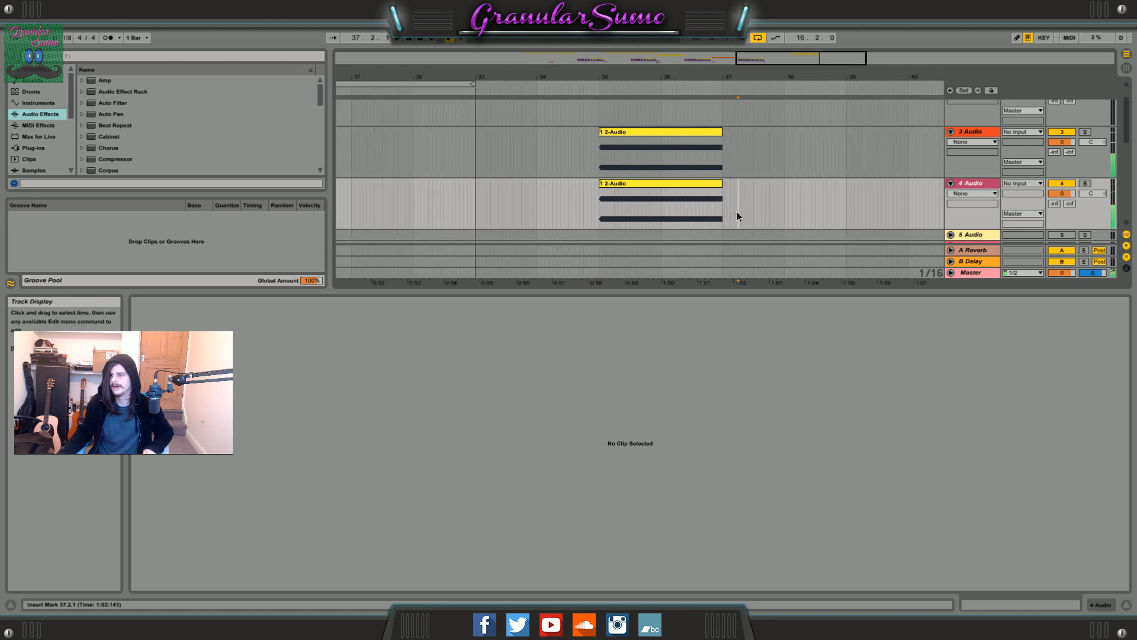
pyautogui.moveTo(736, 216); pyautogui.dragTo(591, 137)
pyautogui.click(1126, 605)
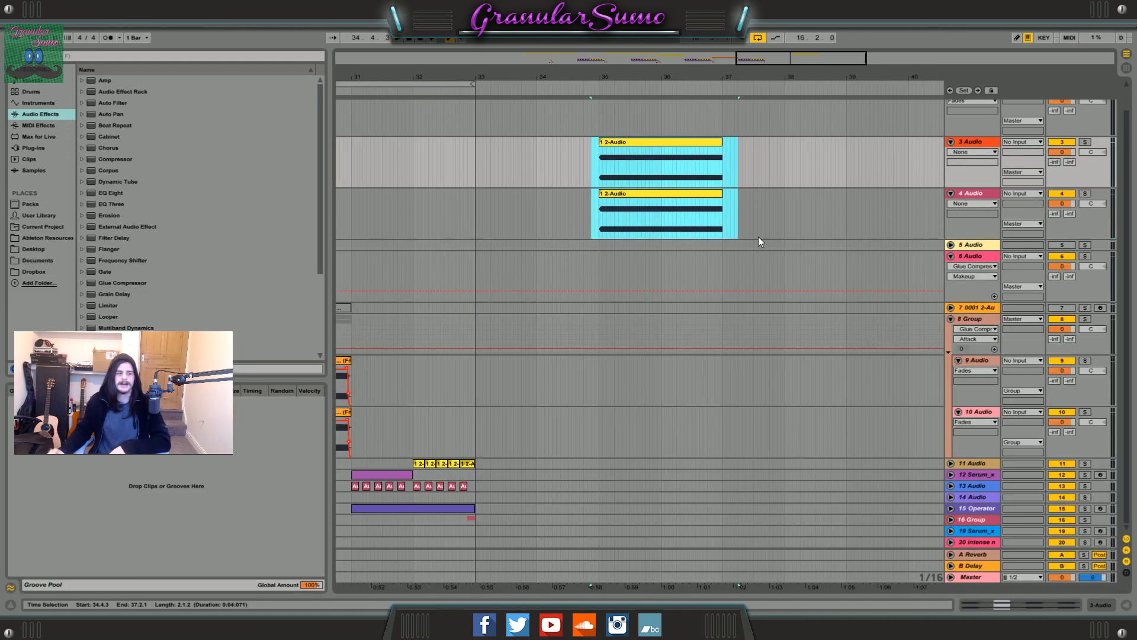
pyautogui.press('Delete')
# Unfold the 11 Audio track and play its chopped clips from bar 20.
pyautogui.moveTo(780, 57); pyautogui.dragTo(558, 258)
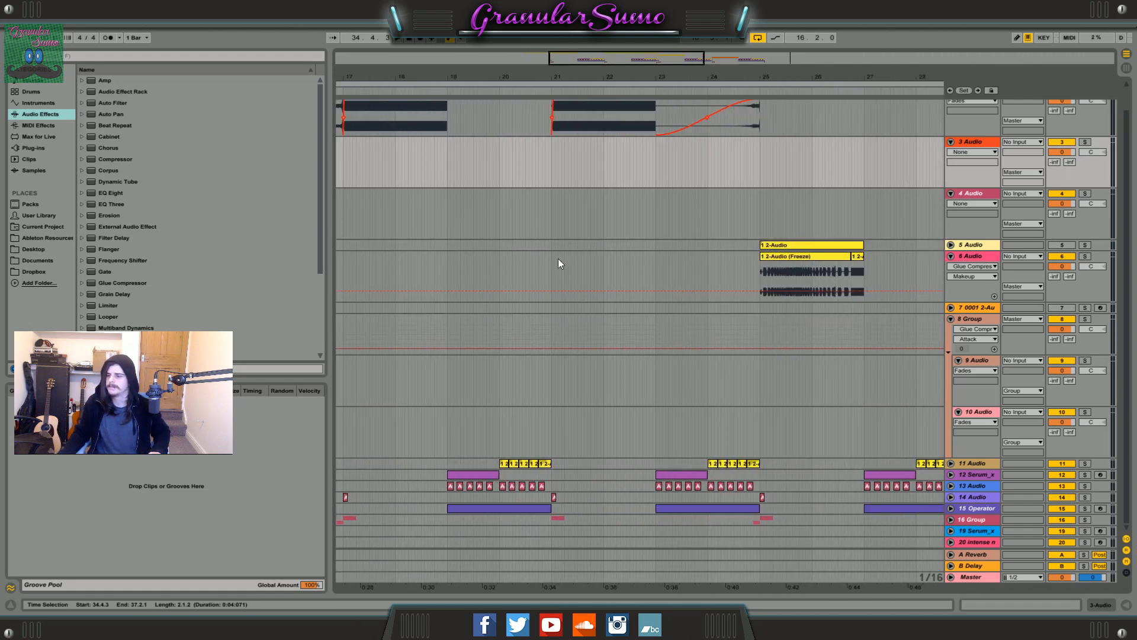
pyautogui.click(498, 446)
pyautogui.click(950, 463)
pyautogui.scroll(-2, 578, 254)
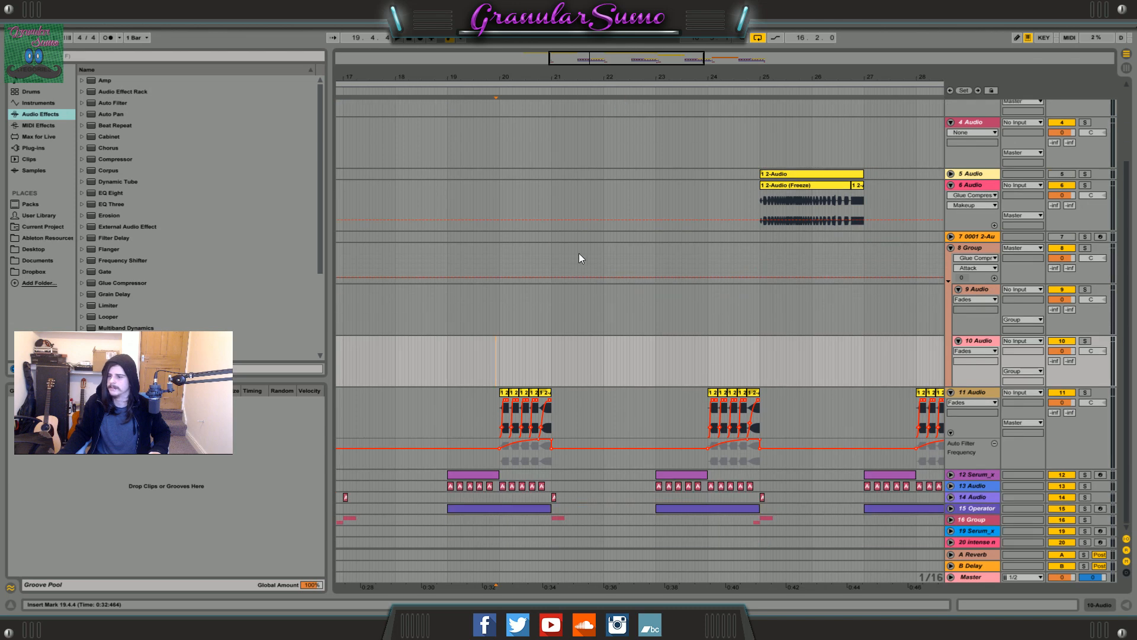
pyautogui.scroll(4, 578, 248)
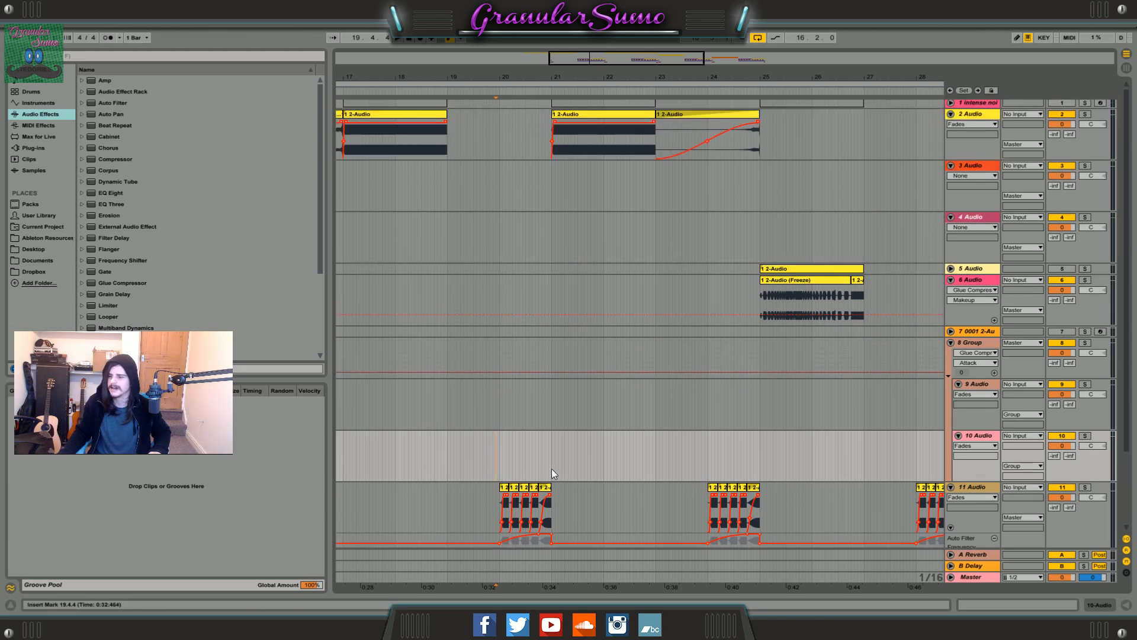
pyautogui.scroll(-4, 552, 474)
pyautogui.click(502, 488)
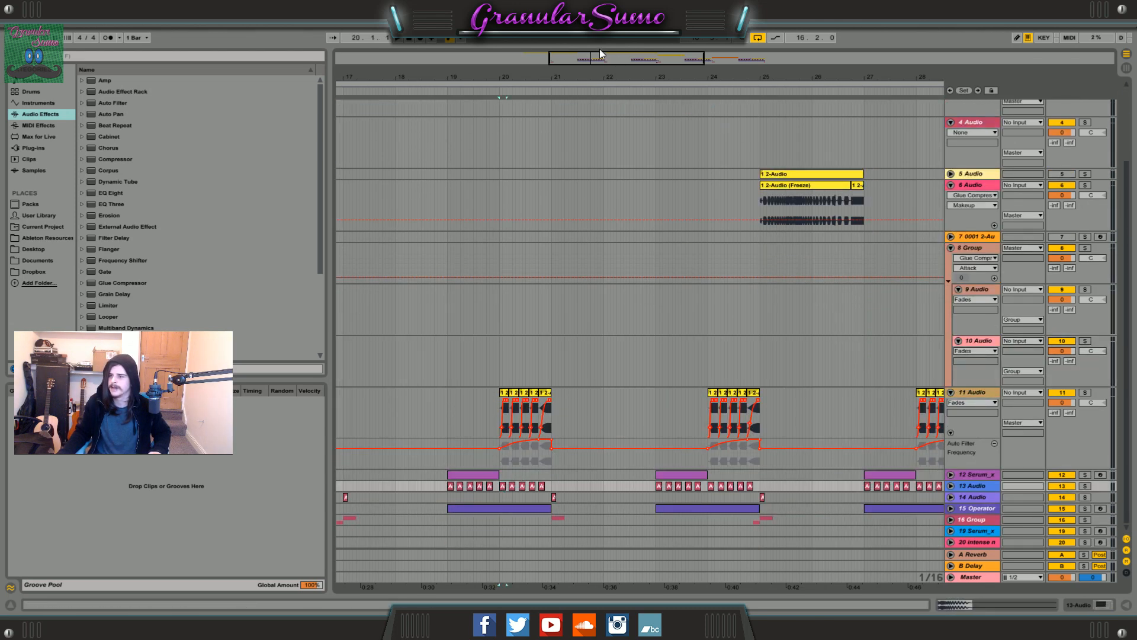
pyautogui.moveTo(599, 57); pyautogui.dragTo(592, 114)
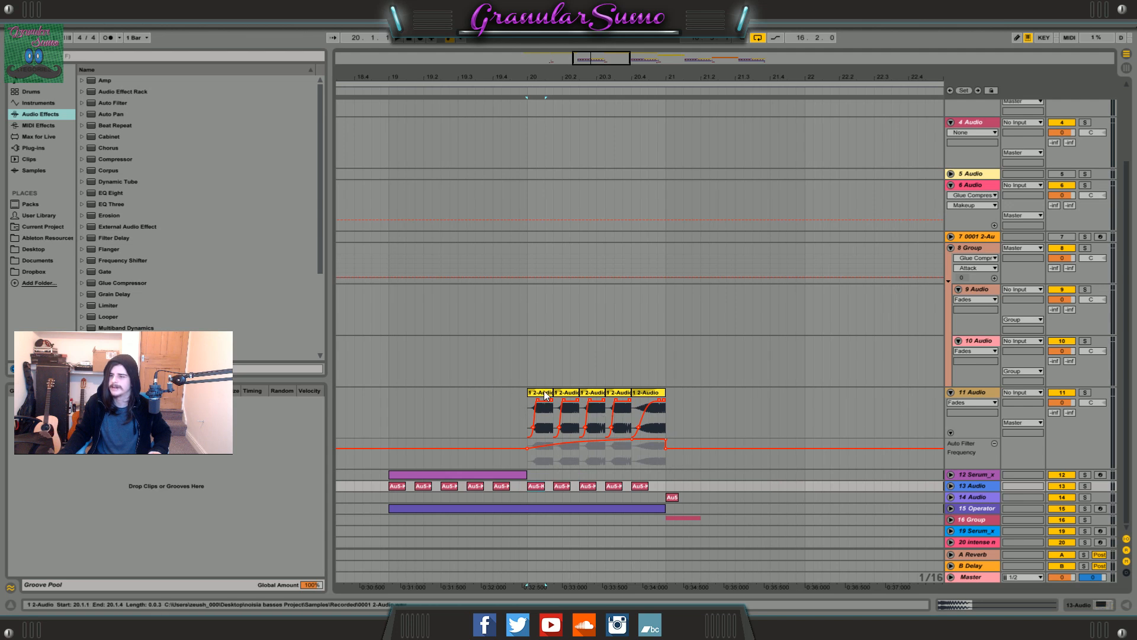
pyautogui.click(527, 421)
pyautogui.press('space')
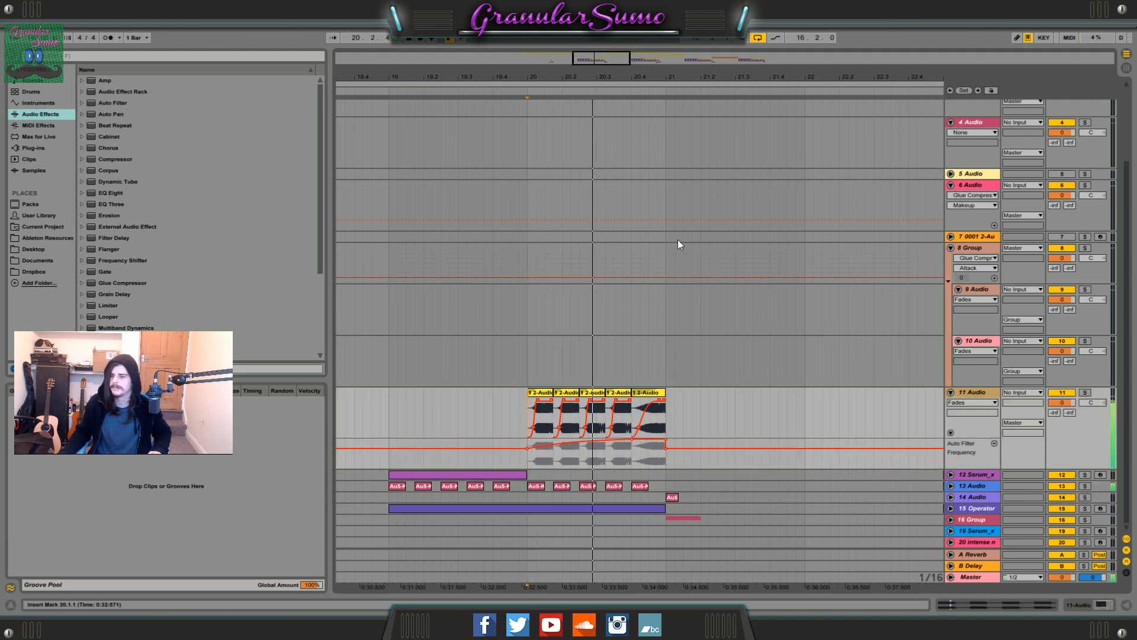
# Fold the 11 Audio, 9 Audio, 10 Audio, 6 Audio, 4 Audio, 3 Audio and 2 Audio tracks.
pyautogui.moveTo(599, 73); pyautogui.dragTo(620, 256)
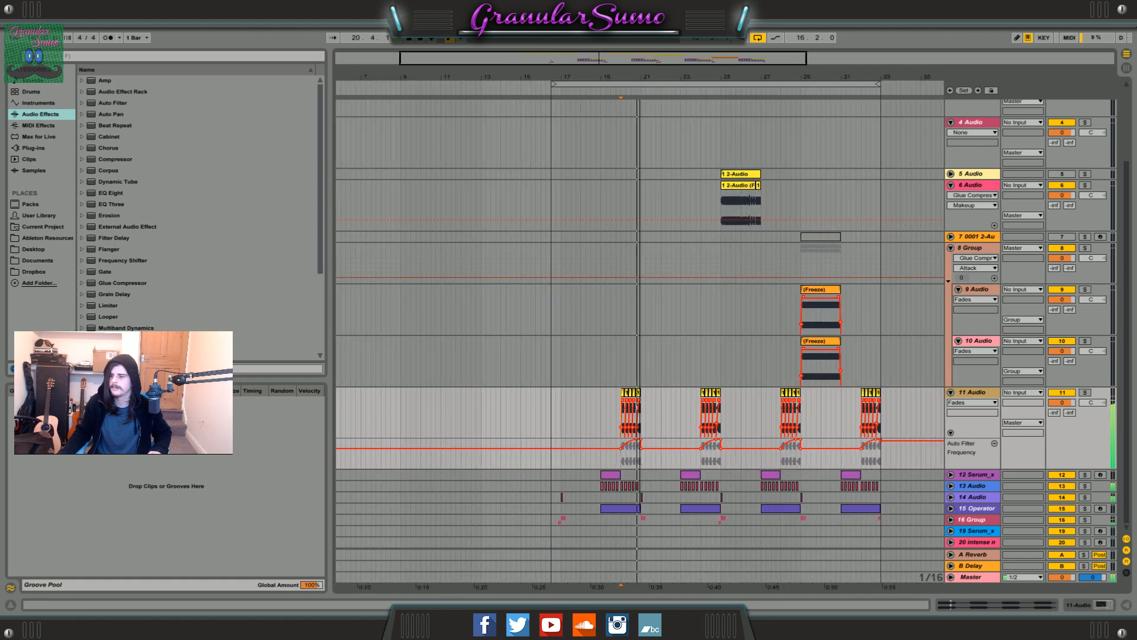
pyautogui.click(951, 392)
pyautogui.scroll(1, 953, 392)
pyautogui.click(958, 337)
pyautogui.scroll(1, 956, 350)
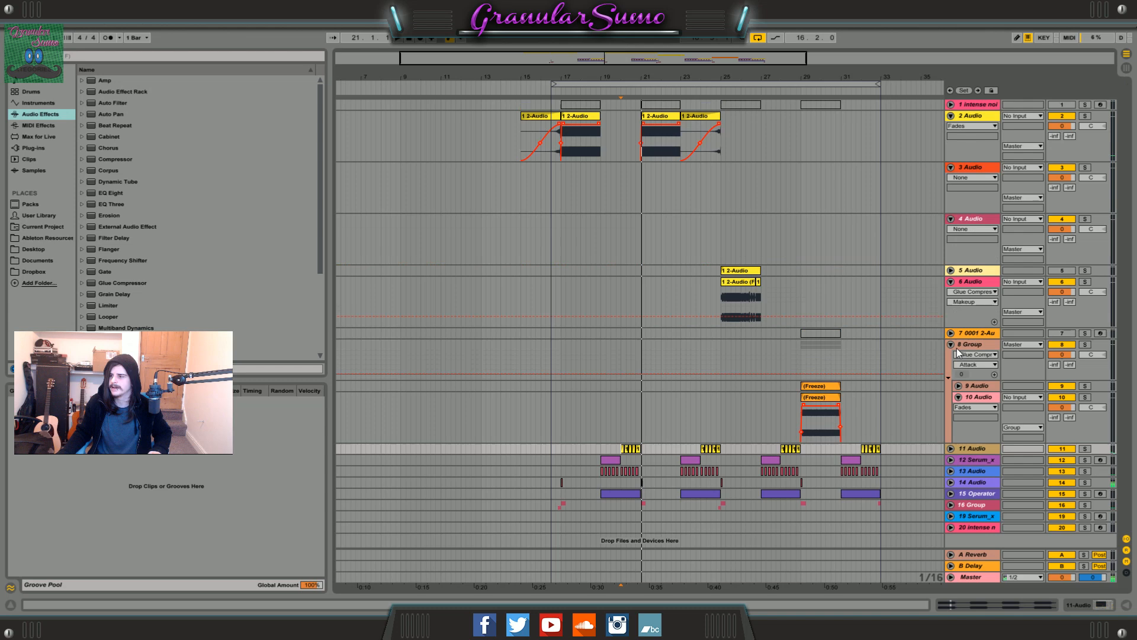
pyautogui.click(958, 396)
pyautogui.click(951, 283)
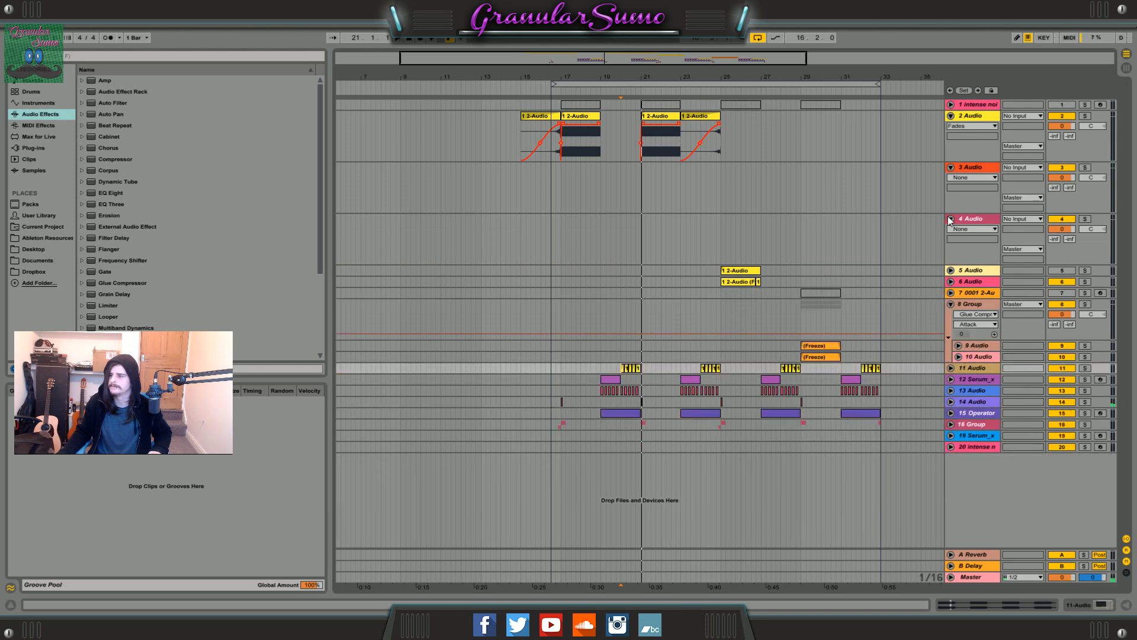
pyautogui.click(951, 219)
pyautogui.click(951, 167)
pyautogui.click(951, 116)
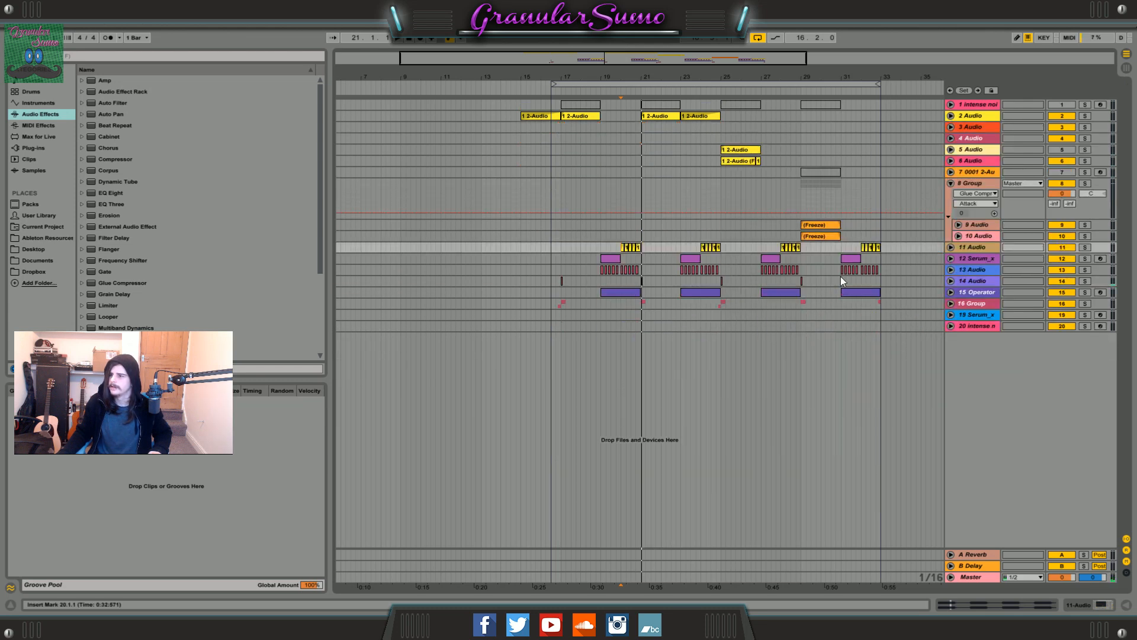
# Select the bar 17 clip on the 2 Audio track, unfold the track to view its fades, and fold it again.
pyautogui.click(591, 117)
pyautogui.moveTo(627, 62); pyautogui.dragTo(629, 77)
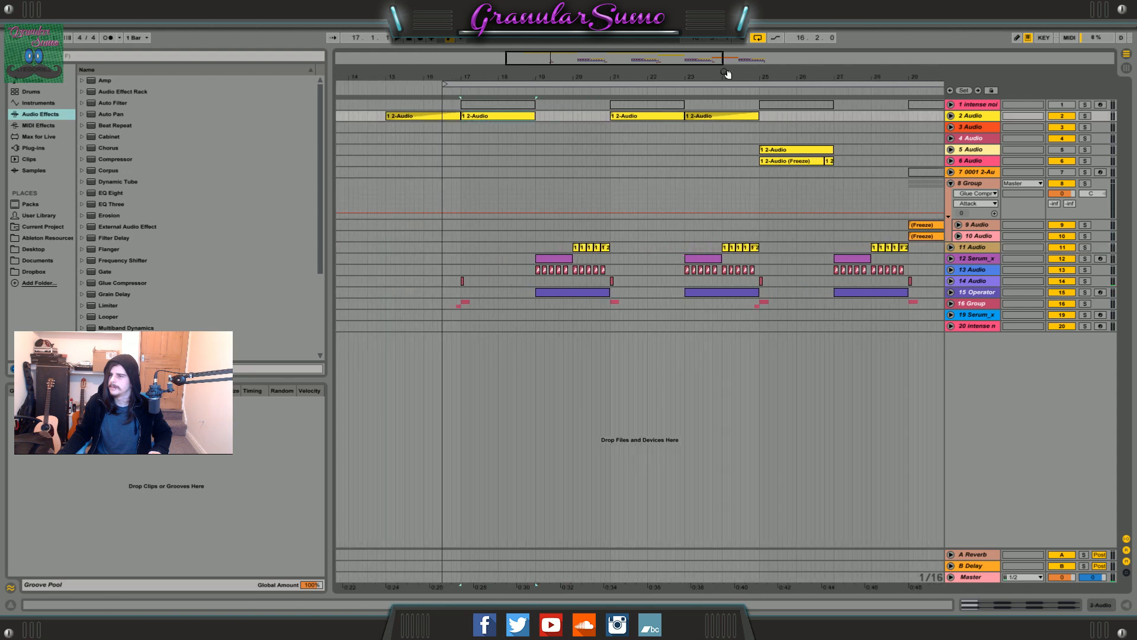
pyautogui.click(951, 116)
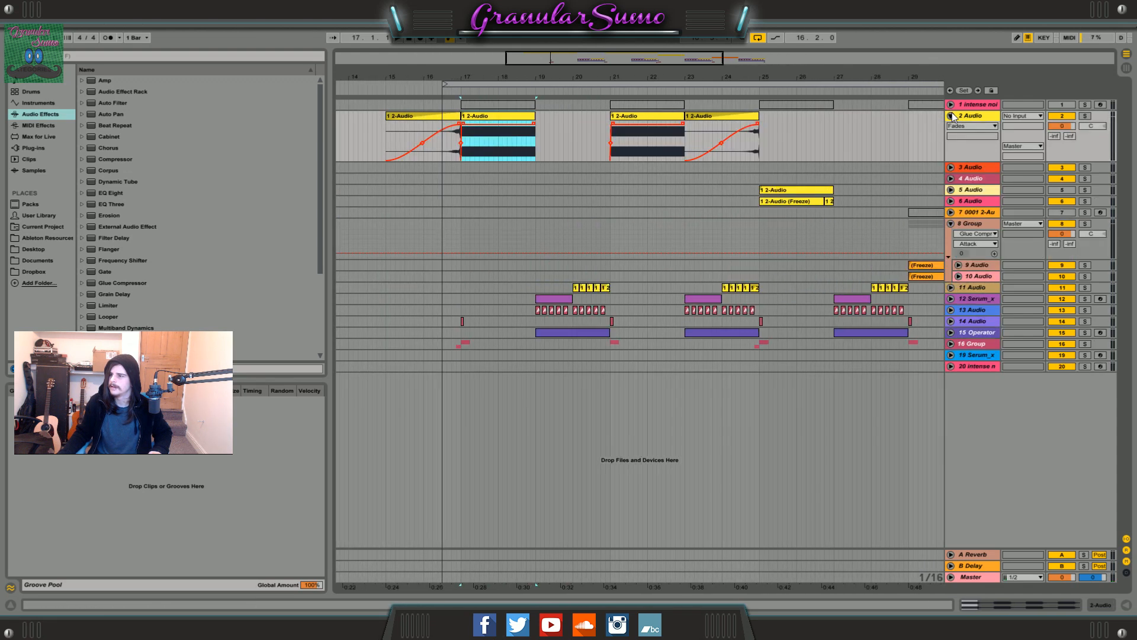
pyautogui.click(951, 115)
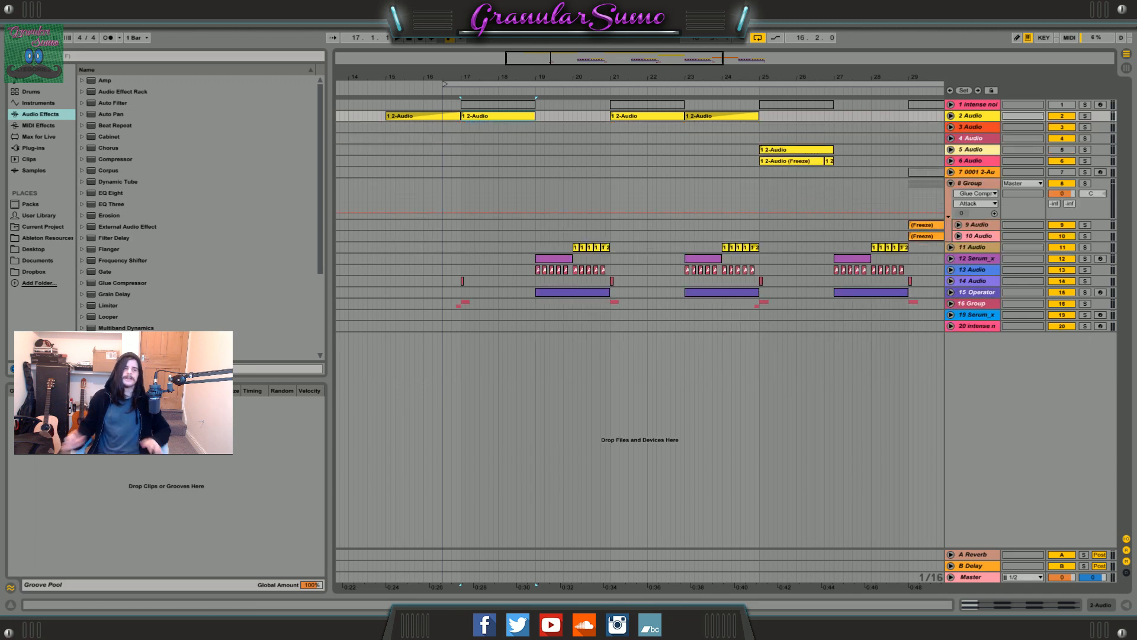